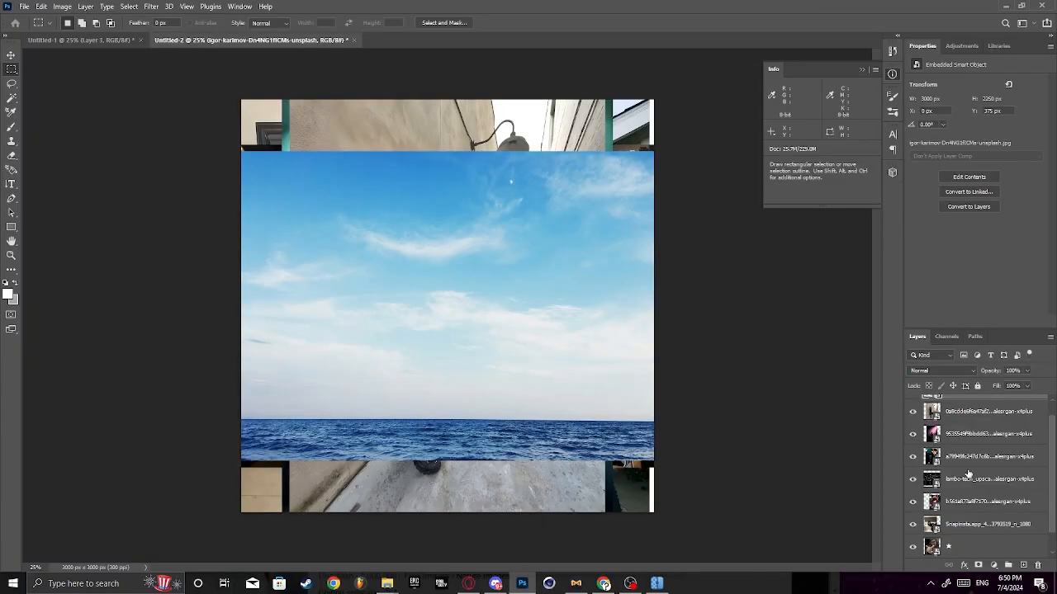
- Hide every placed photo layer above the ★ selfie layer, from the sky image down to the bathroom photo
scroll(935, 434, up, 1)
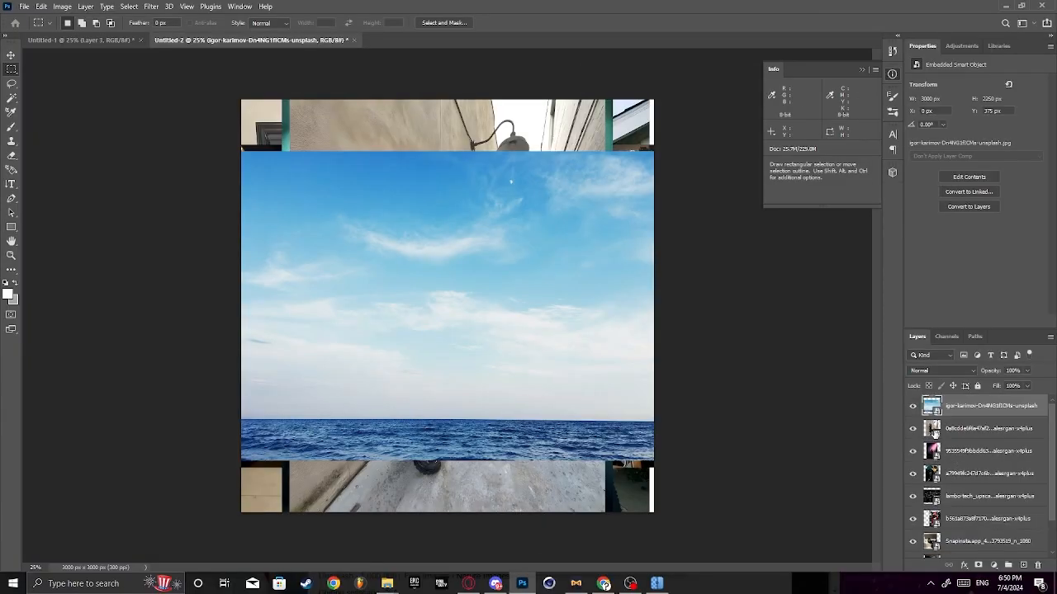
click(914, 409)
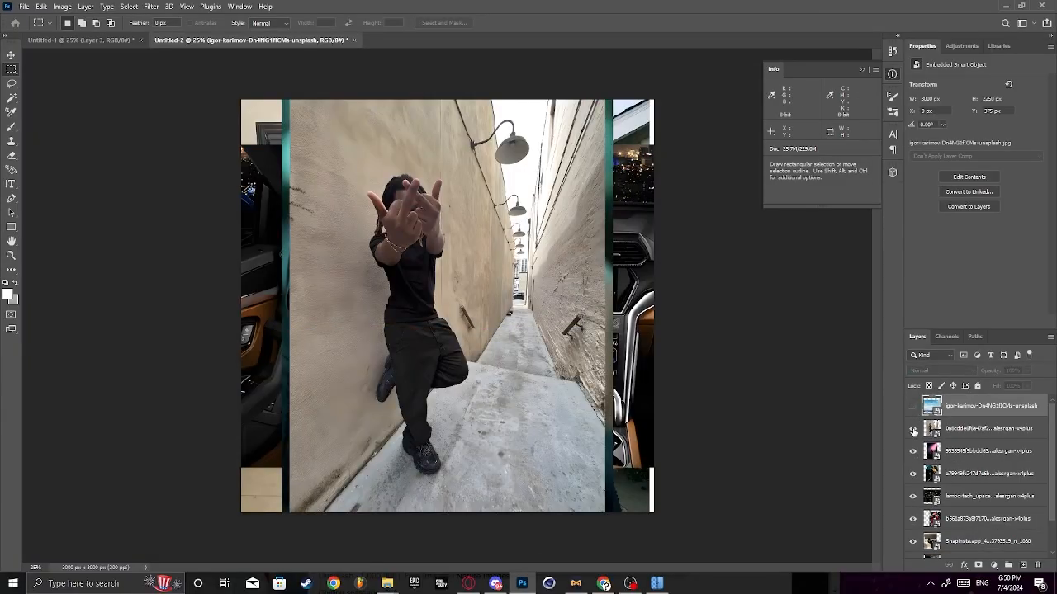
click(912, 428)
click(912, 451)
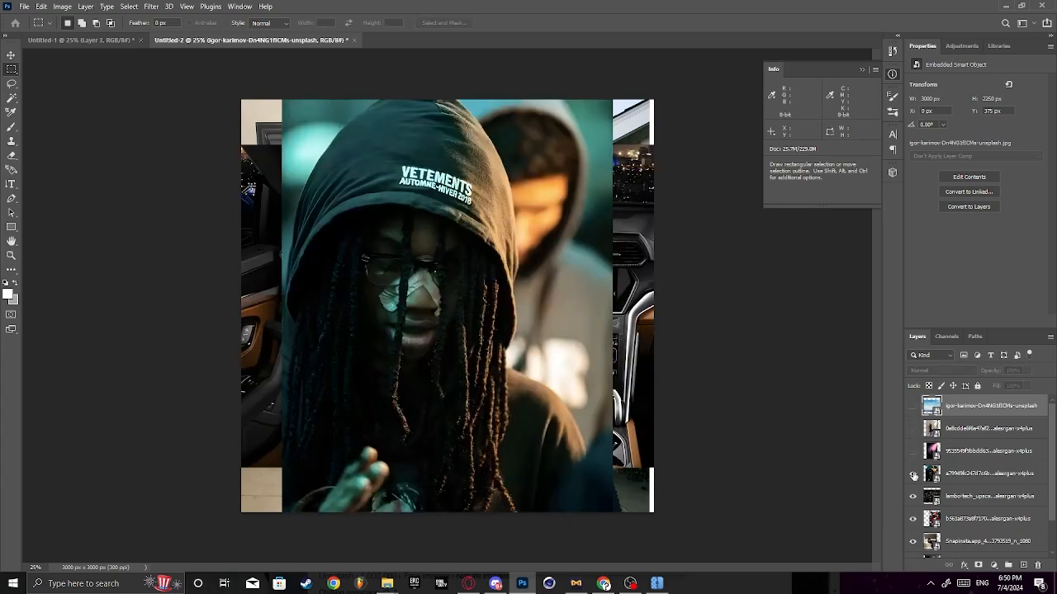
click(913, 474)
click(913, 496)
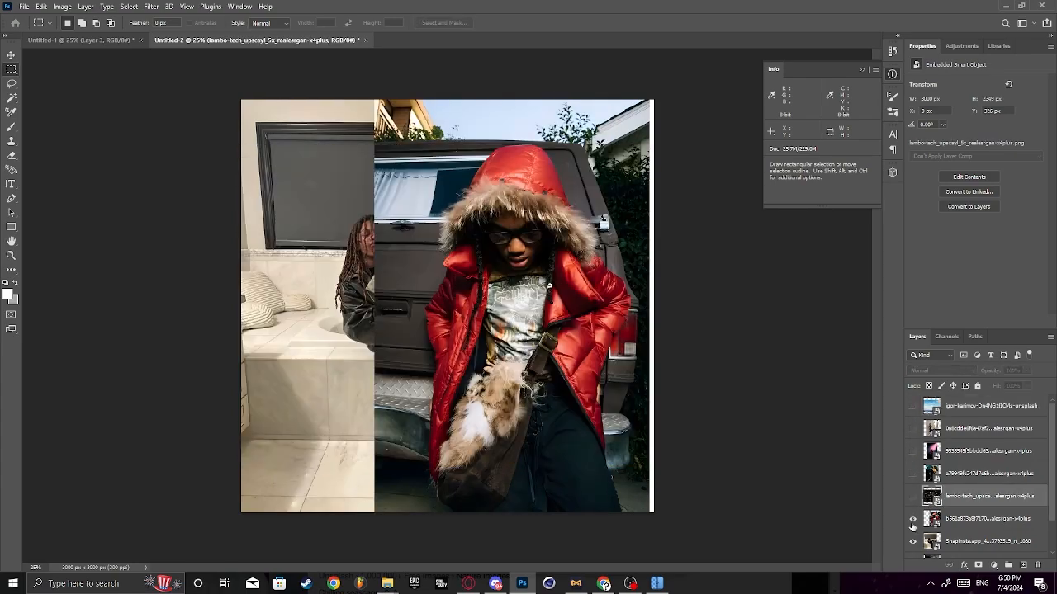
click(913, 518)
click(913, 541)
scroll(913, 541, down, 2)
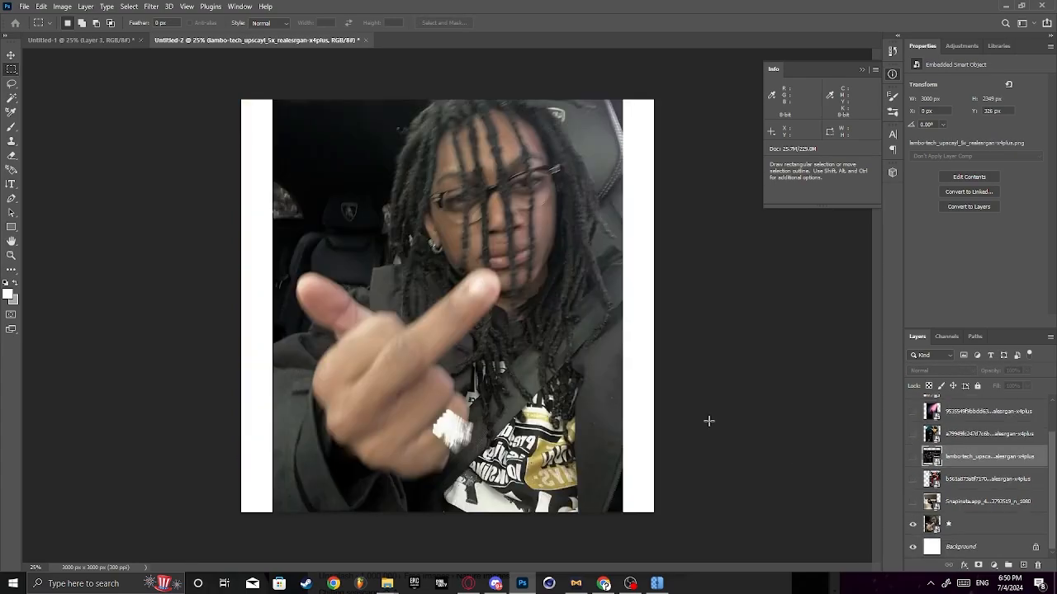
scroll(988, 500, up, 2)
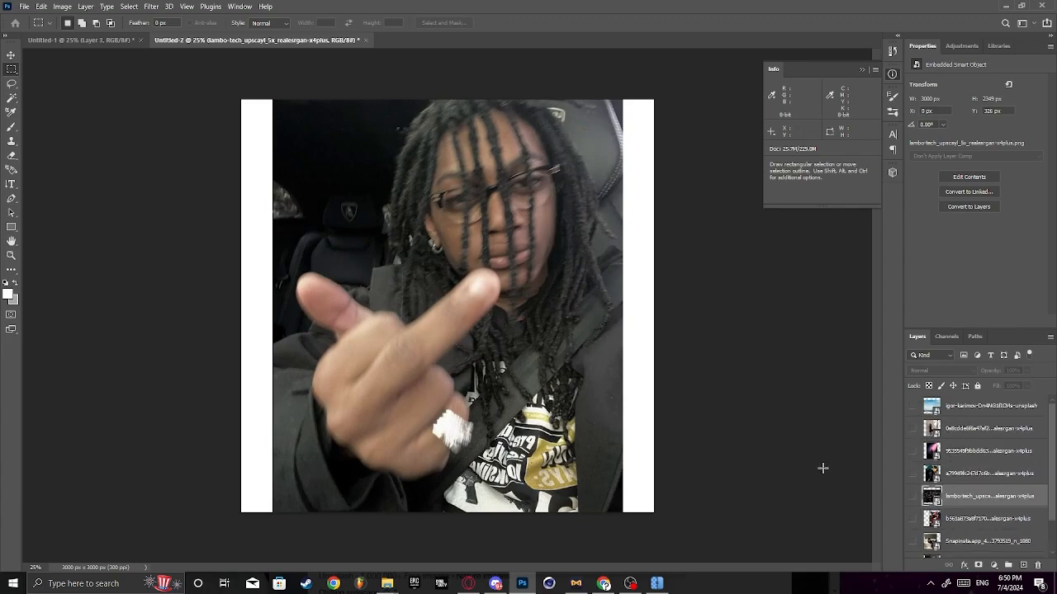
- Briefly show the red-jacket photo layer over the selfie to check it, and hide it again
click(913, 519)
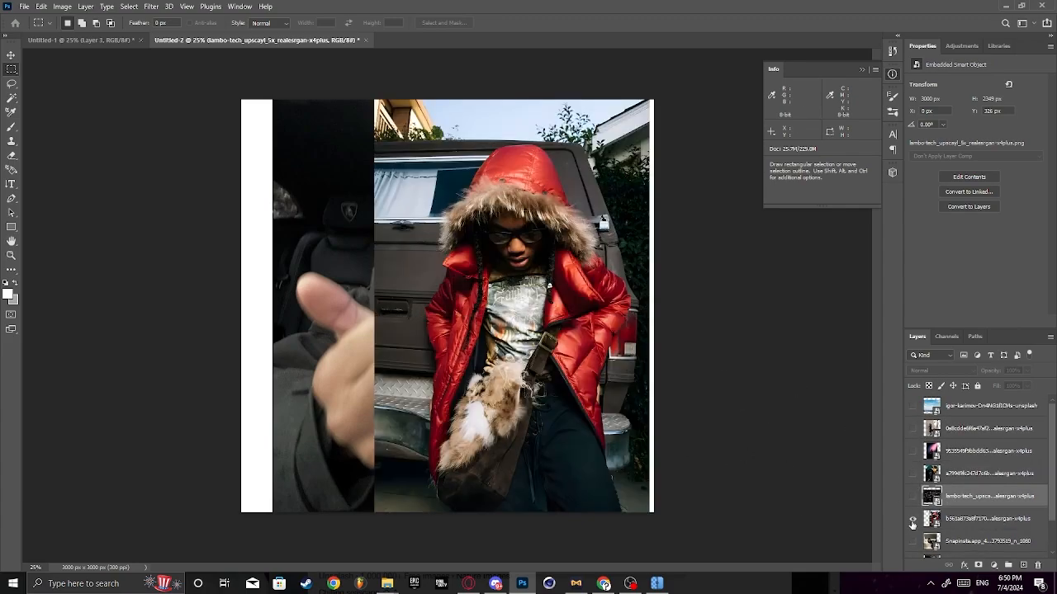
click(913, 520)
scroll(913, 534, down, 2)
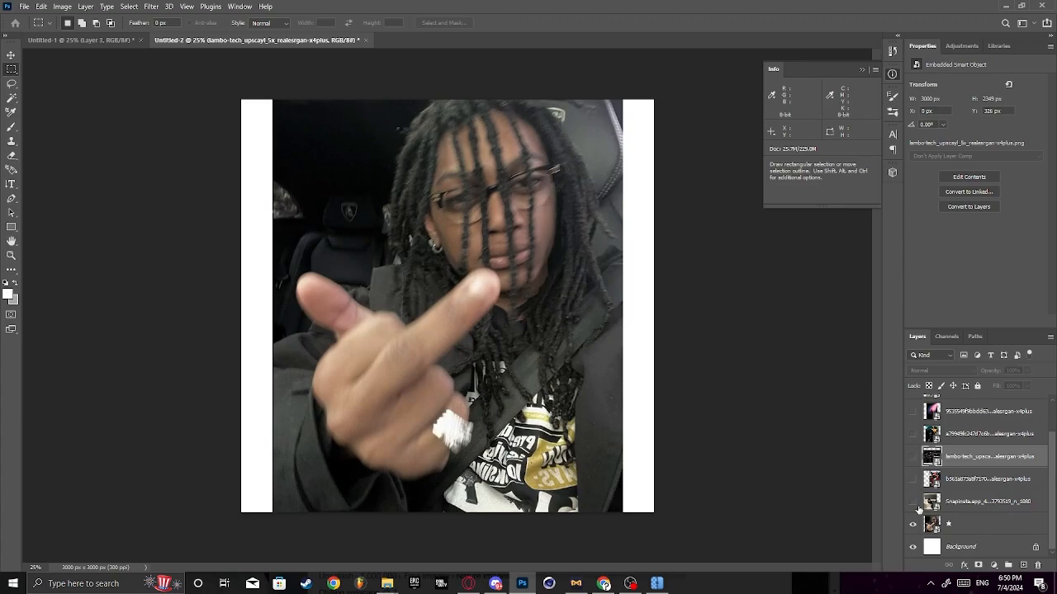
- Hide the ★ selfie layer and briefly preview the car-interior and hooded-portrait layers, leaving both hidden
click(912, 527)
scroll(915, 483, up, 2)
click(913, 495)
click(912, 473)
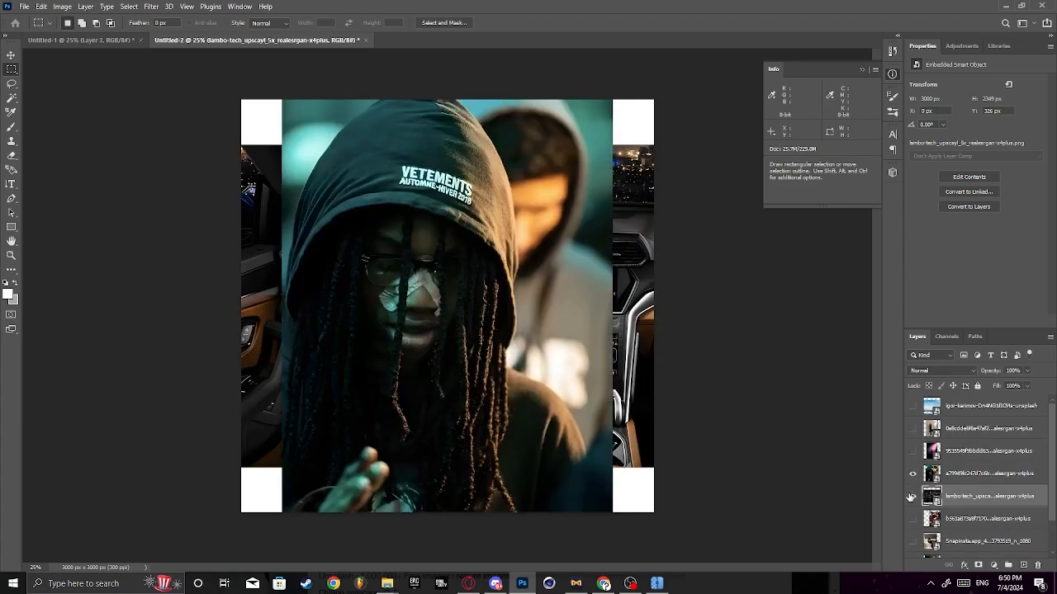
click(910, 497)
click(913, 473)
click(912, 473)
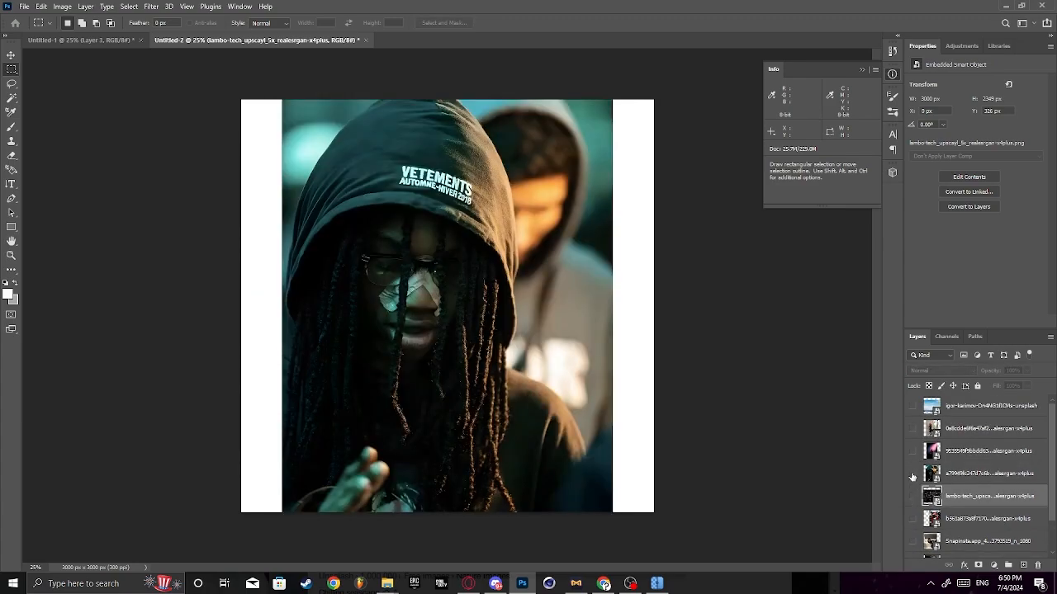
click(912, 473)
- Make the pink-lit stage performer photo the only visible photo layer
click(912, 450)
click(912, 451)
click(912, 451)
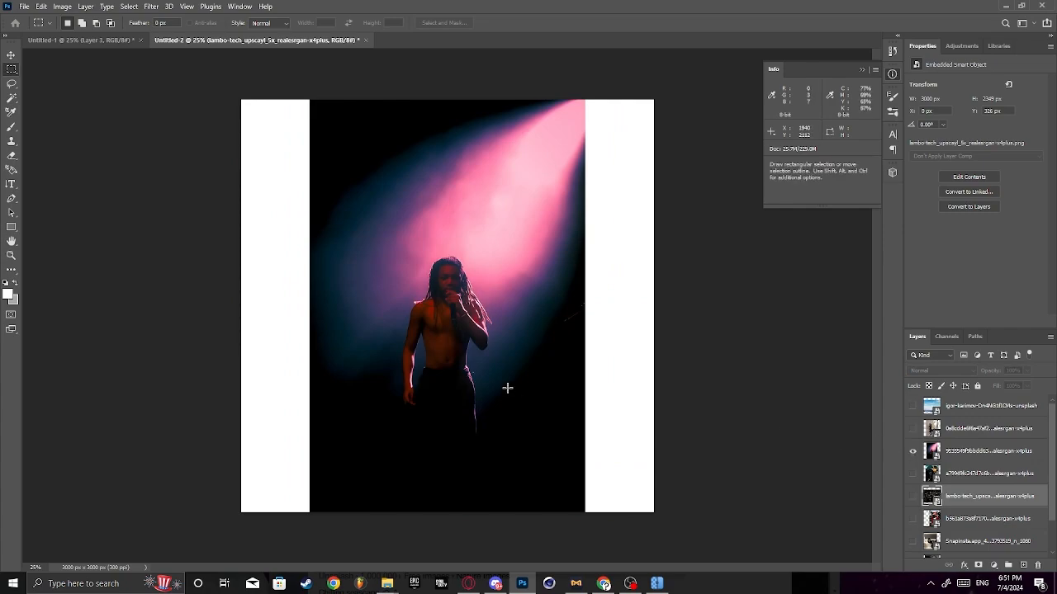
- Scale the stage performer photo up to 18.15% and reposition it so it fills the whole canvas
click(976, 460)
key(ctrl+t)
drag(514, 350, 449, 237)
drag(520, 202, 636, 294)
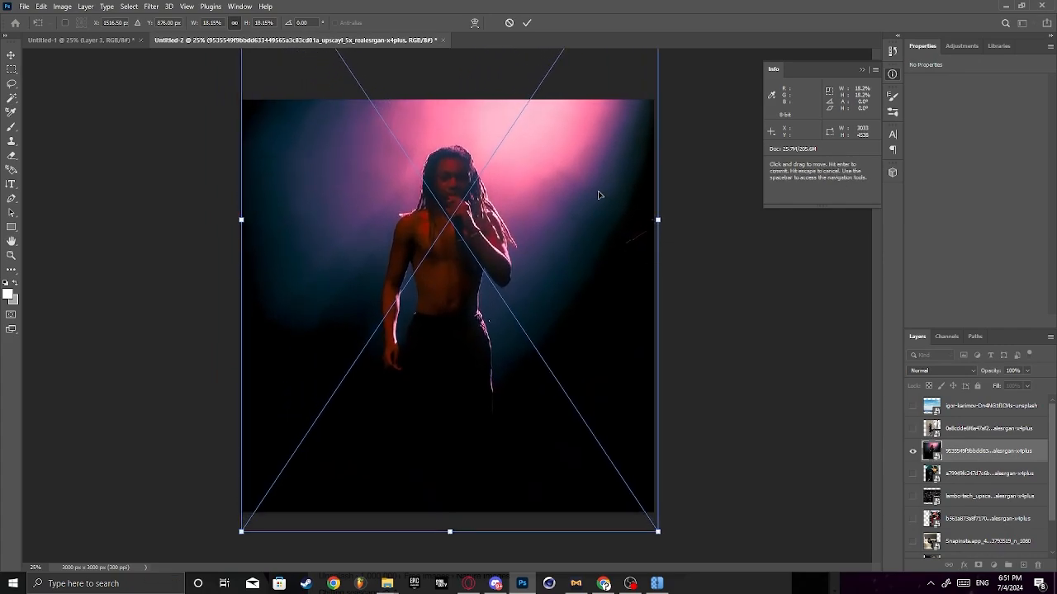
click(528, 23)
- Add a Gradient Map adjustment layer above the sky photo, on top of the layer stack
click(997, 409)
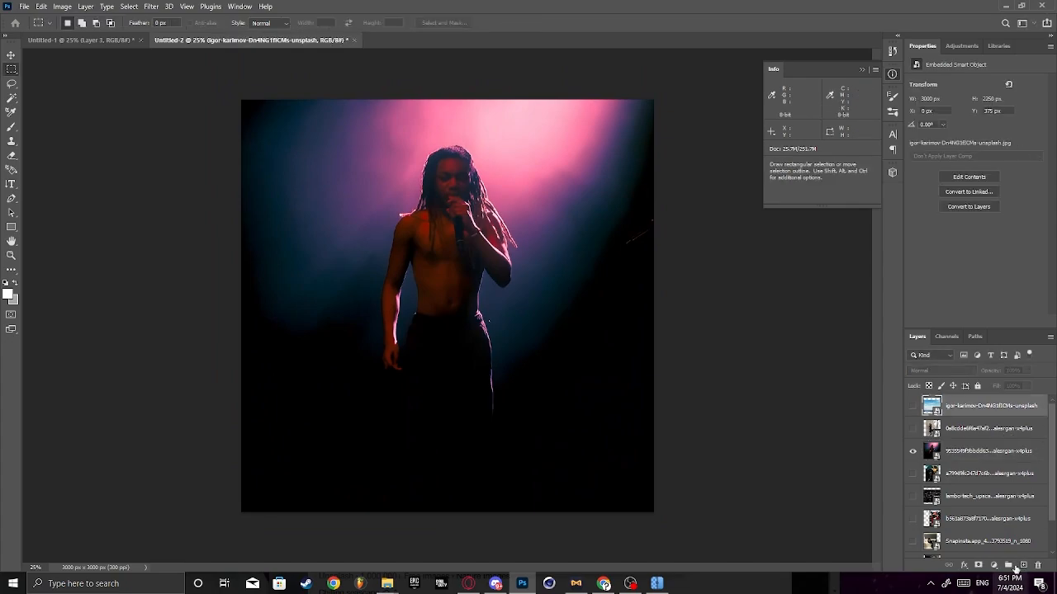
click(993, 565)
click(1003, 554)
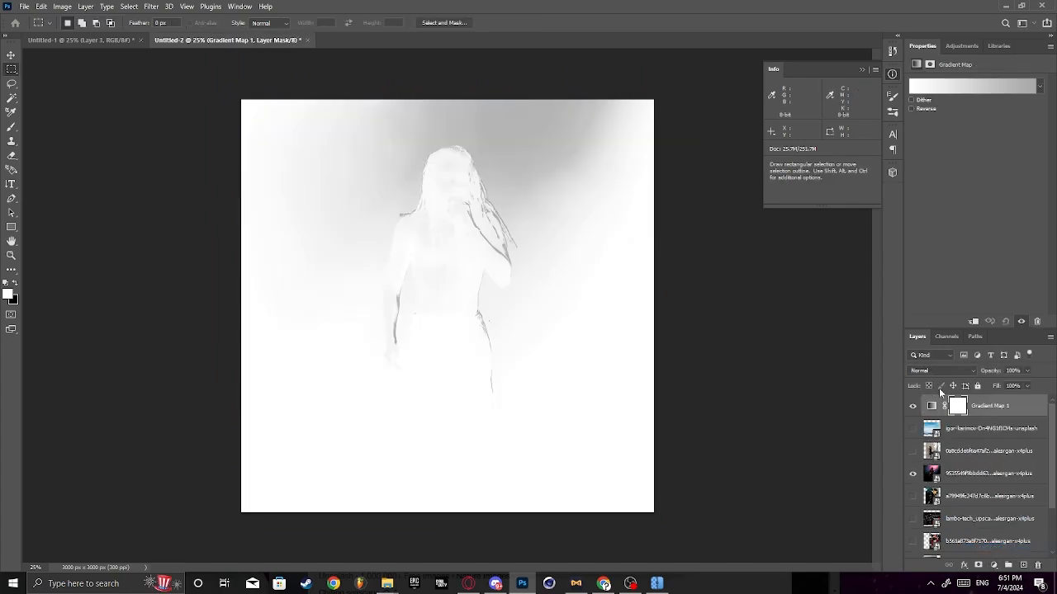
- Change the gradient map's starting color stop to black and set the adjustment layer's blend mode to Overlay
click(941, 88)
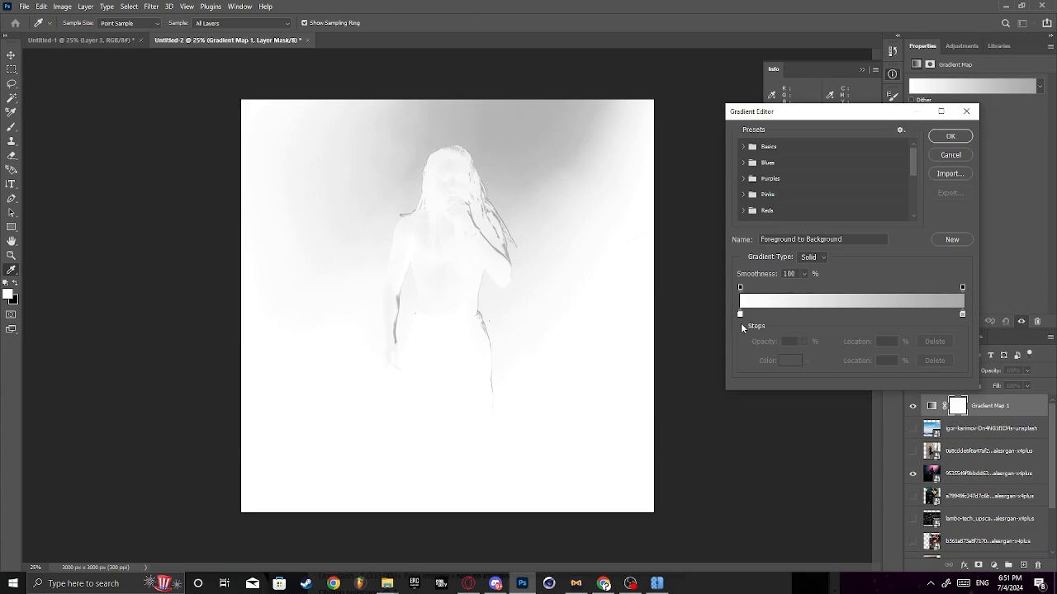
click(739, 314)
click(789, 361)
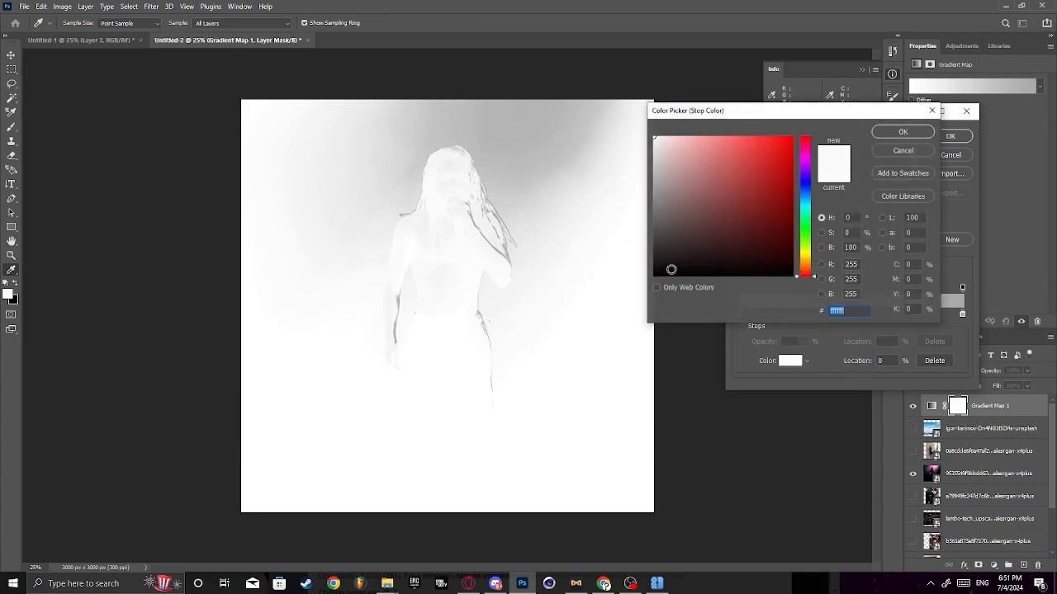
drag(671, 269, 668, 276)
click(903, 132)
click(950, 135)
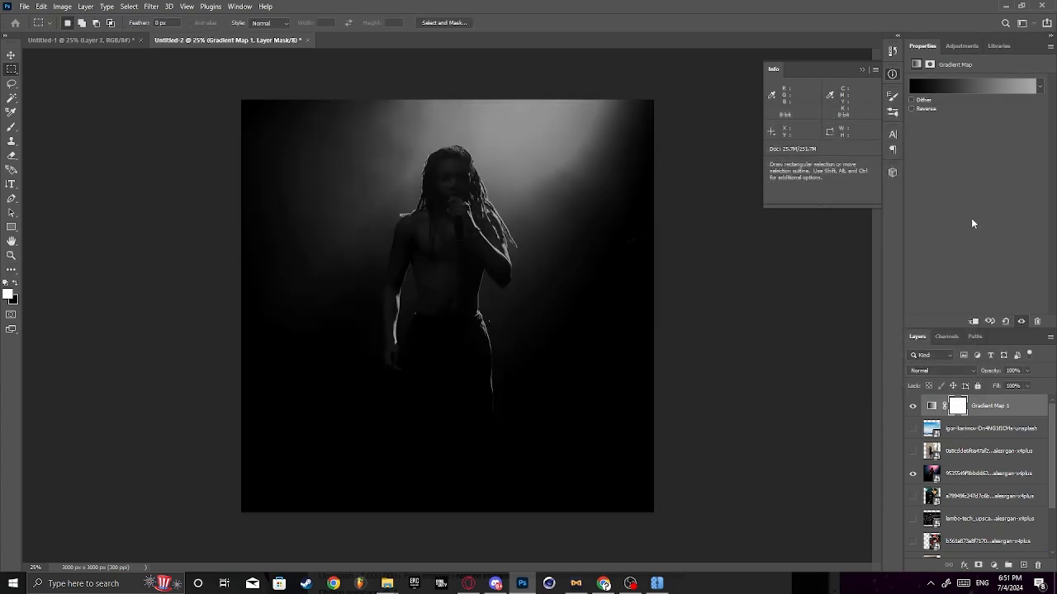
click(947, 371)
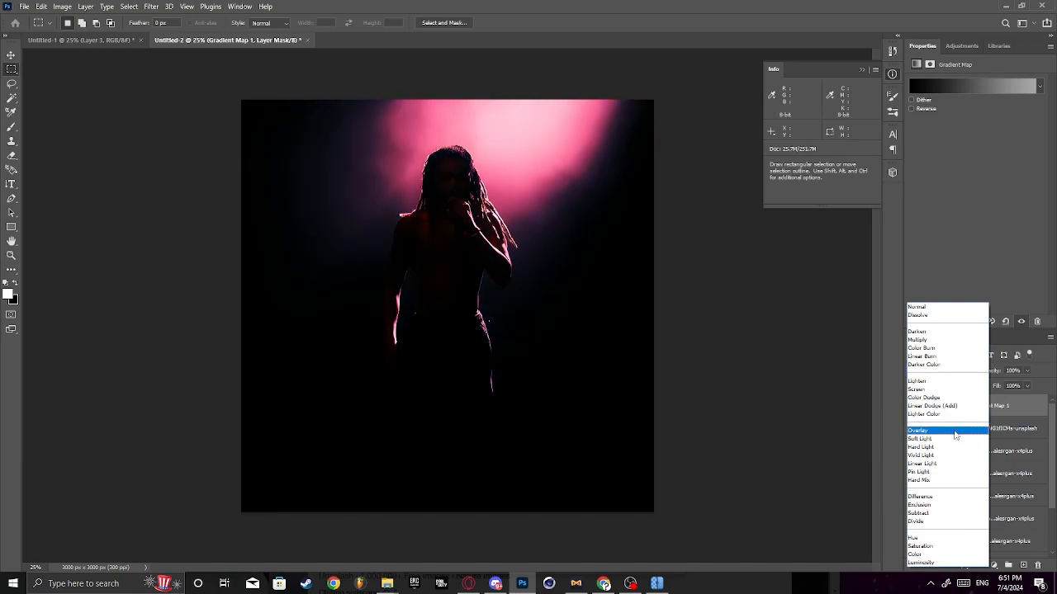
click(953, 431)
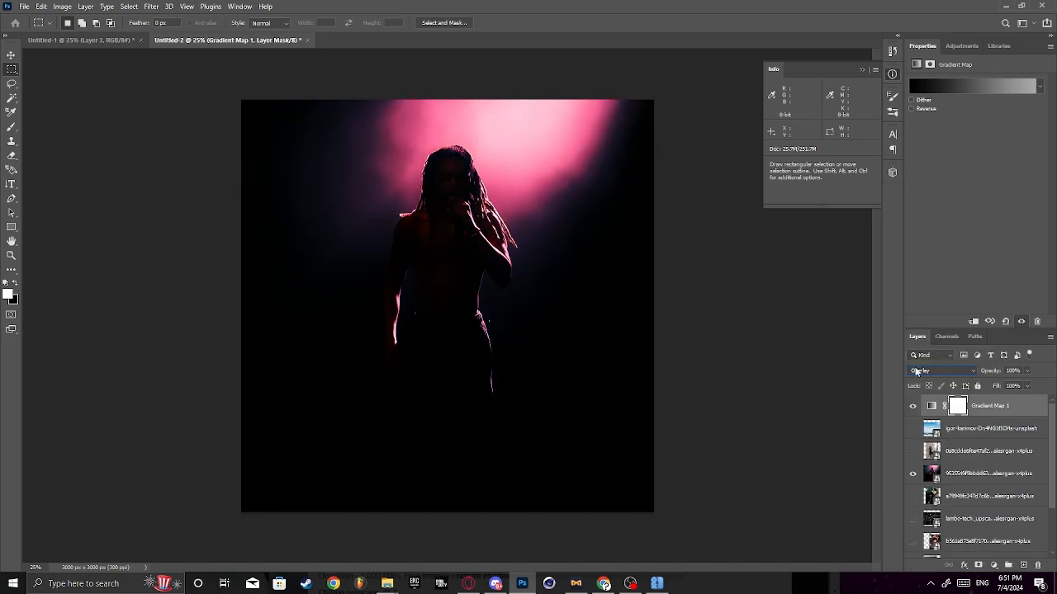
- Add a second Gradient Map adjustment layer on top, with Normal blending and its gradient reversed
click(993, 565)
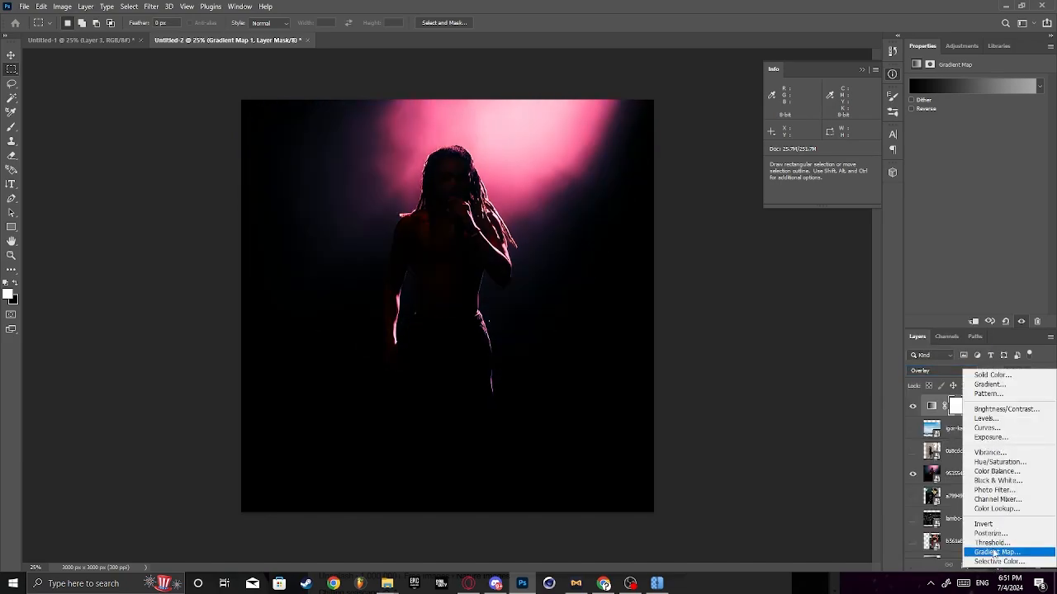
click(941, 564)
click(937, 371)
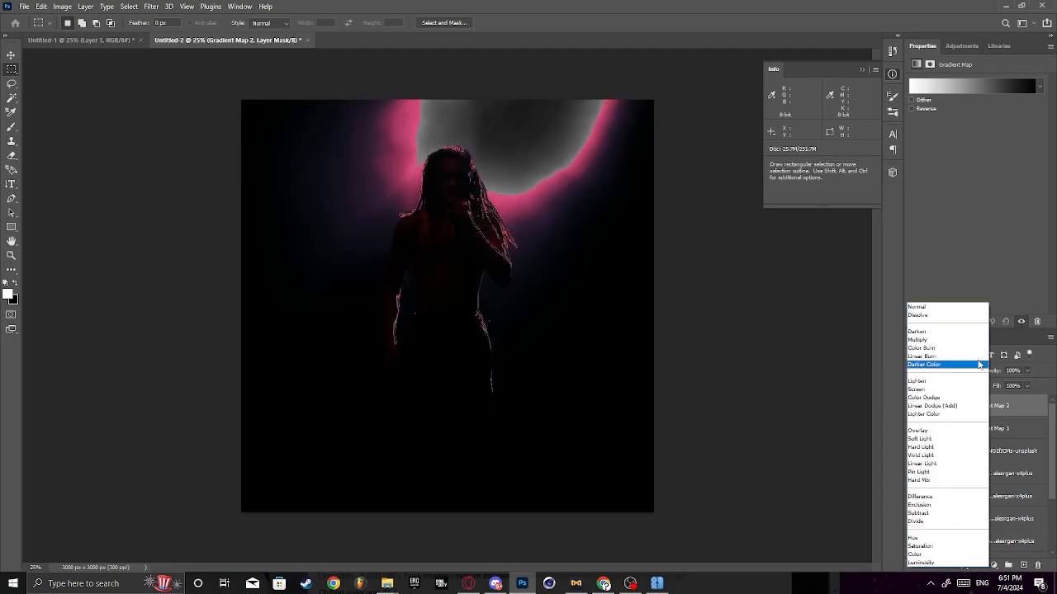
click(949, 312)
click(911, 108)
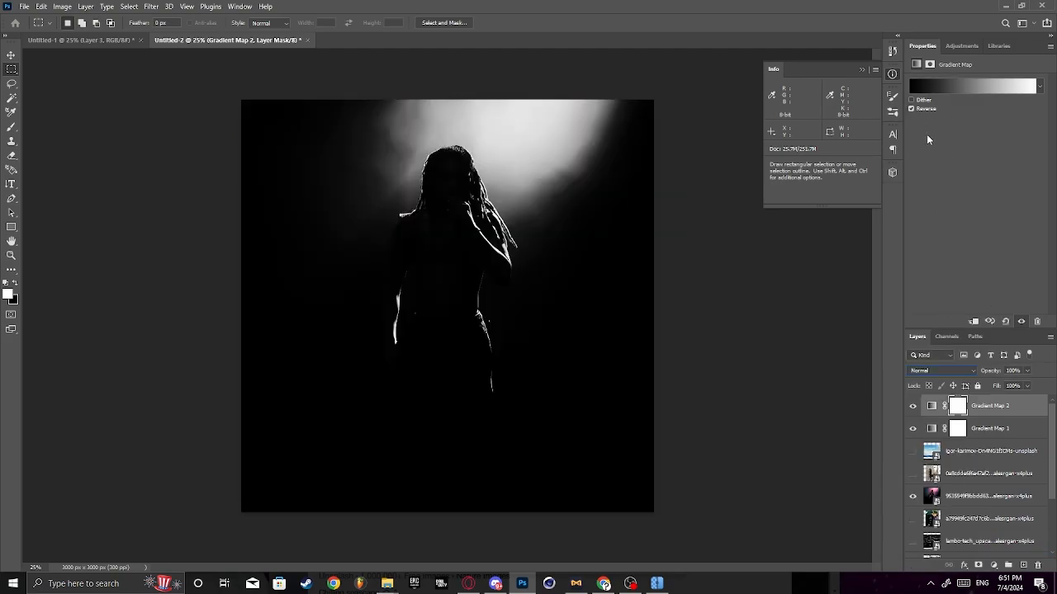
- Lower the second gradient map layer's opacity to 86%
click(1025, 386)
drag(999, 385, 939, 388)
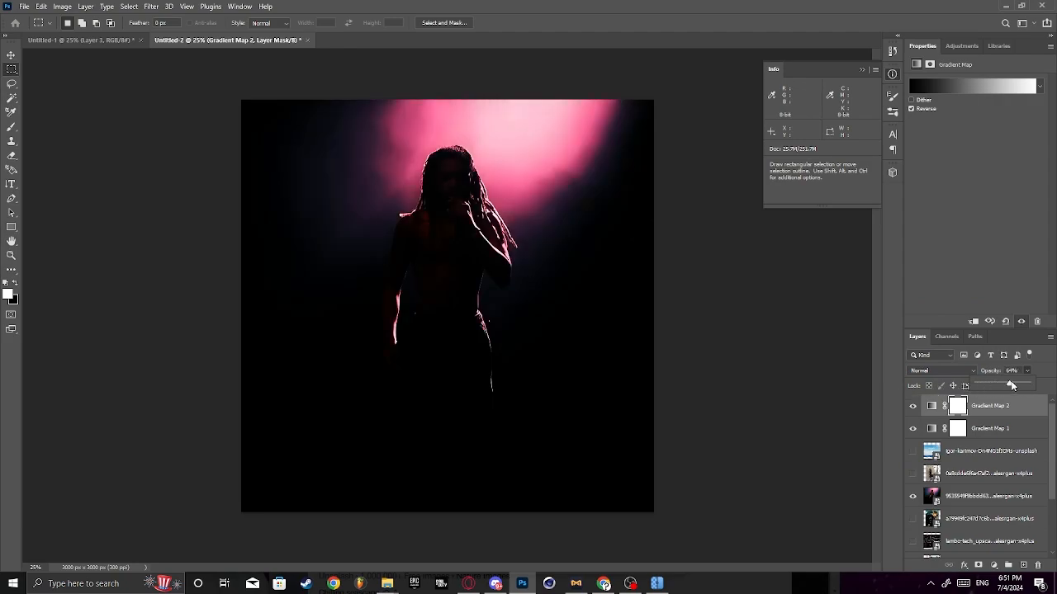
drag(1032, 385, 1022, 385)
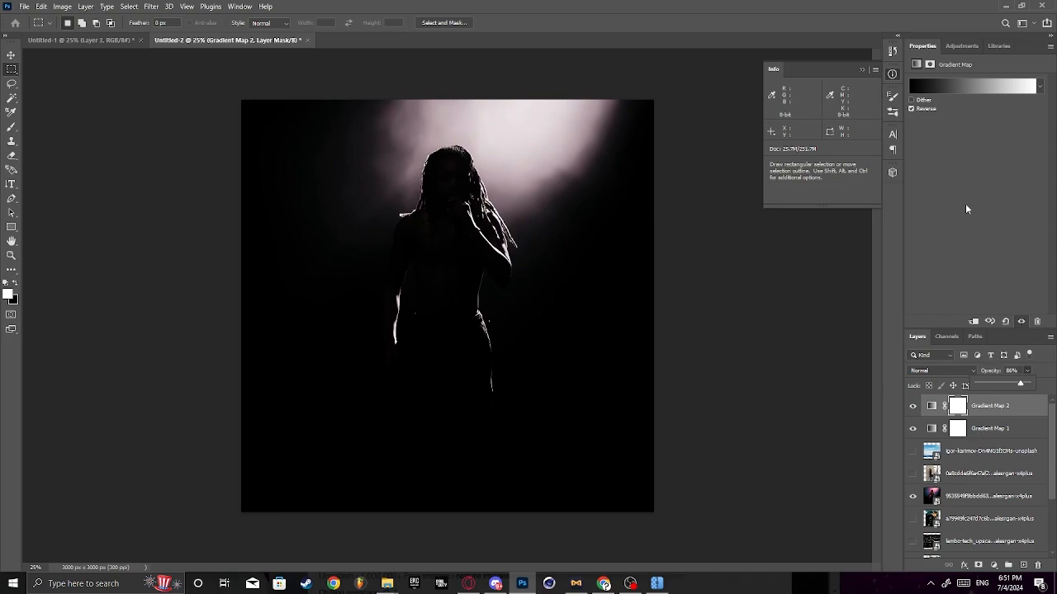
- Edit the first gradient map so its end stop sits at 57% and is colored white (ffffff)
click(974, 431)
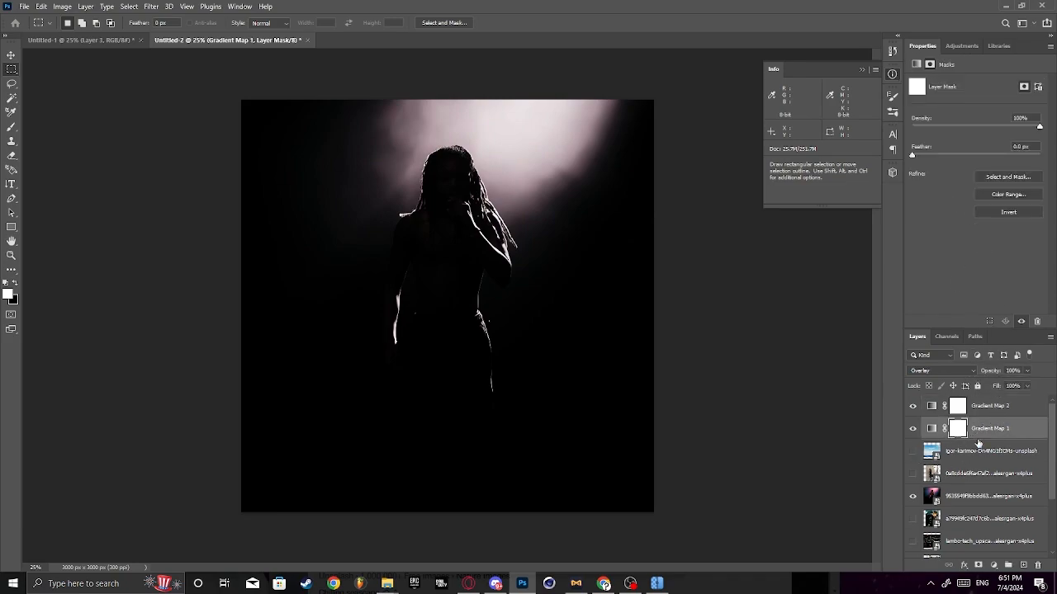
click(982, 431)
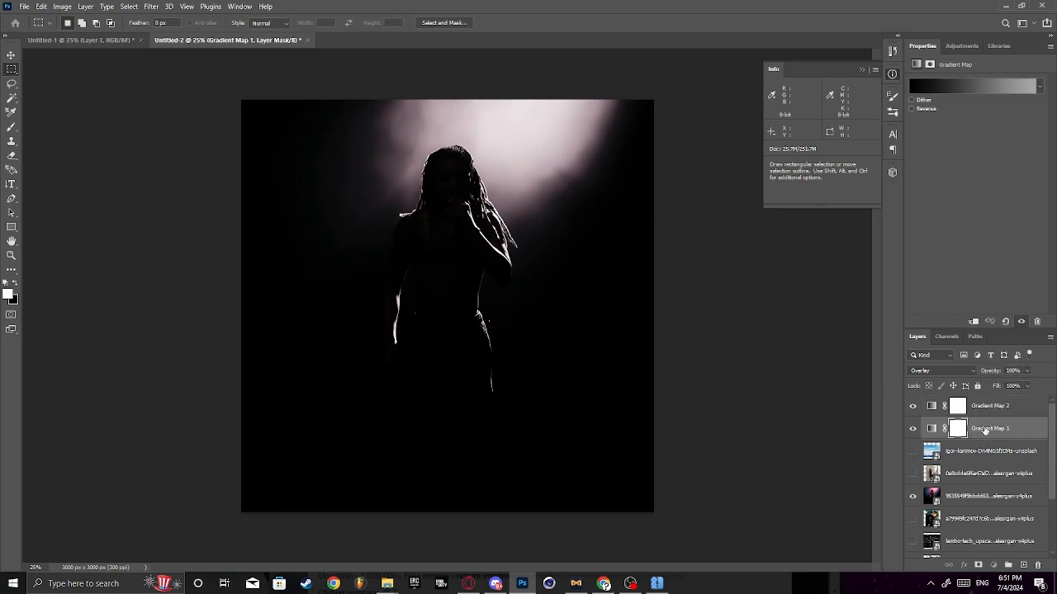
click(958, 86)
click(740, 314)
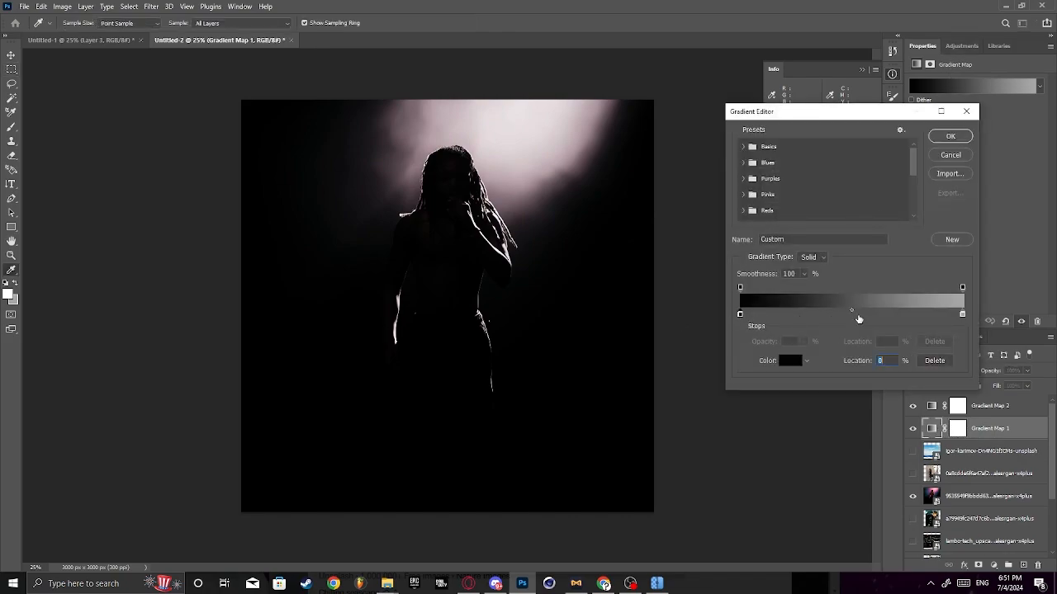
drag(962, 314, 868, 316)
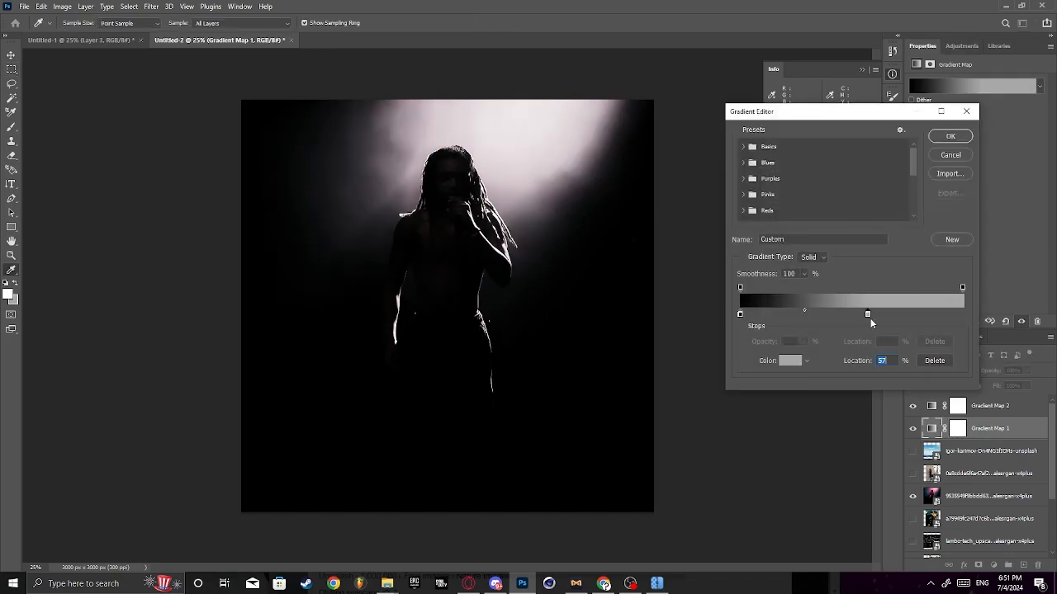
click(801, 360)
drag(664, 181, 531, 26)
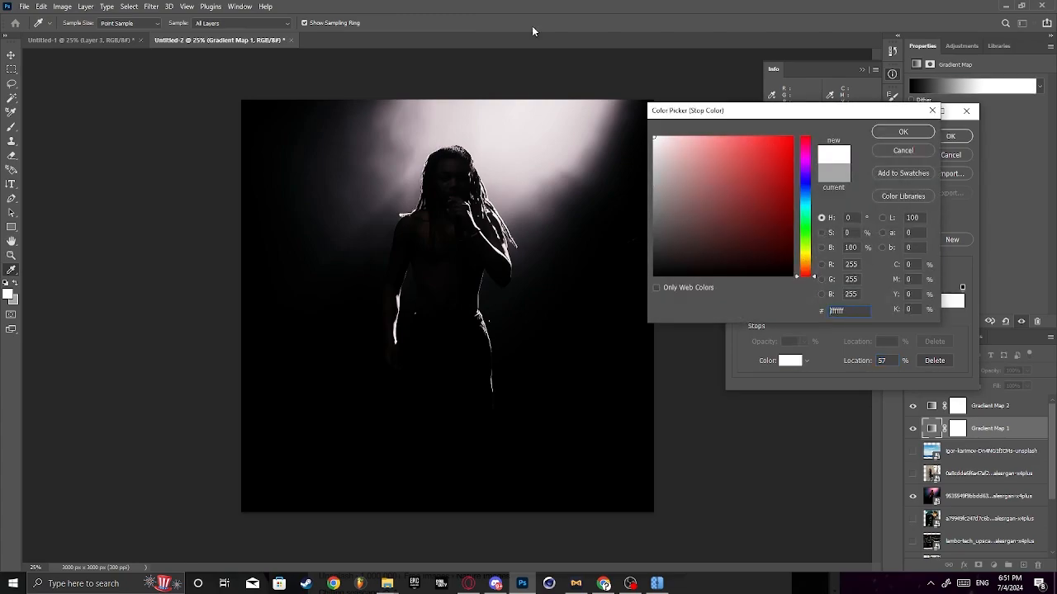
click(895, 136)
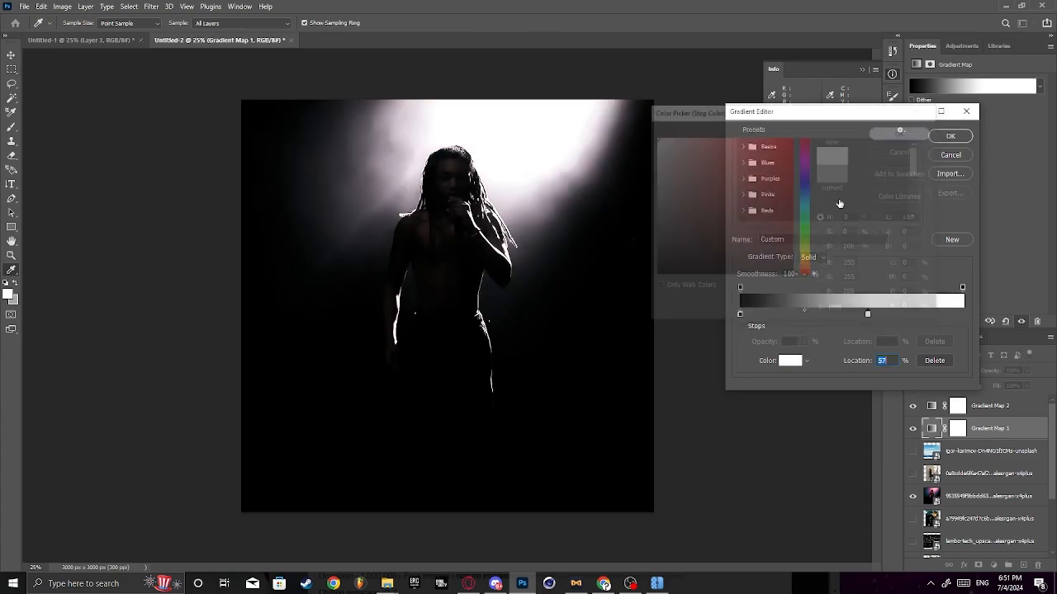
click(950, 135)
- Show the sky photo layer moved up to X 17 px, Y -333 px and set its blend mode to Overlay
click(912, 450)
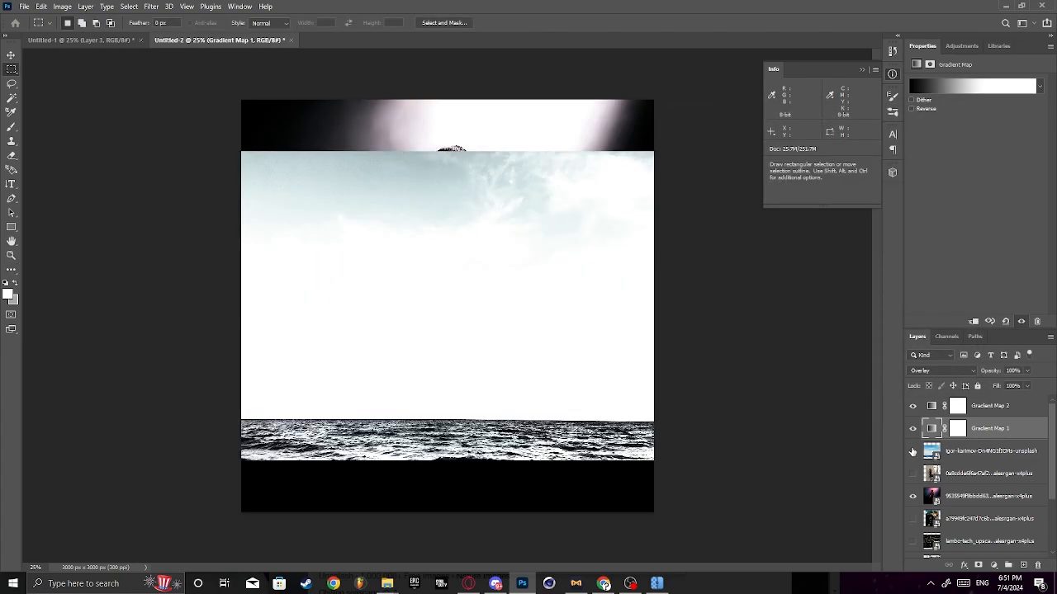
click(913, 451)
click(912, 451)
click(978, 454)
key(ctrl+t)
drag(529, 343, 529, 246)
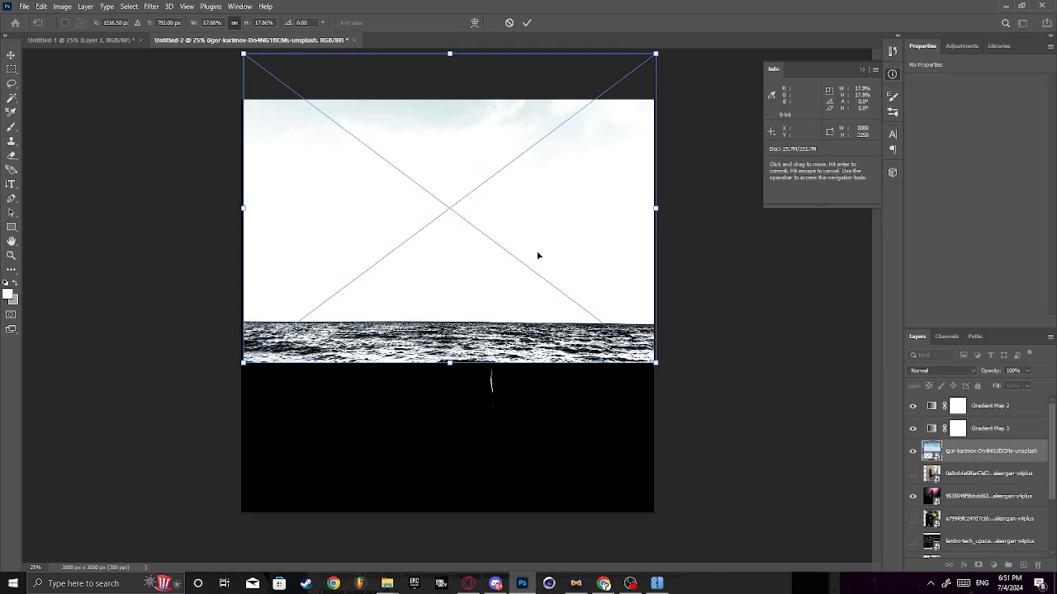
key(Return)
click(943, 372)
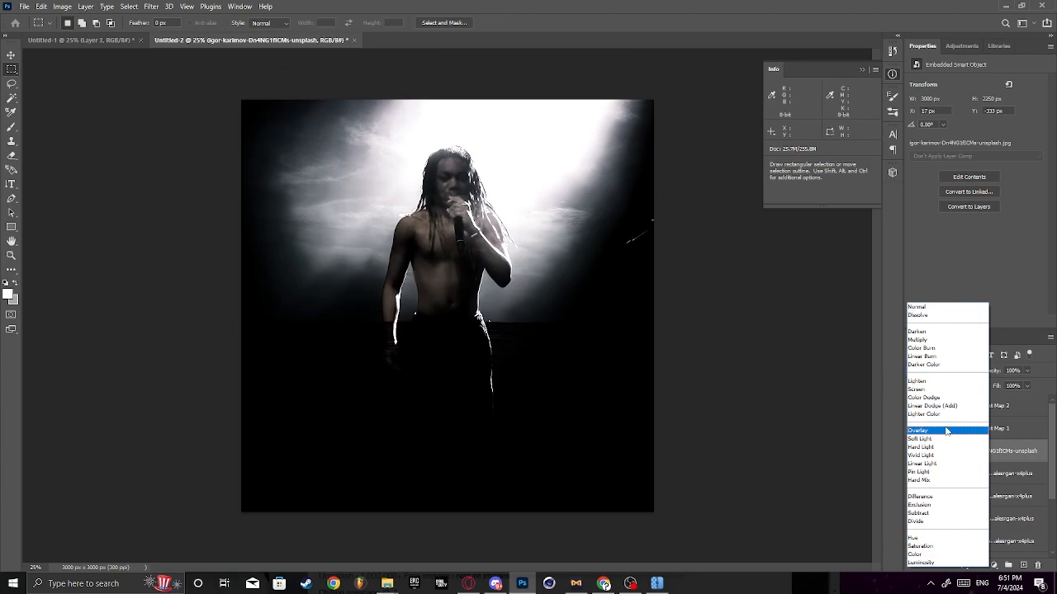
click(943, 430)
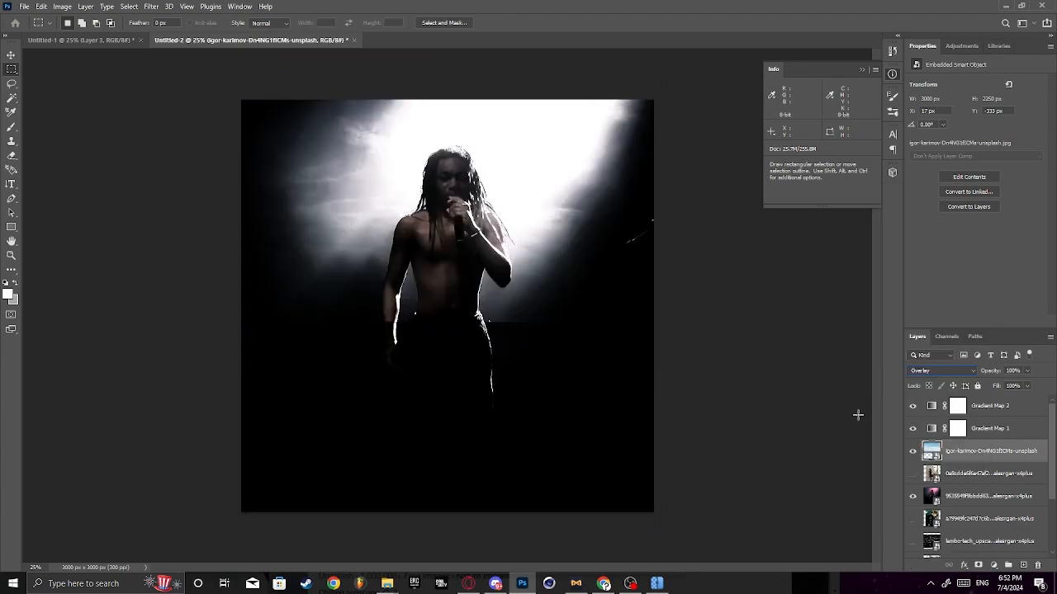
- Rasterize the sky photo layer and erase its lower part with a soft Eraser enlarged to 1102 px
click(12, 155)
click(69, 22)
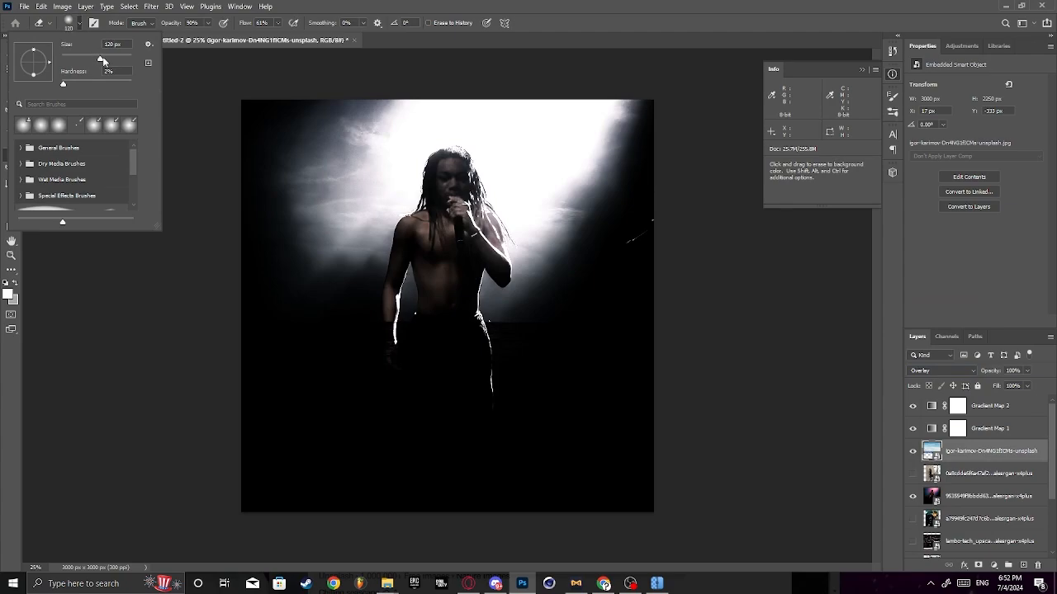
click(952, 462)
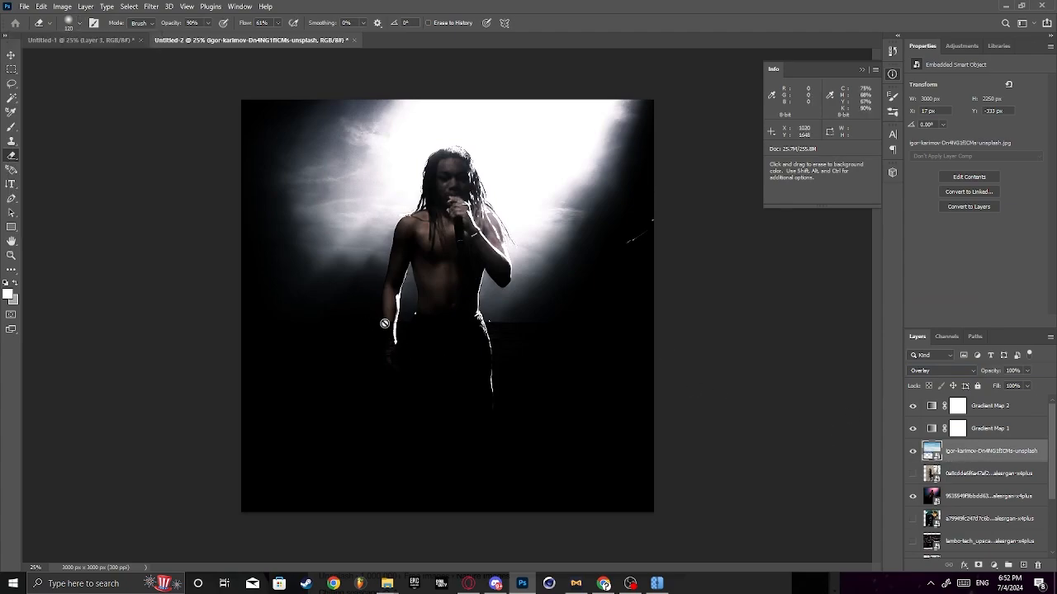
click(479, 307)
click(508, 237)
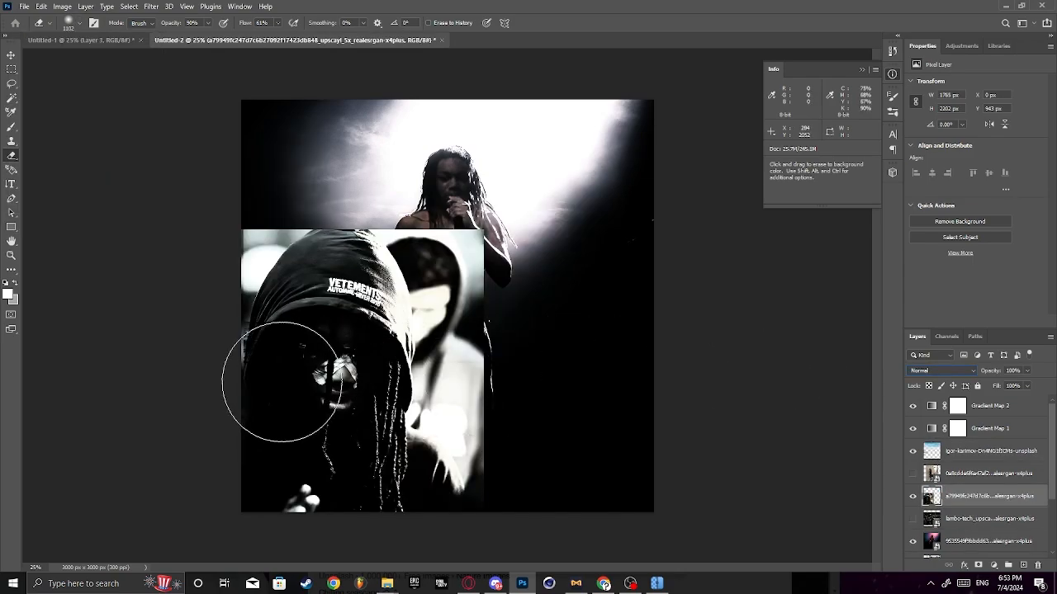
- Start a Pen path on the hooded figure's photo, tracing the left side of the hood up to its top
click(11, 198)
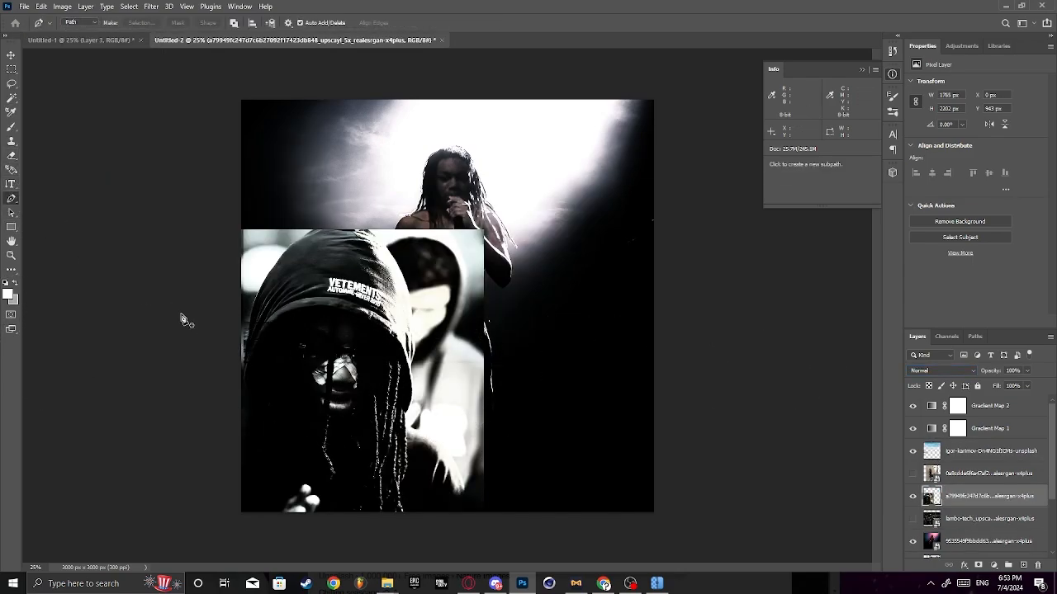
click(240, 364)
click(245, 358)
click(247, 336)
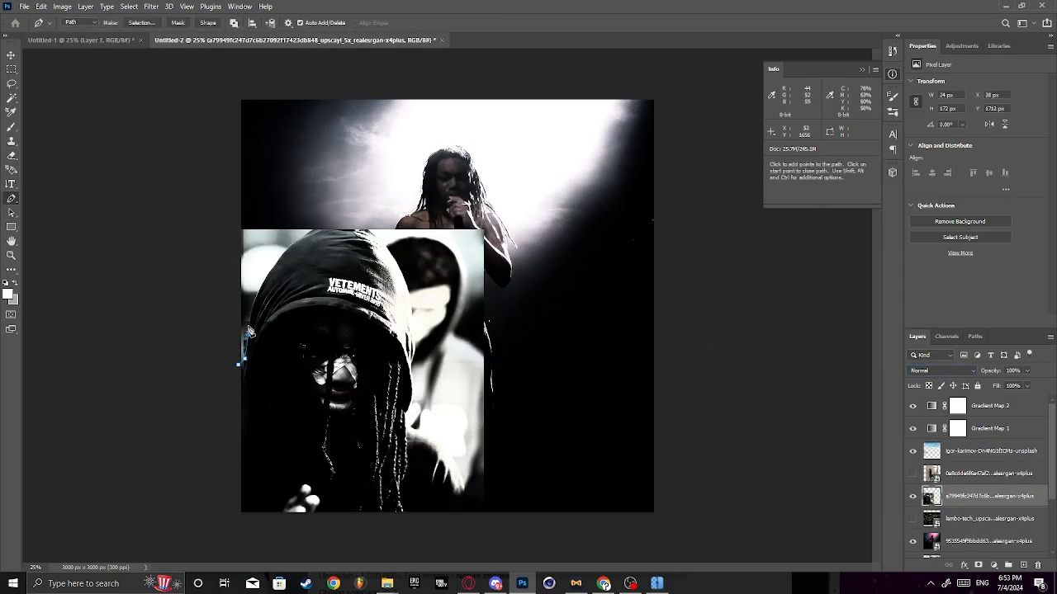
click(248, 324)
click(260, 295)
click(275, 266)
click(289, 245)
click(303, 236)
click(317, 228)
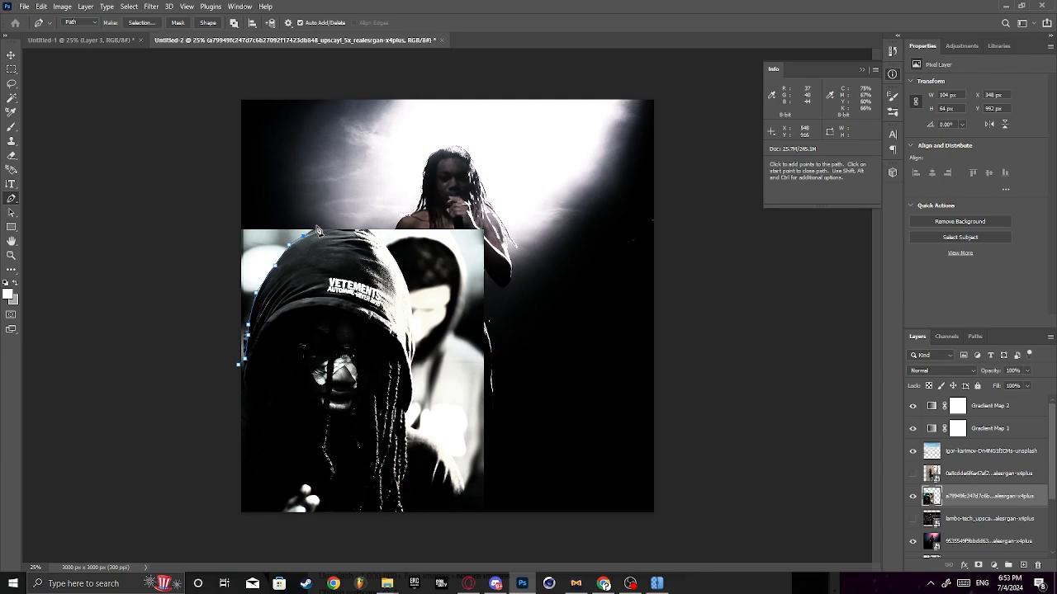
- Continue the path over the hood's top and down its right side along the dreadlocks to the shoulder
click(363, 225)
click(368, 231)
click(381, 242)
click(389, 248)
click(410, 296)
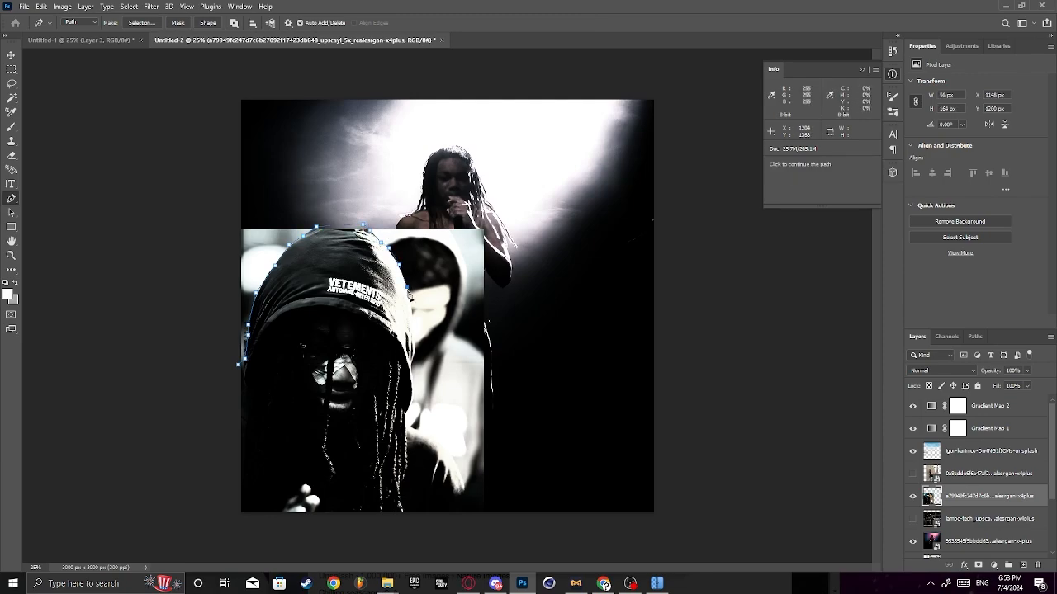
click(412, 315)
click(414, 338)
click(415, 358)
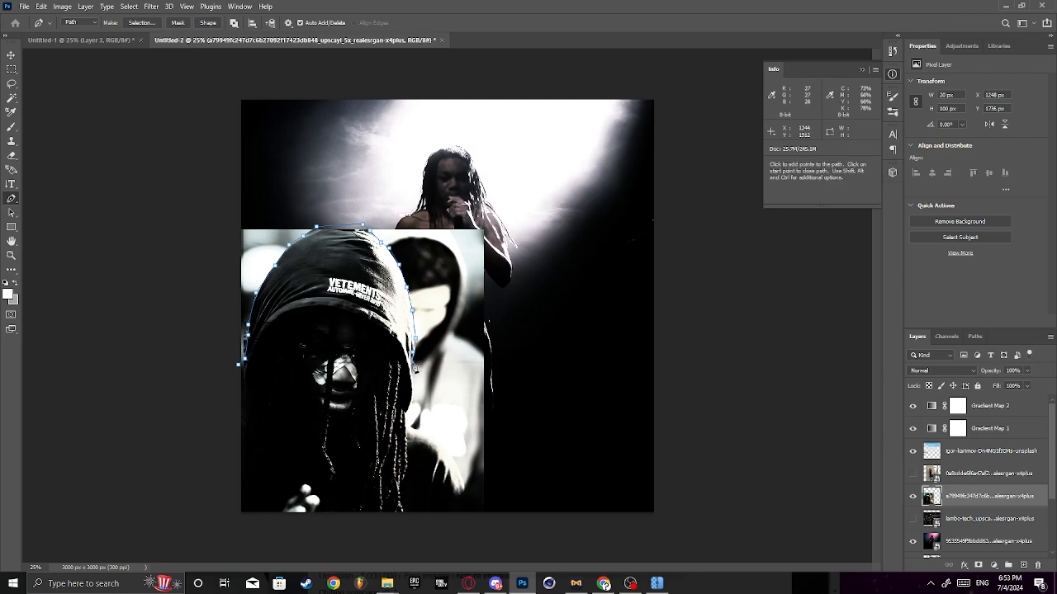
click(412, 392)
click(406, 413)
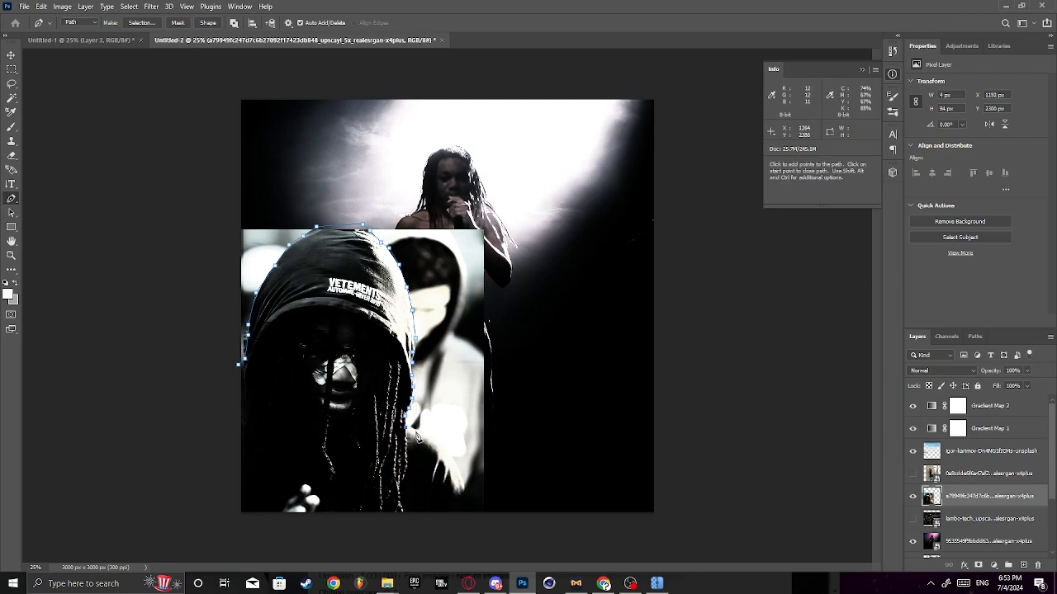
- Trace the path over the shoulder, around the figure outside the canvas, and close it at its starting point
click(437, 444)
click(449, 456)
click(463, 543)
click(336, 542)
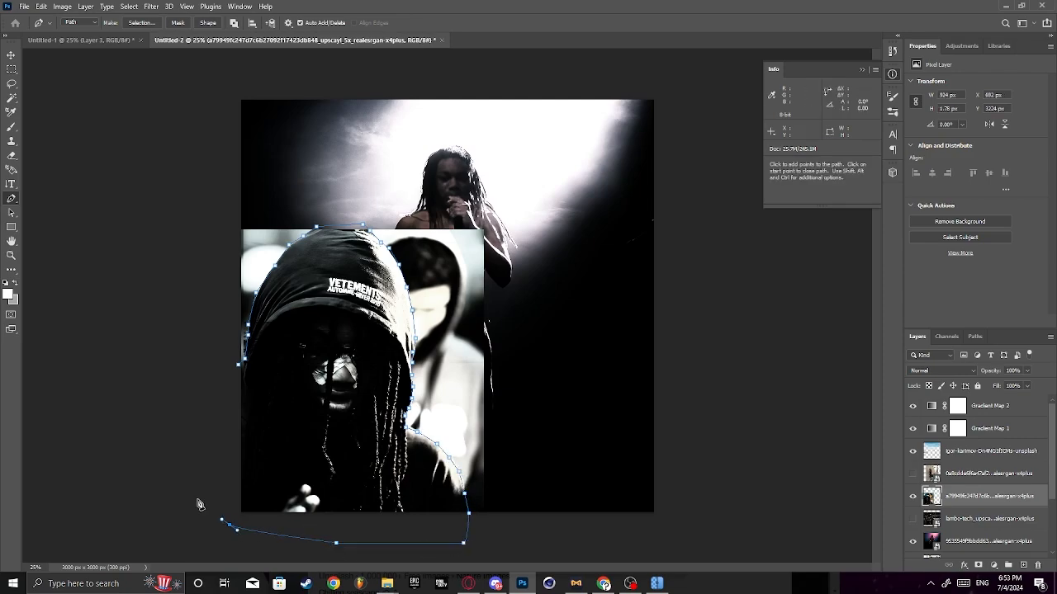
click(228, 525)
click(186, 479)
click(208, 391)
click(239, 366)
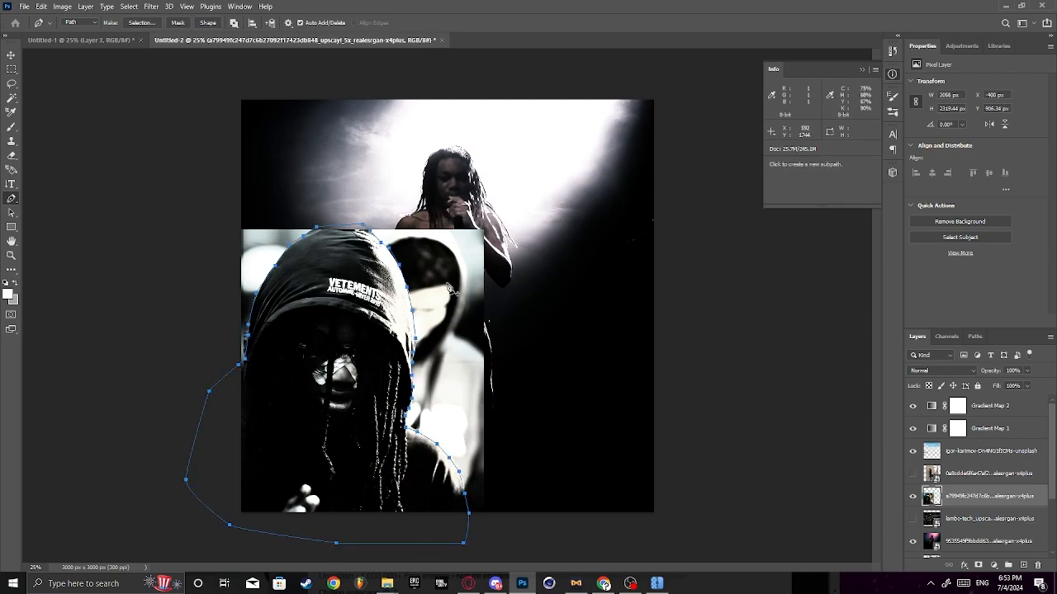
- Cut the figure outlined by the path, with a 1 px feather, onto its own layer and move it to X -158 px, Y 943 px
right_click(472, 262)
click(505, 309)
click(584, 156)
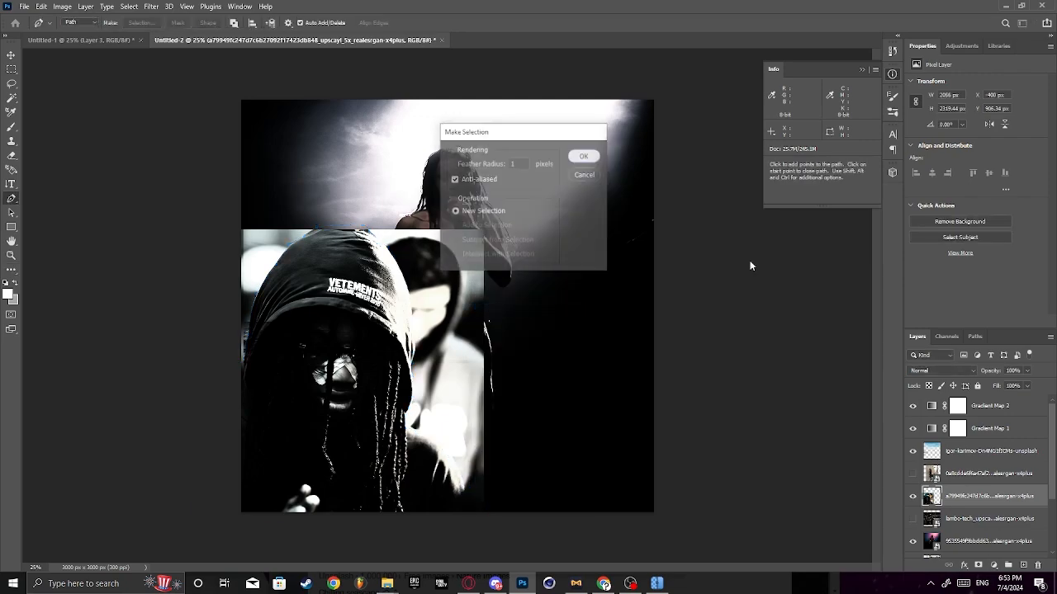
key(Delete)
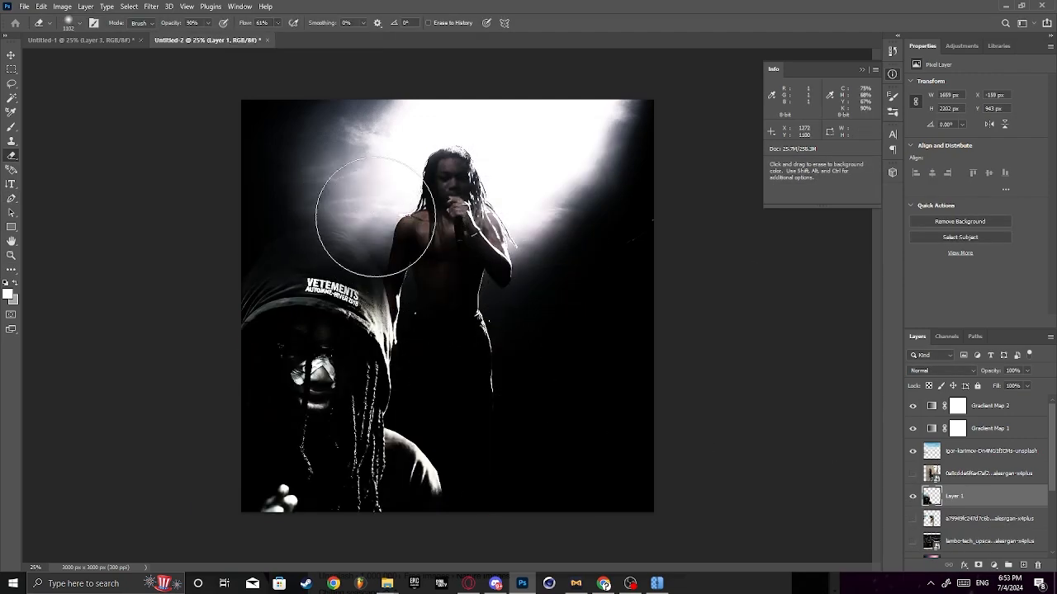
mouse_move(375, 216)
mouse_down()
mouse_move(434, 341)
mouse_move(419, 347)
mouse_move(465, 371)
mouse_move(444, 401)
mouse_move(460, 466)
mouse_move(451, 452)
mouse_move(442, 464)
mouse_move(469, 482)
mouse_move(479, 413)
mouse_up()
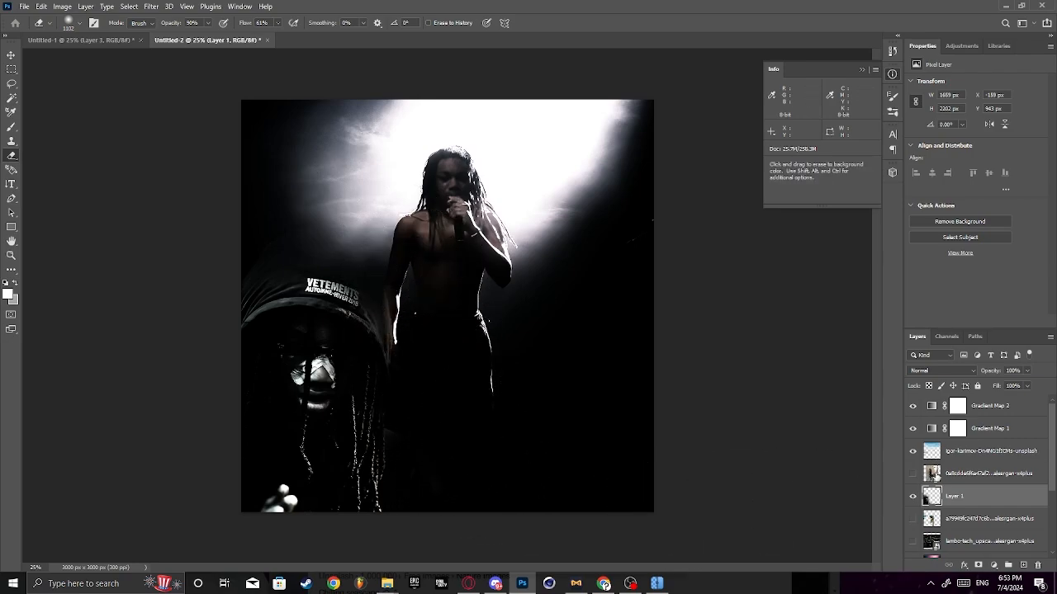
- Show the car interior photo layer and move it up to Y 286 px
click(912, 520)
click(912, 520)
click(912, 541)
click(912, 541)
click(912, 541)
click(969, 544)
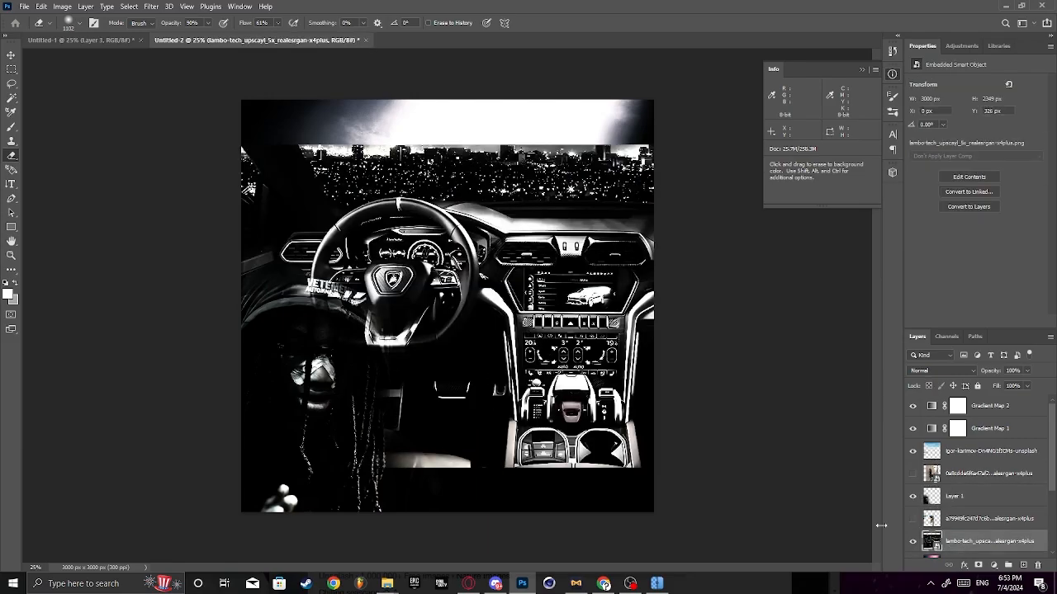
key(ctrl+t)
mouse_move(548, 332)
mouse_down()
mouse_move(694, 433)
mouse_move(640, 416)
mouse_move(496, 295)
mouse_move(554, 322)
mouse_move(548, 327)
mouse_up()
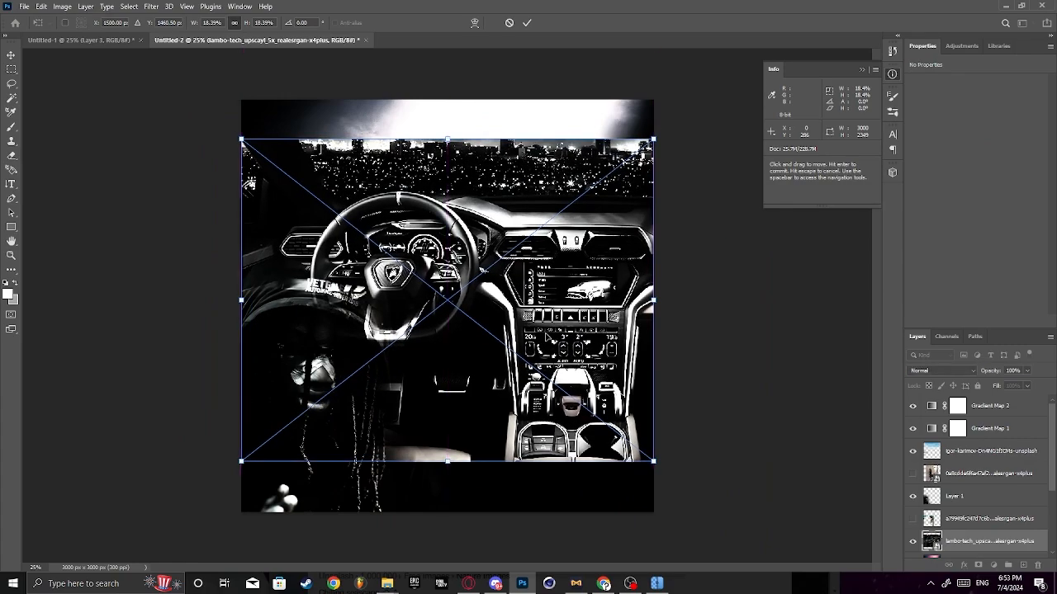
key(Return)
- Rasterize the car interior layer and delete the areas on both sides of the steering wheel
key(e)
key(m)
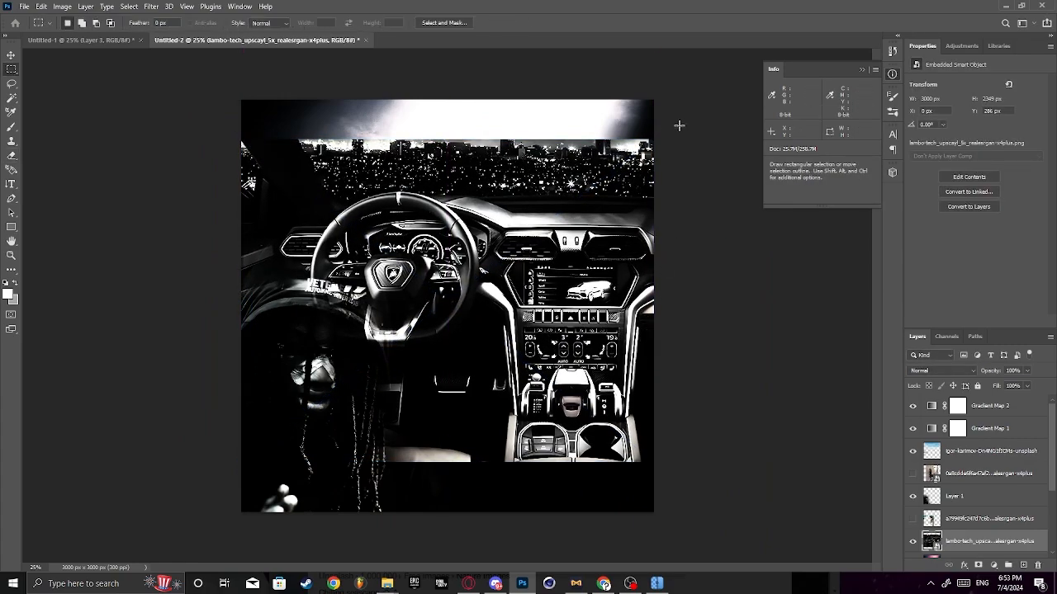
right_click(966, 538)
click(974, 262)
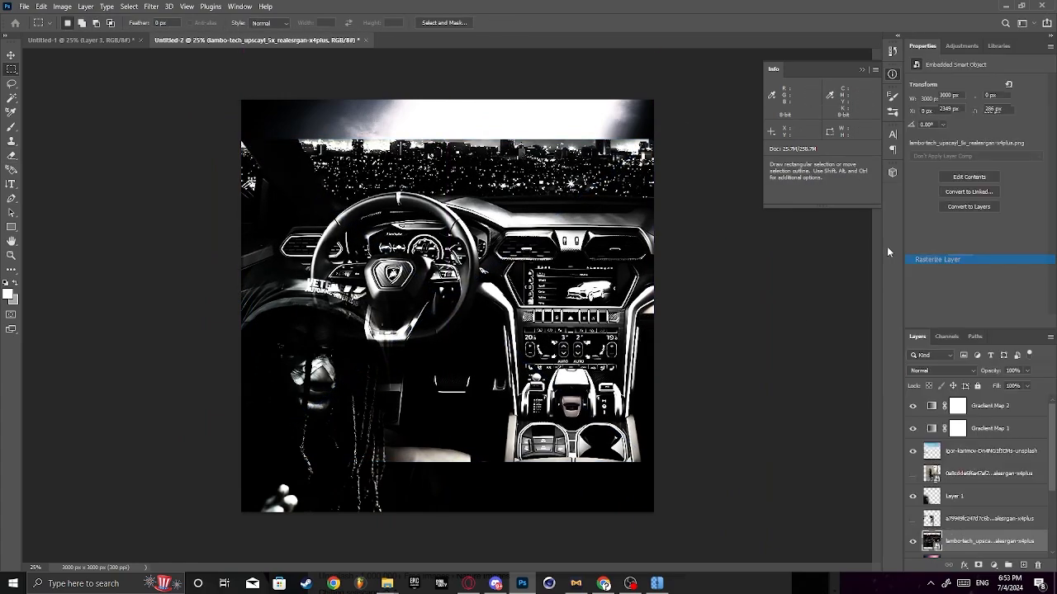
drag(689, 108, 491, 512)
key(Delete)
drag(202, 82, 302, 556)
key(Delete)
key(ctrl+d)
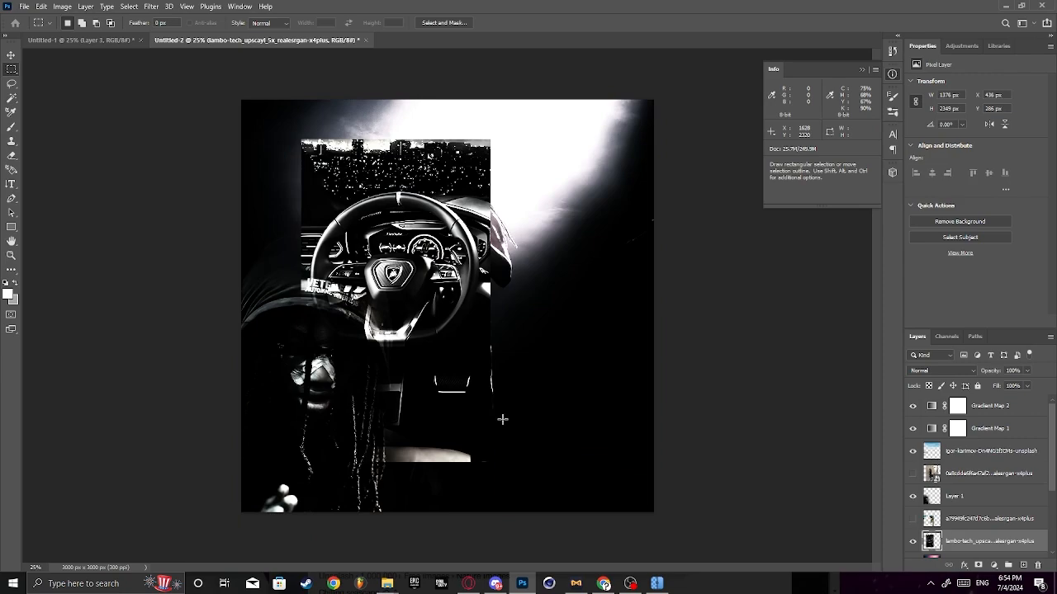
- Move the steering wheel cutout to the canvas's lower right corner and rotate it about 14.6° clockwise
key(ctrl+t)
drag(468, 371, 641, 434)
drag(703, 362, 670, 426)
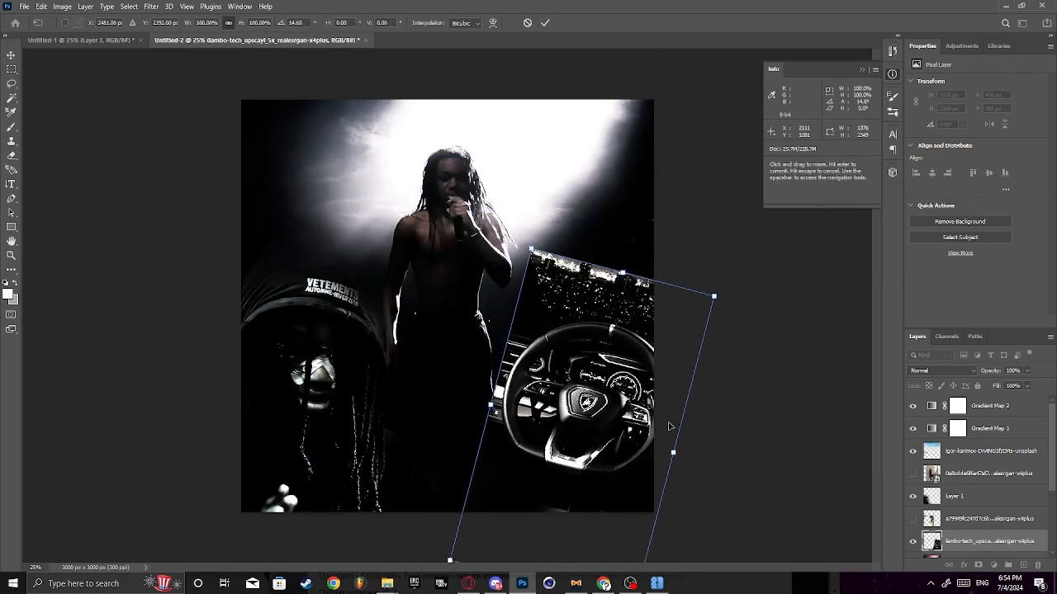
click(544, 26)
- Fade the edges around the steering wheel with the large soft Eraser, undoing the last stroke
key(e)
mouse_move(496, 418)
mouse_down()
mouse_move(457, 455)
mouse_move(470, 479)
mouse_move(463, 334)
mouse_move(495, 398)
mouse_up()
mouse_move(538, 262)
mouse_down()
mouse_move(567, 229)
mouse_move(708, 279)
mouse_move(695, 294)
mouse_move(598, 226)
mouse_move(600, 262)
mouse_move(545, 260)
mouse_move(642, 273)
mouse_move(697, 303)
mouse_move(648, 331)
mouse_move(583, 319)
mouse_move(545, 337)
mouse_move(650, 320)
mouse_move(539, 336)
mouse_move(509, 382)
mouse_move(544, 480)
mouse_move(528, 473)
mouse_move(538, 422)
mouse_move(643, 499)
mouse_move(583, 483)
mouse_move(762, 506)
mouse_up()
key(ctrl+z)
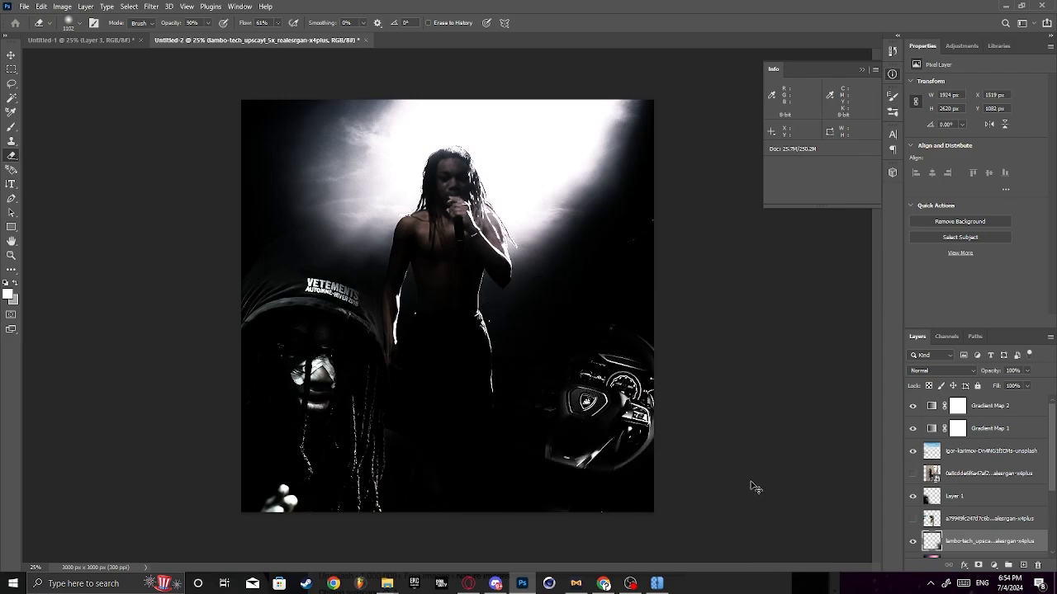
- Show the fur-hooded jacket photo, rotate it -11.59° and move it to X -626 px, Y -531 px
click(998, 518)
scroll(920, 532, down, 3)
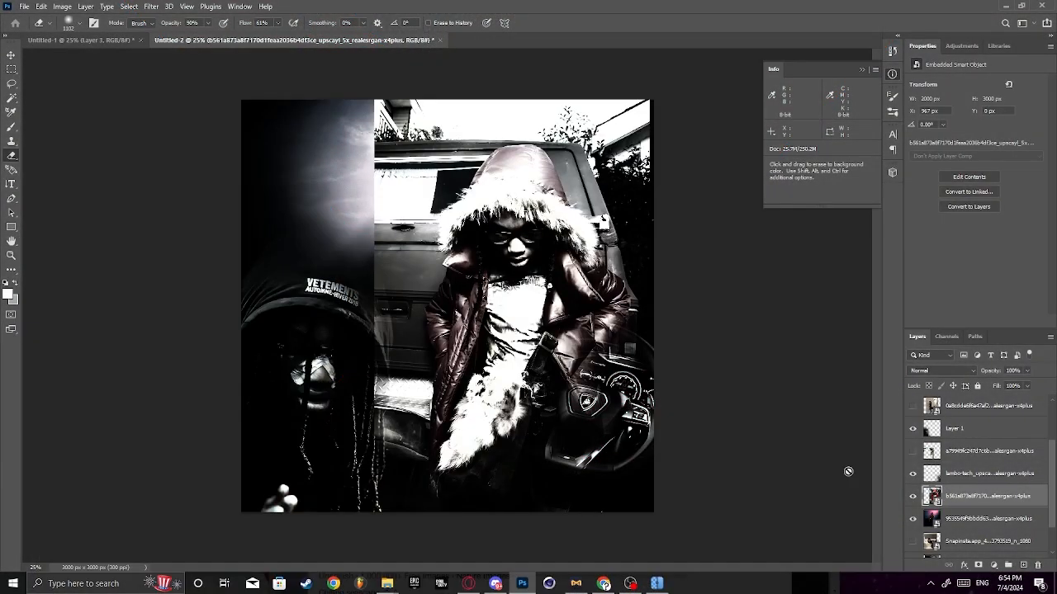
key(ctrl+t)
drag(512, 308, 313, 304)
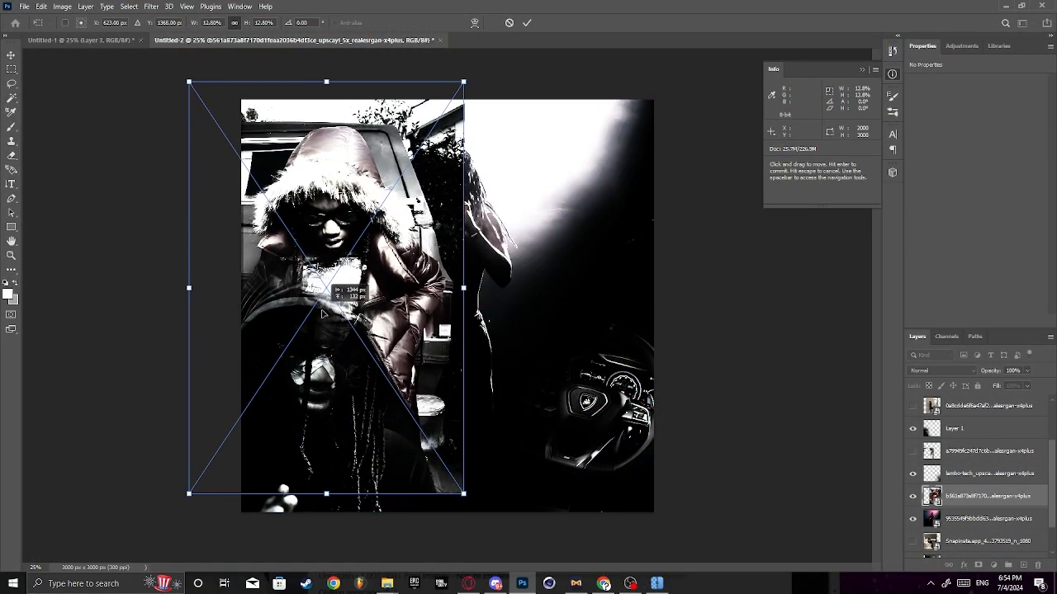
drag(515, 374, 542, 338)
drag(400, 323, 403, 292)
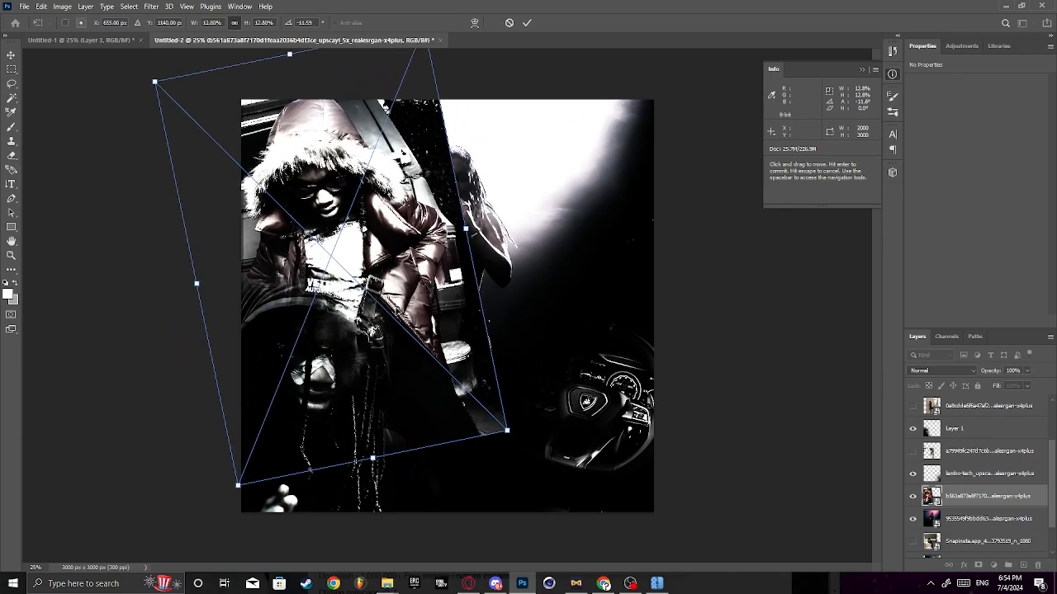
click(527, 23)
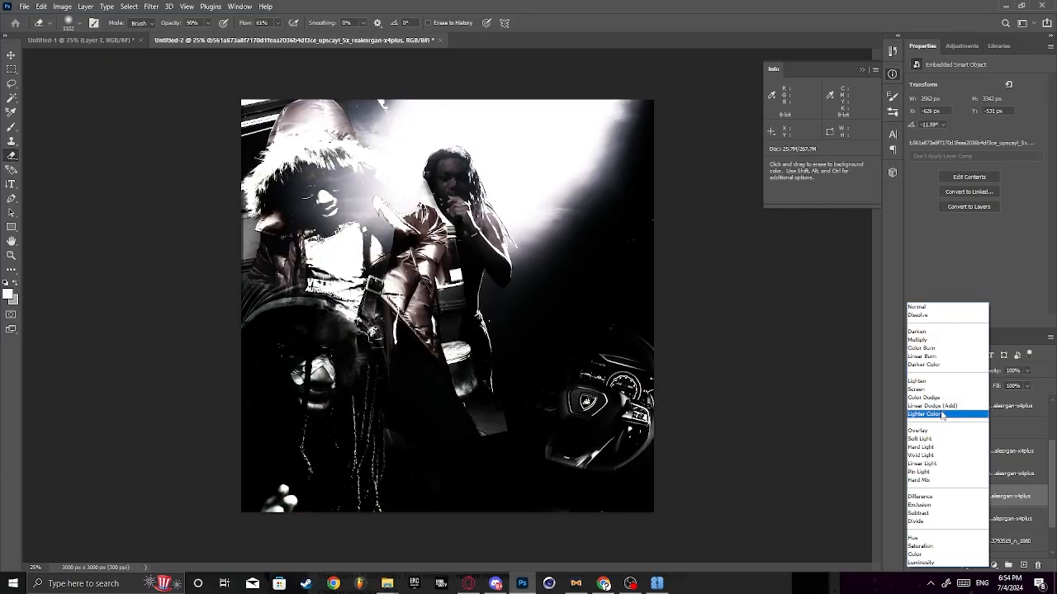
- Set the fur-hooded photo's blend mode to Lighten, then rasterize it and erase the parts overlapping the stage performer
click(948, 383)
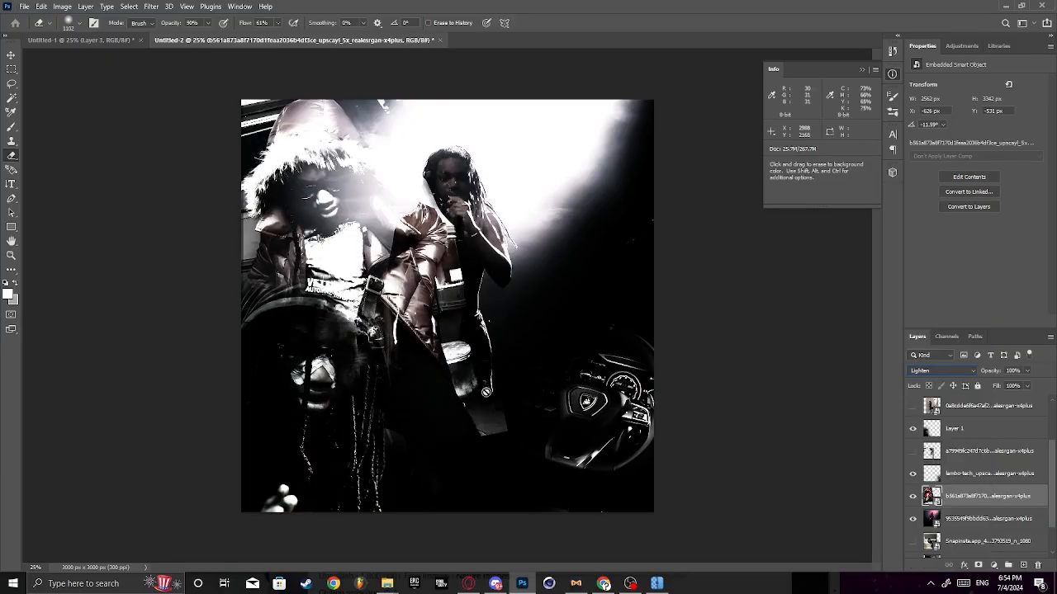
click(462, 314)
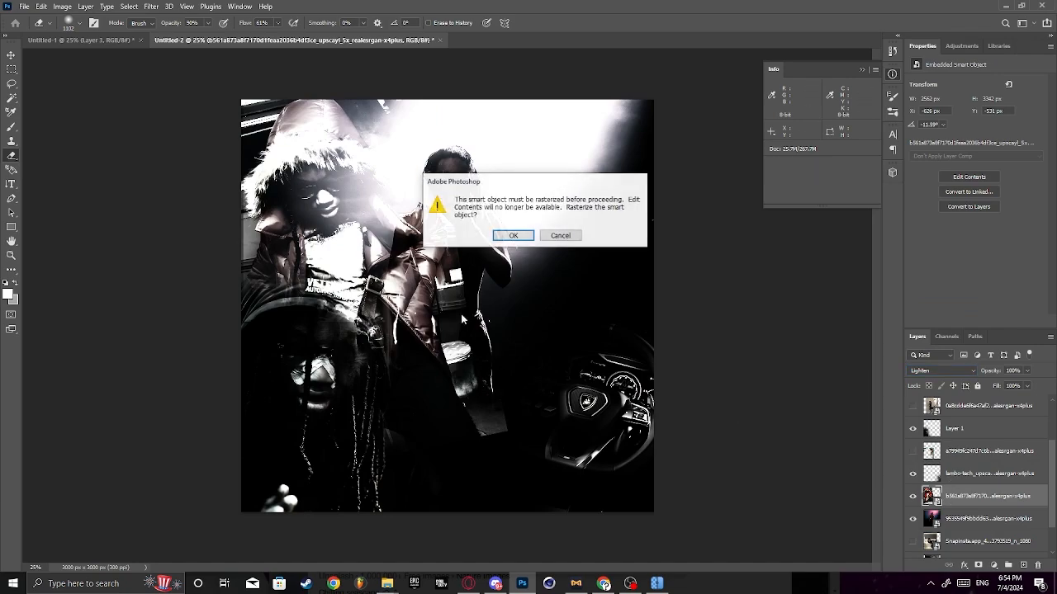
click(514, 235)
mouse_move(396, 332)
mouse_down()
mouse_move(480, 341)
mouse_move(451, 420)
mouse_move(465, 343)
mouse_move(452, 174)
mouse_move(422, 186)
mouse_up()
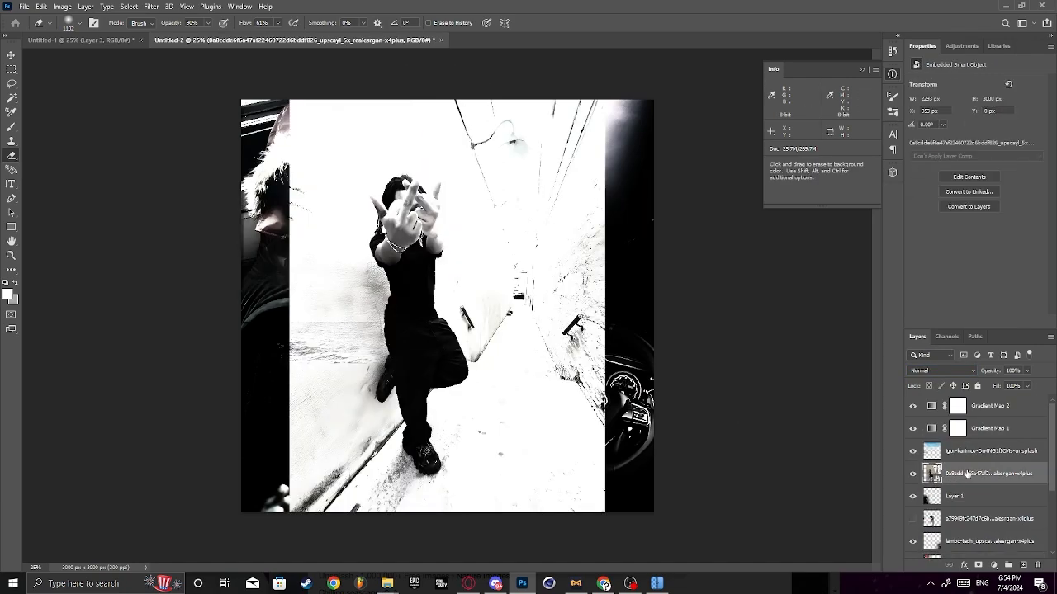
- Rasterize the alley photo, copy its standing figure onto a new layer and hide the original layer
right_click(960, 469)
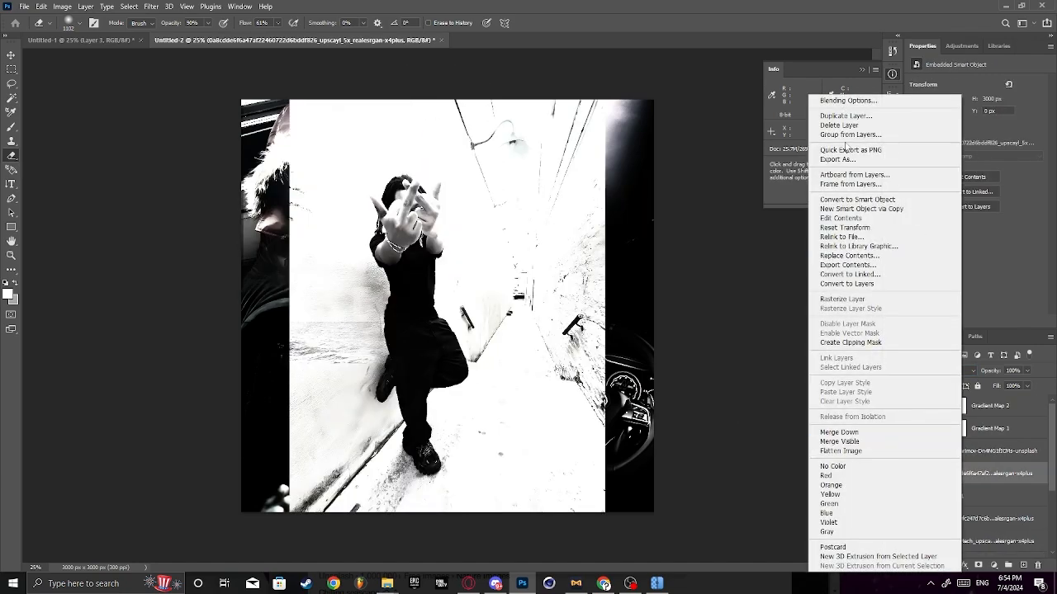
click(859, 299)
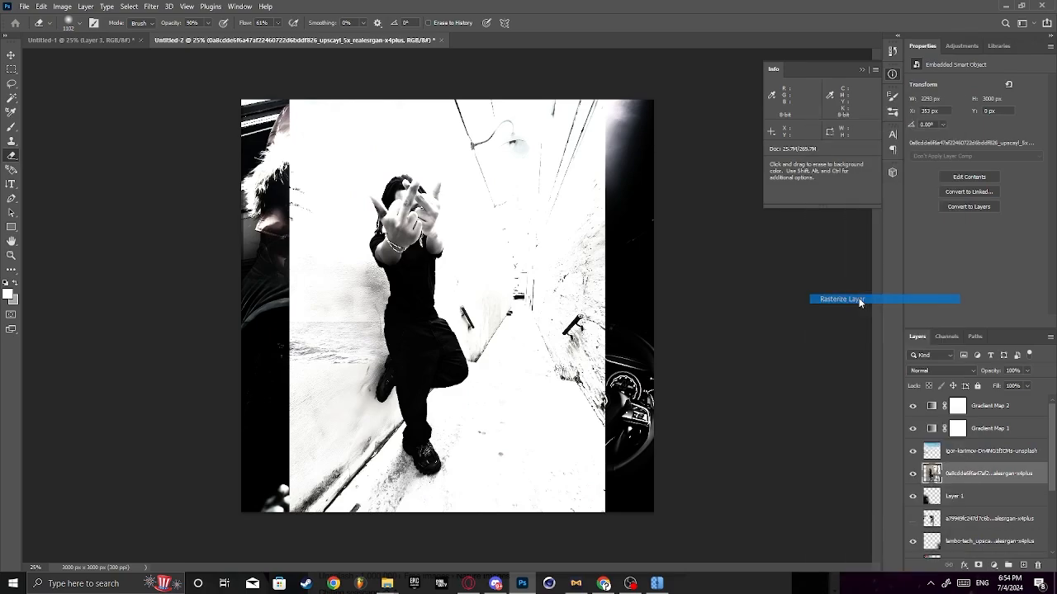
key(w)
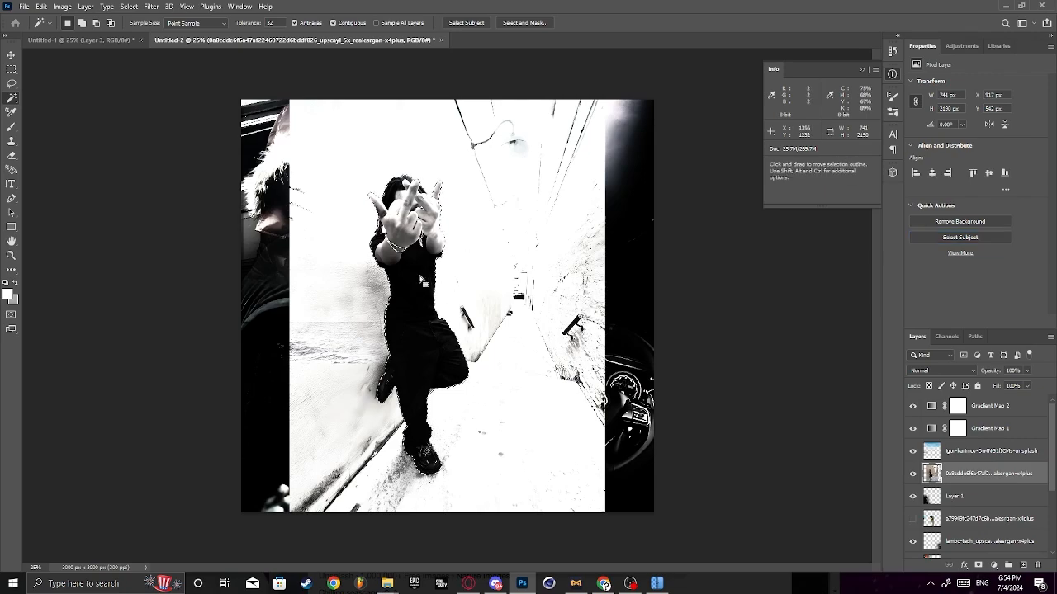
key(m)
right_click(515, 396)
click(545, 438)
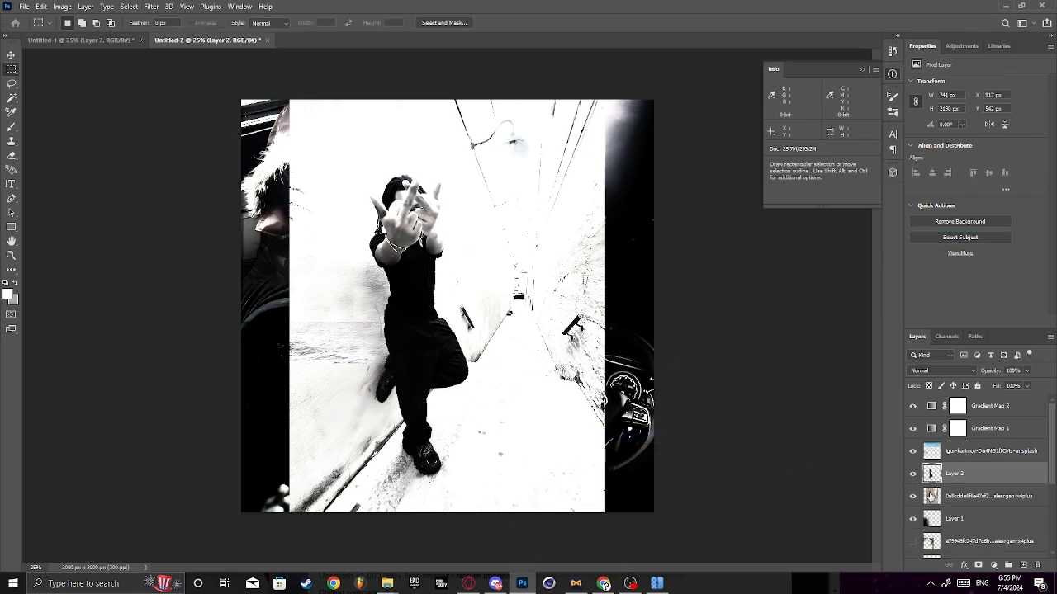
click(912, 498)
- Enlarge the cut-out standing figure to about 219% and place it at X 910 px, Y 1650 px, below the stage performer
key(ctrl+t)
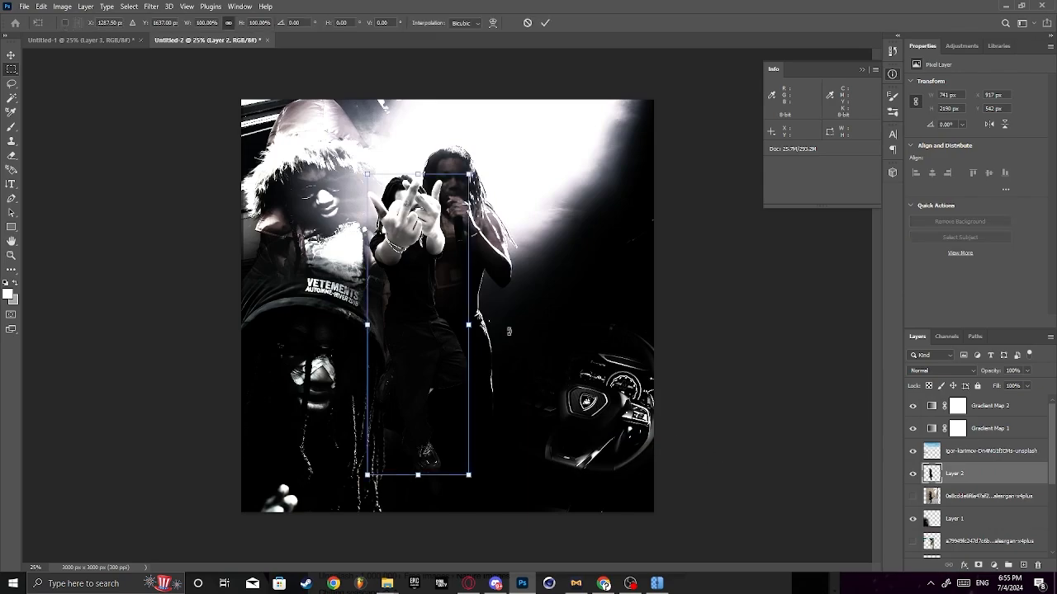
drag(464, 196, 526, 229)
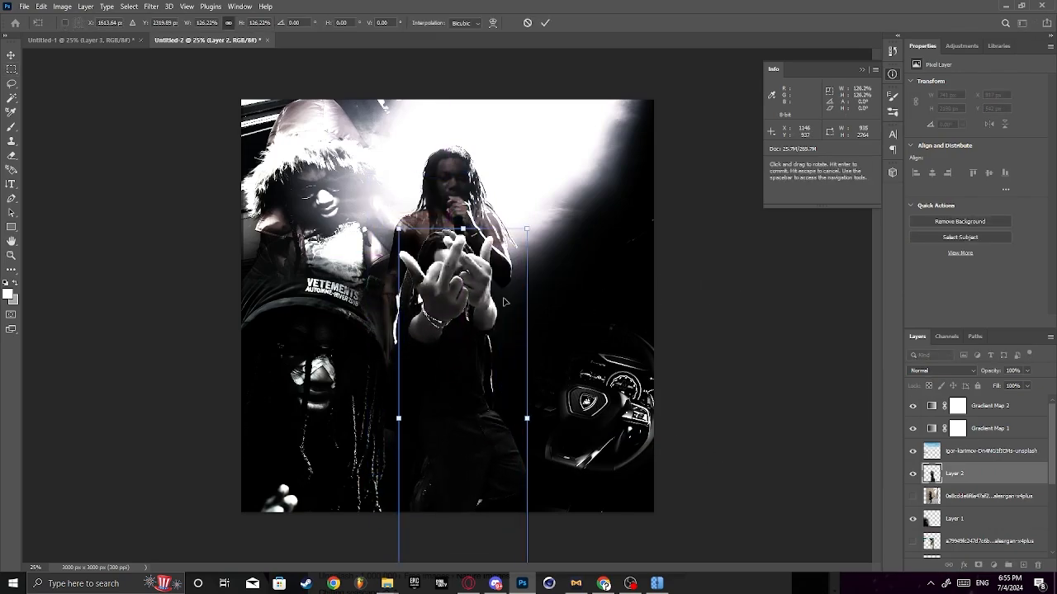
drag(461, 306, 428, 350)
drag(495, 274, 569, 55)
drag(476, 254, 474, 540)
drag(566, 341, 601, 286)
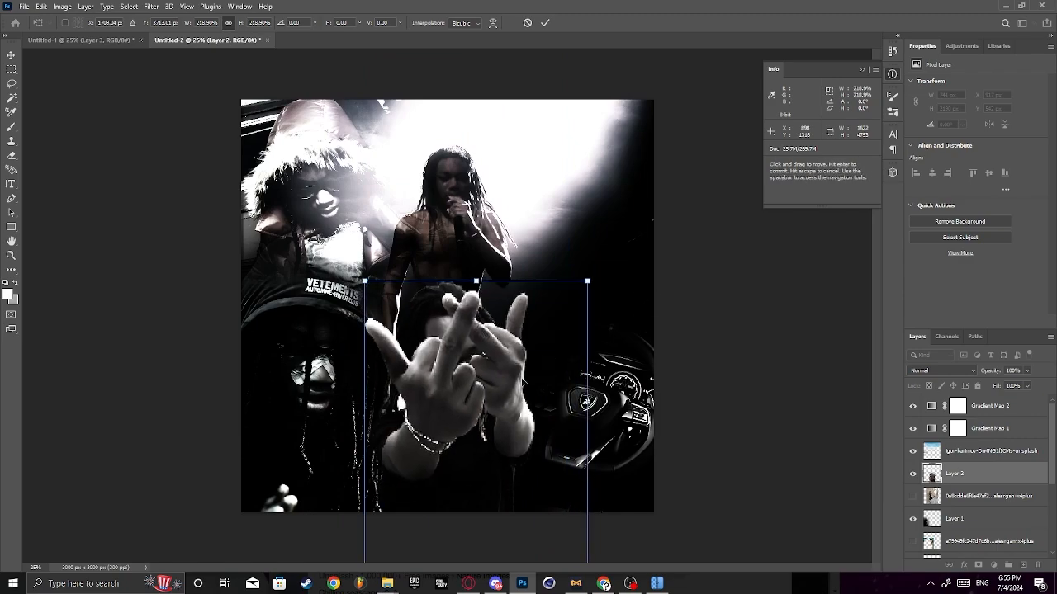
drag(517, 386, 515, 444)
drag(558, 373, 559, 356)
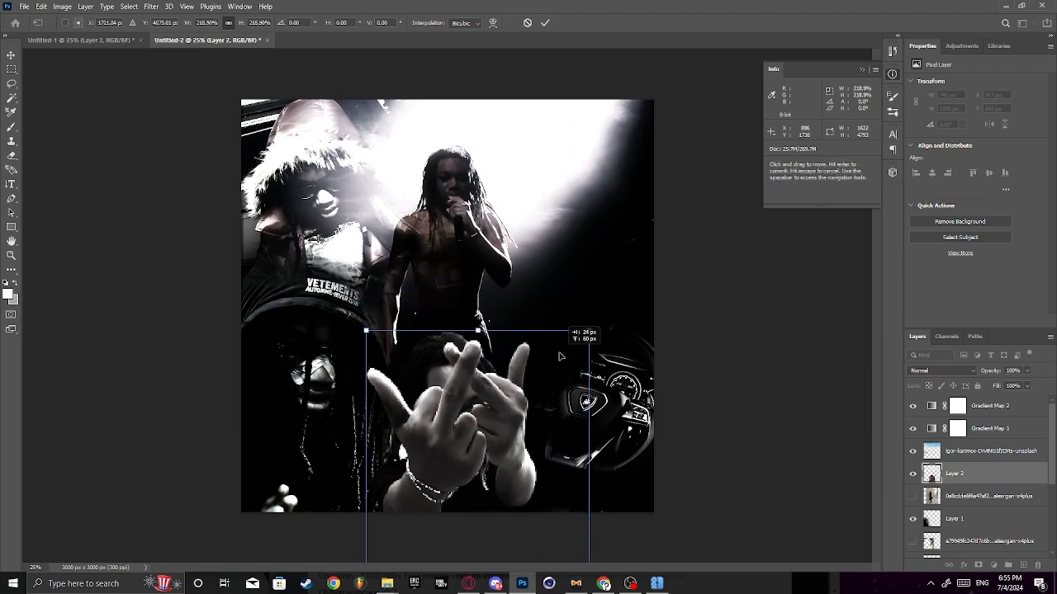
key(Return)
key(m)
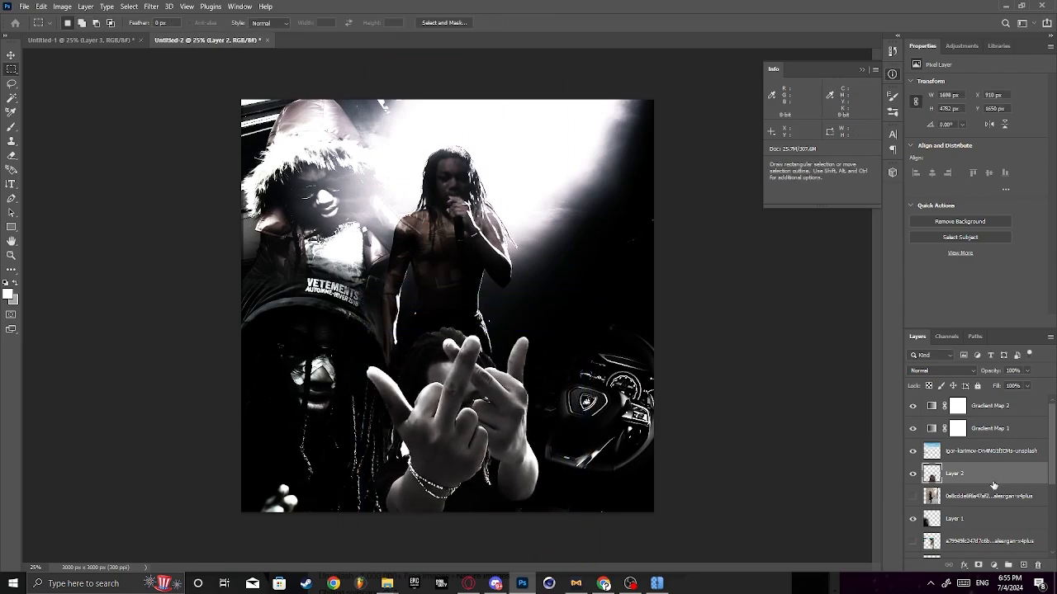
- Duplicate the enlarged hand-gesture figure layer as Layer 2 copy
right_click(957, 474)
click(949, 67)
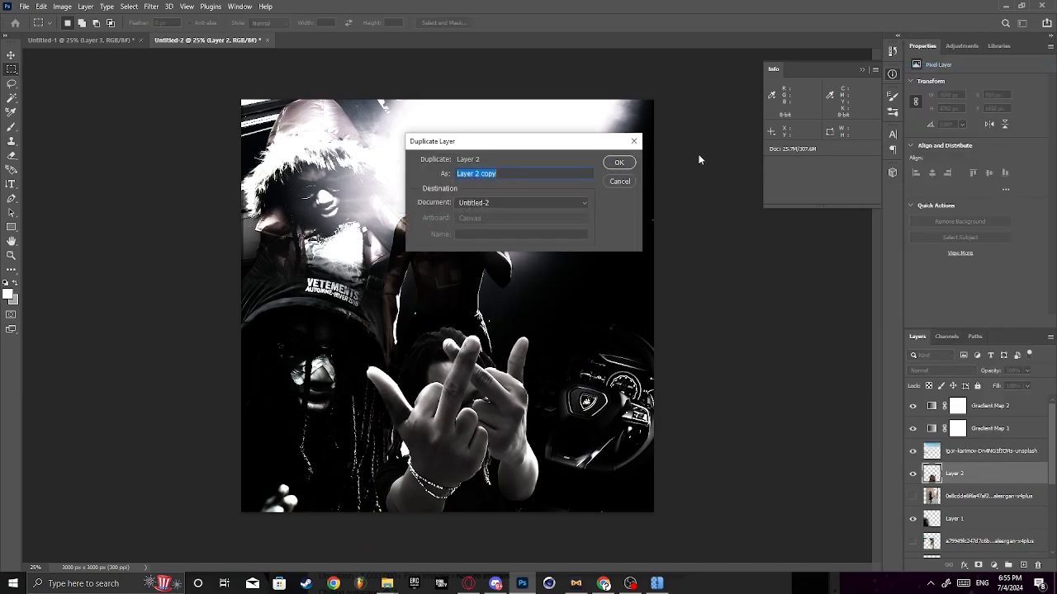
click(619, 162)
- Apply Path Blur to the copy with Rear Sync Flash and 414% speed, along a curve from the hands past the steering wheel to the performer
click(151, 6)
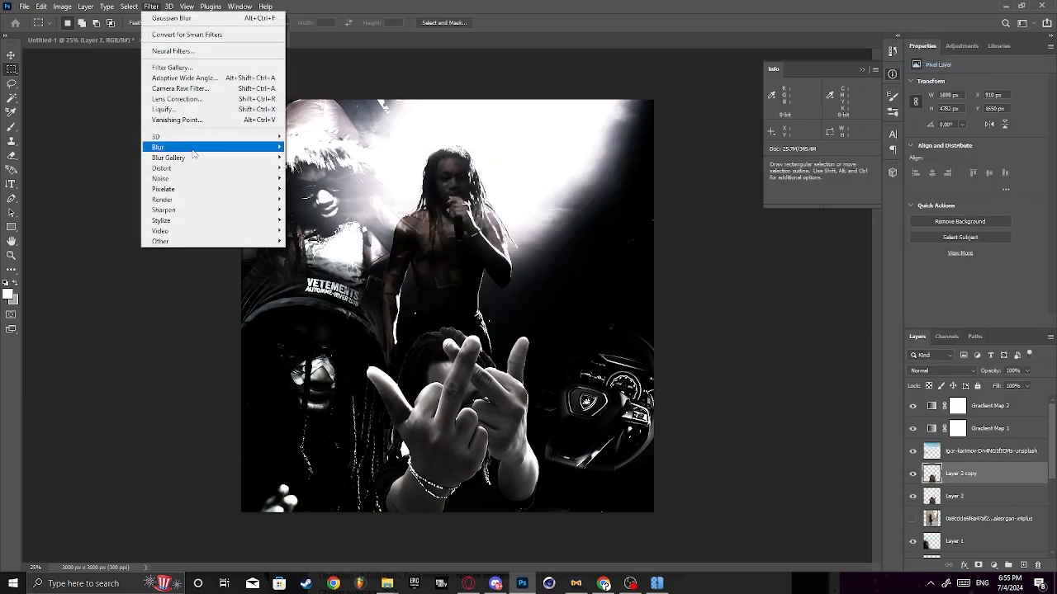
mouse_move(193, 149)
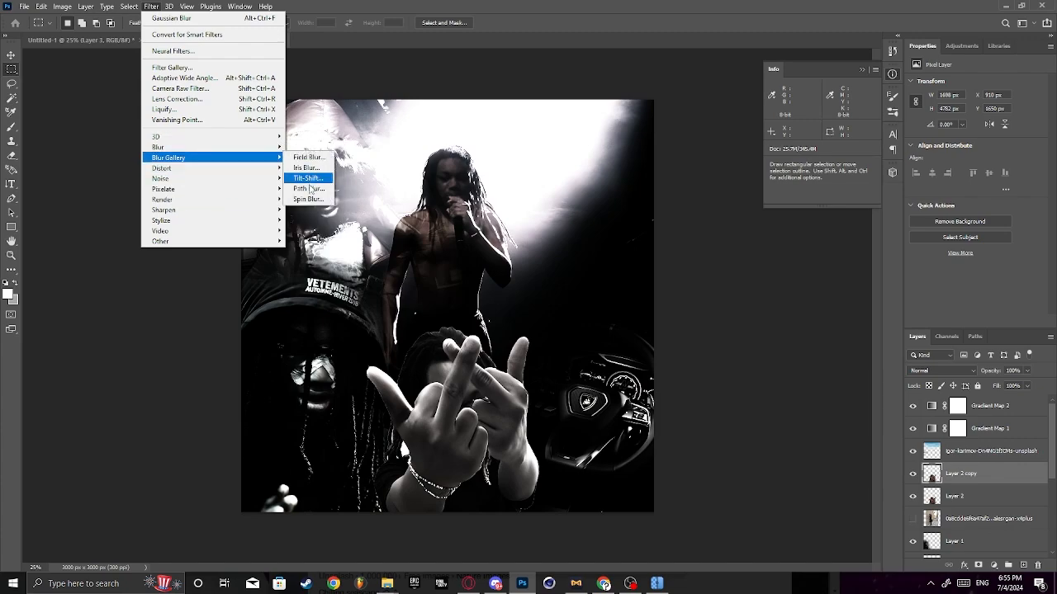
click(308, 189)
click(481, 381)
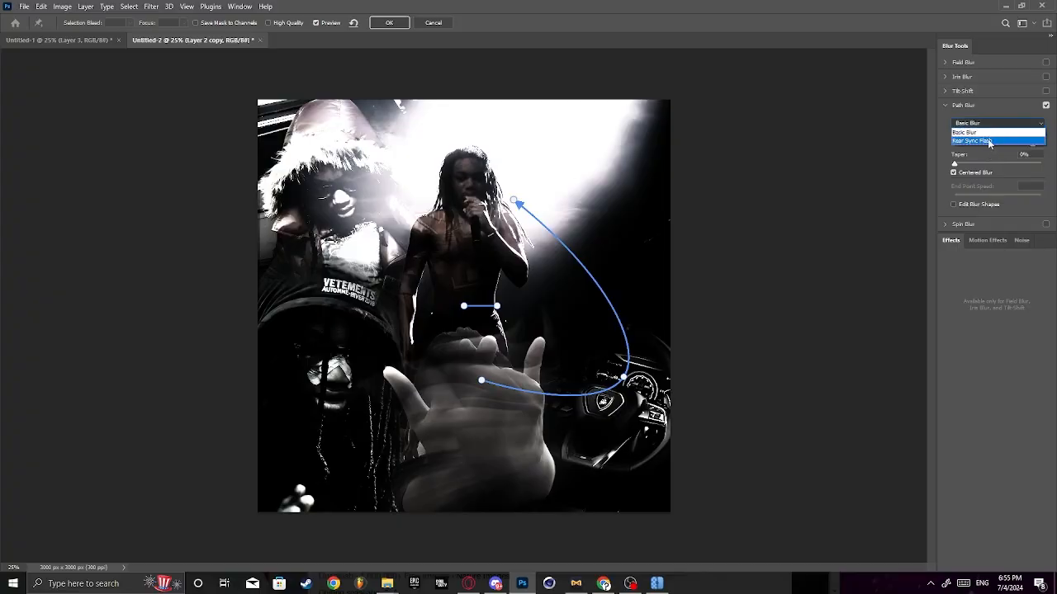
click(988, 142)
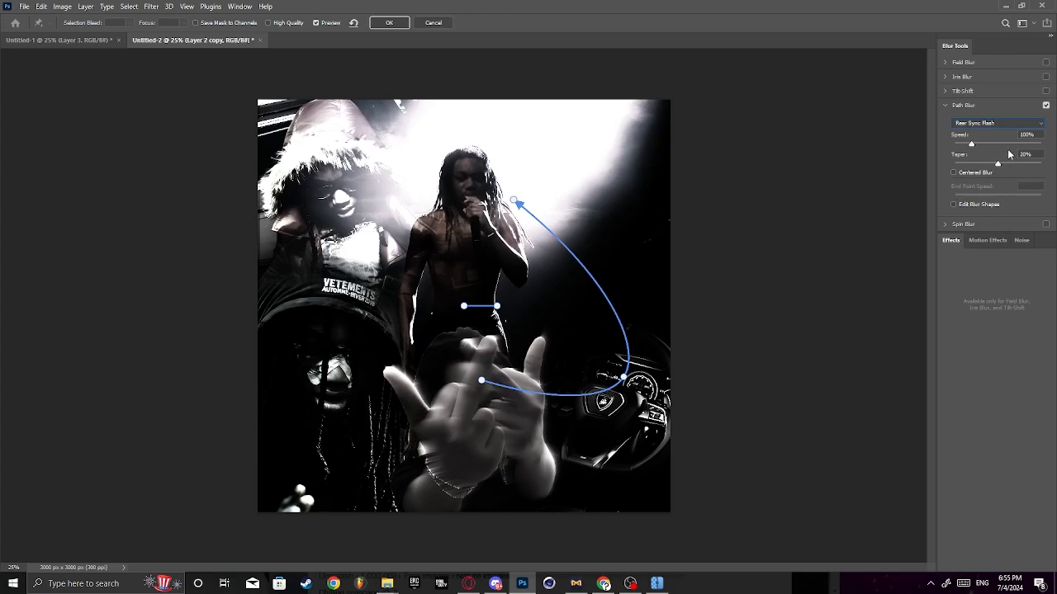
drag(1021, 145, 1039, 145)
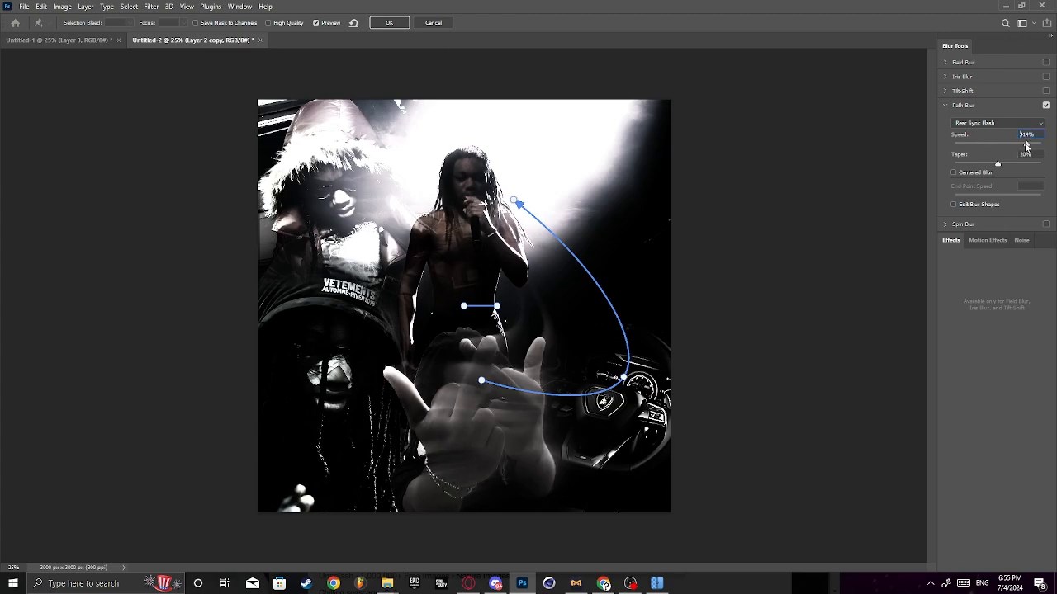
click(404, 22)
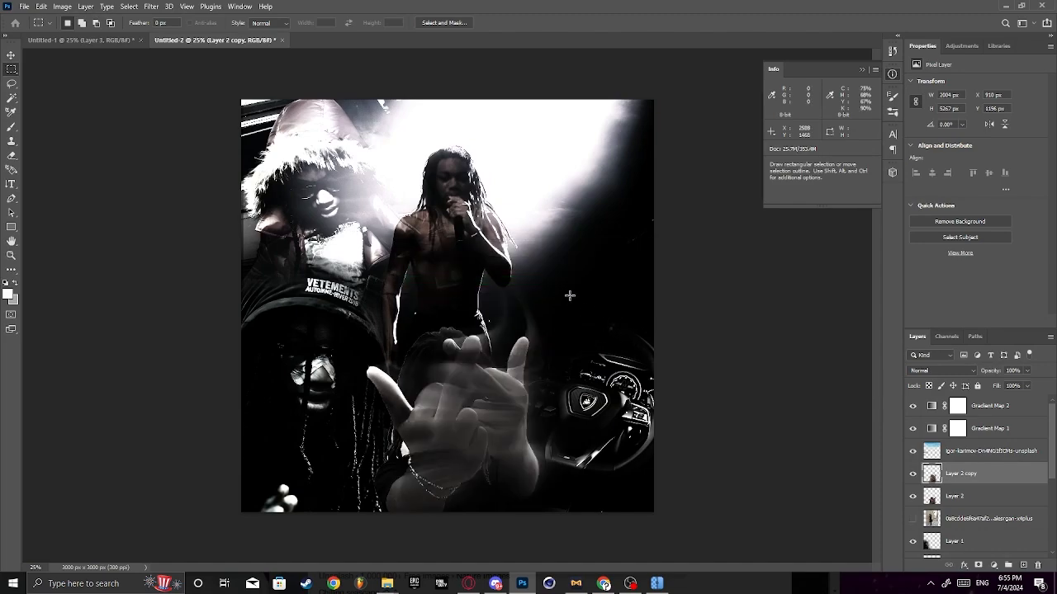
- Fade the hands on the original Layer 2 beneath the blurred copy with the large soft Eraser
key(e)
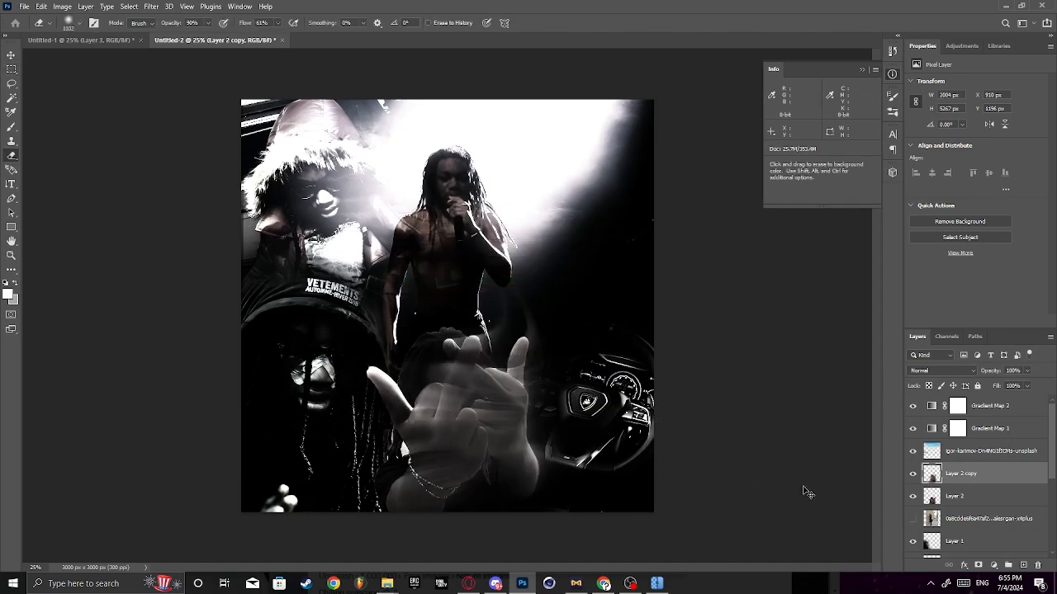
click(957, 496)
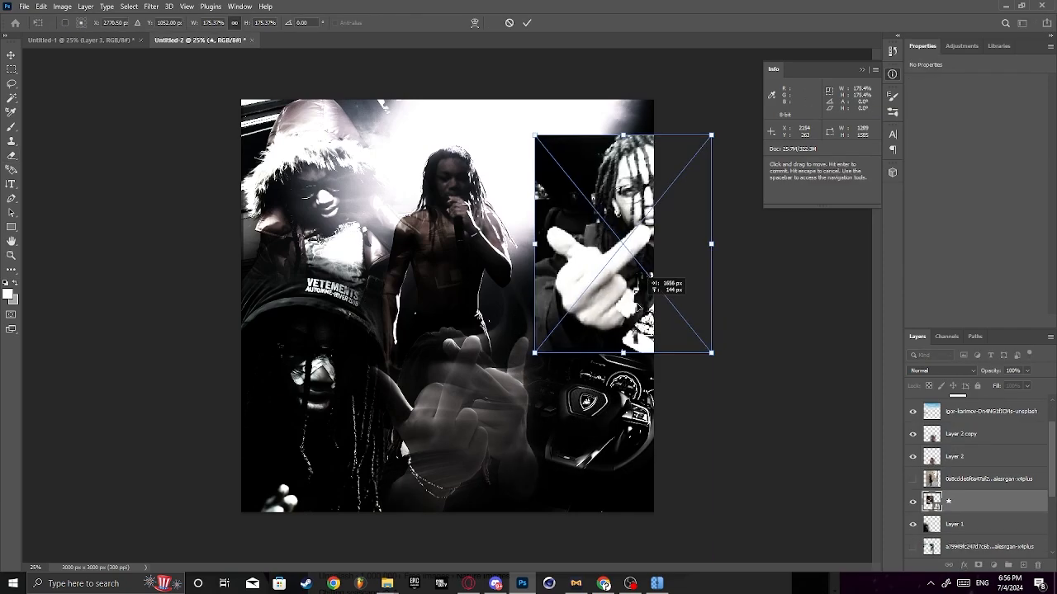
- Try the close-up hand-gesture photo enlarged across most of the canvas, then hide its layer
drag(643, 290, 608, 287)
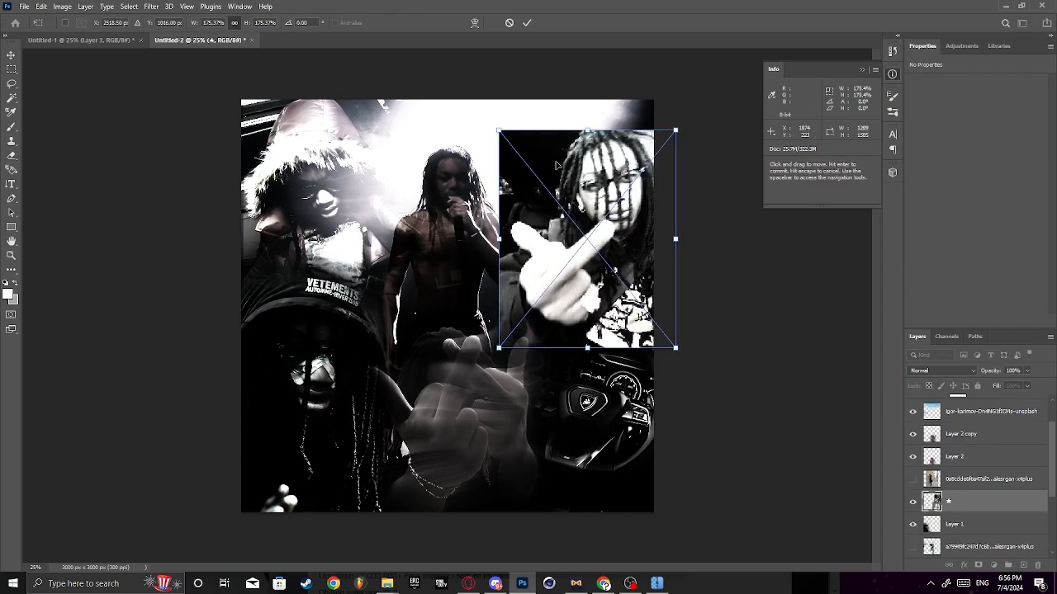
click(525, 23)
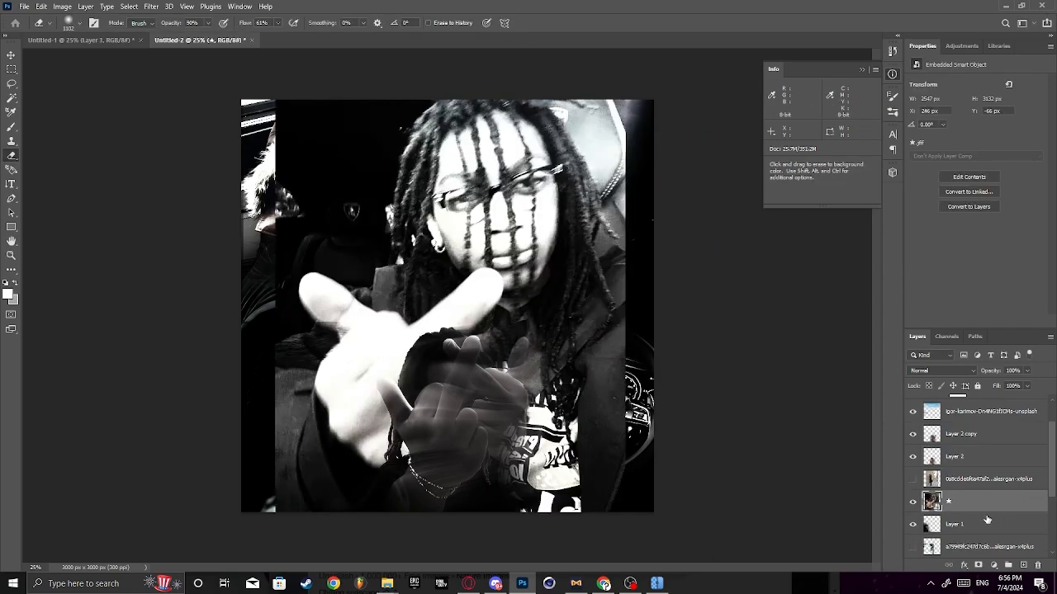
right_click(977, 508)
click(833, 430)
click(913, 505)
- Show the photo of the seated figure under a window and move its layer directly above Layer 2 copy
scroll(971, 507, down, 3)
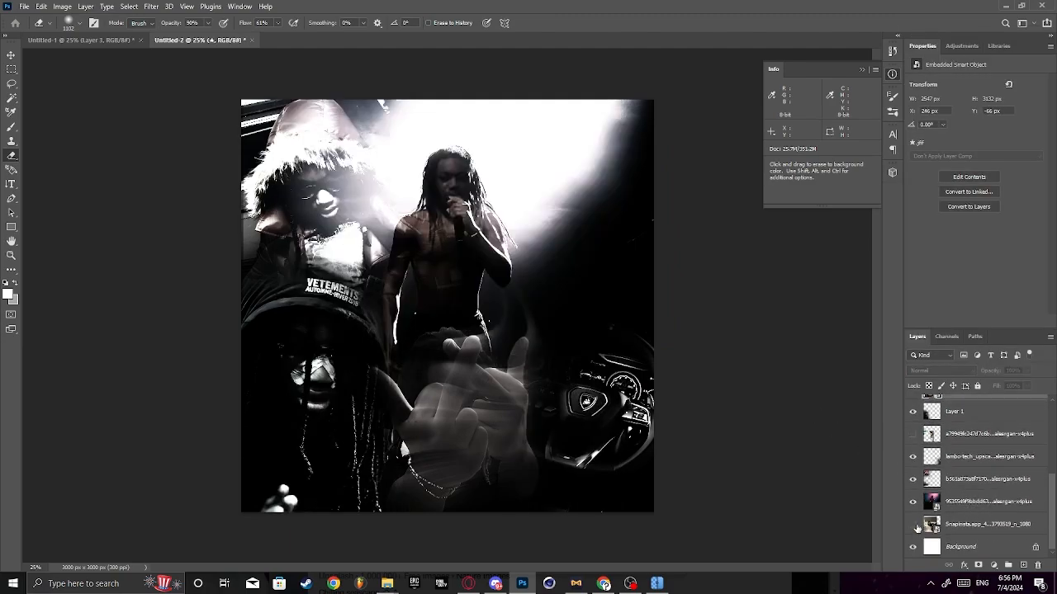
click(970, 525)
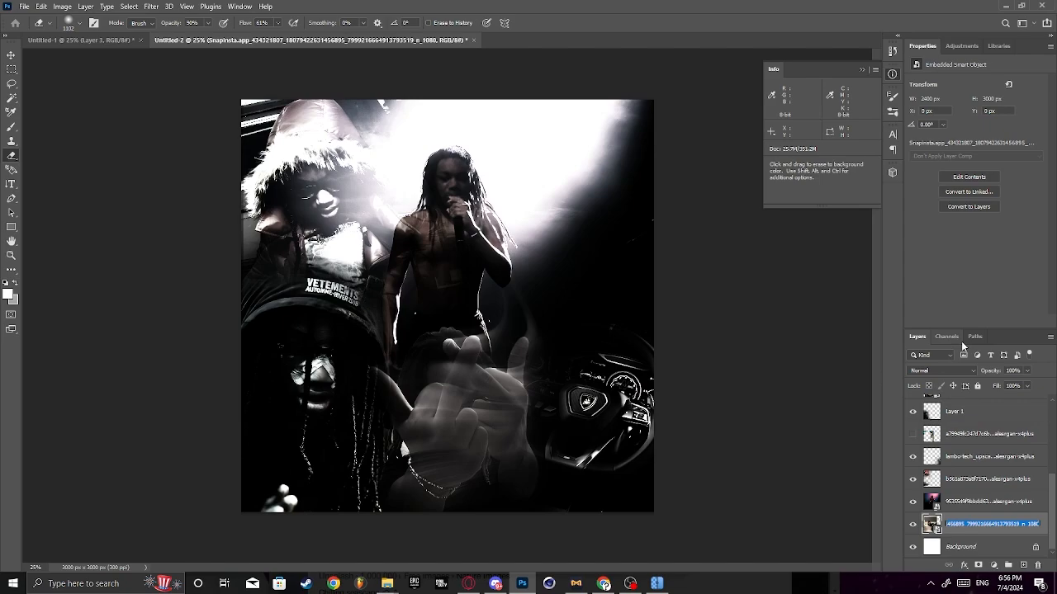
drag(991, 530, 957, 474)
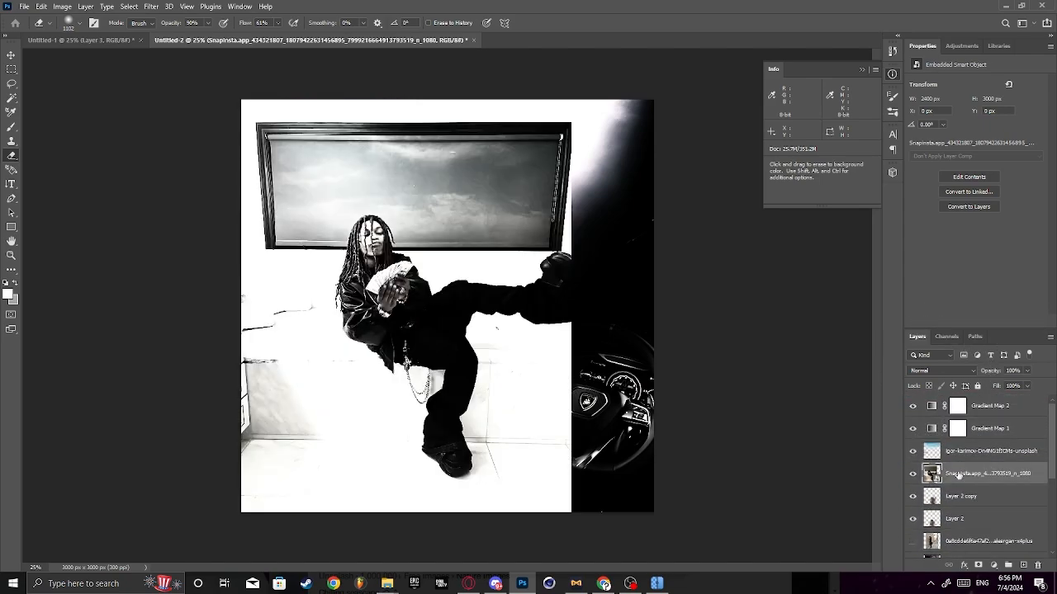
- Set the seated-figure photo's blend mode to Overlay and move it to X 1408 px, Y -364 px
key(m)
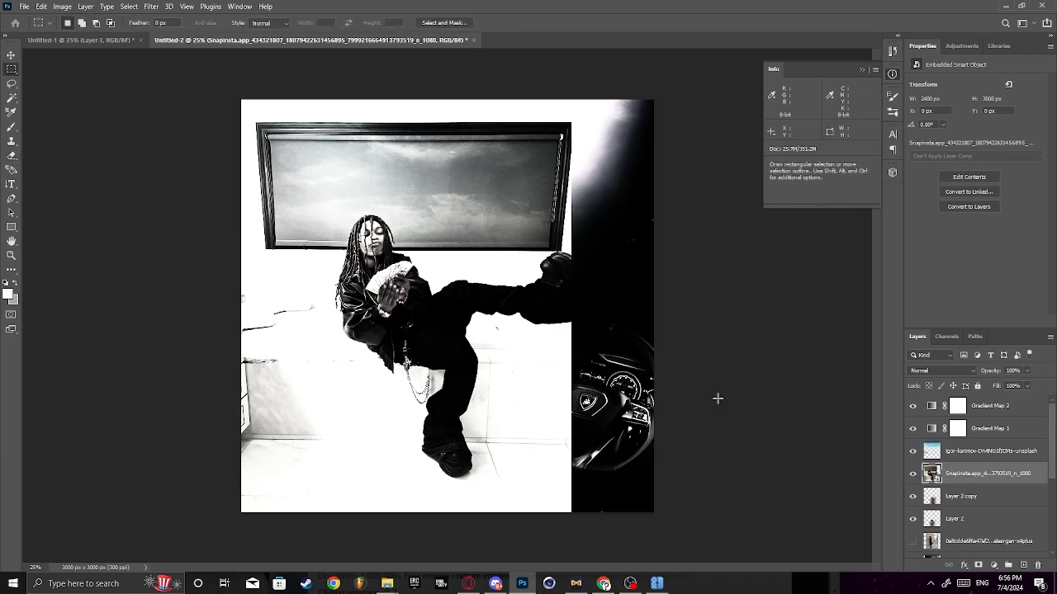
right_click(961, 473)
click(1008, 476)
click(936, 373)
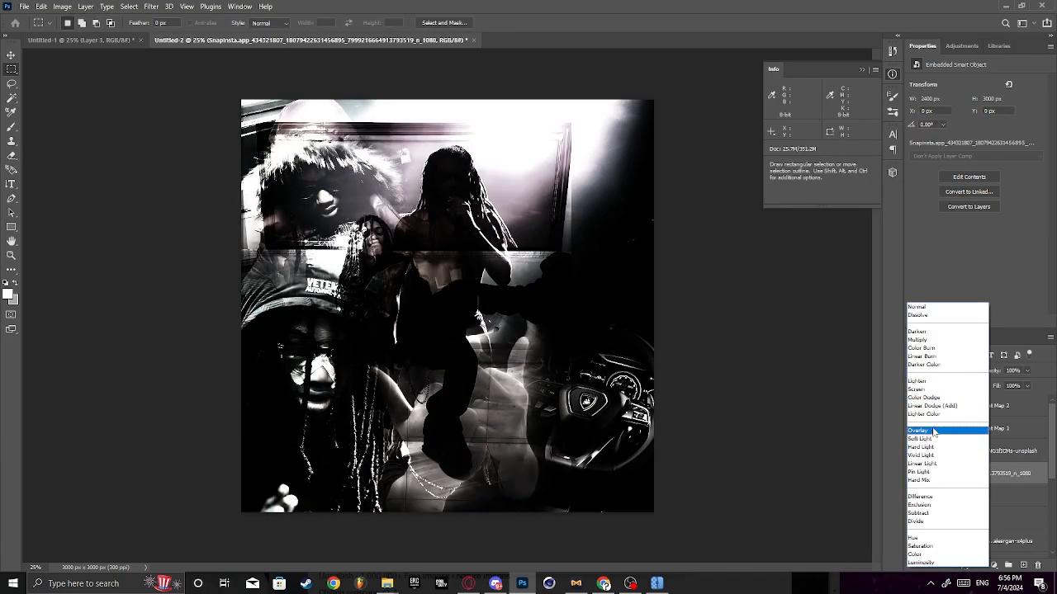
click(933, 431)
key(ctrl+t)
drag(462, 343, 655, 292)
click(527, 23)
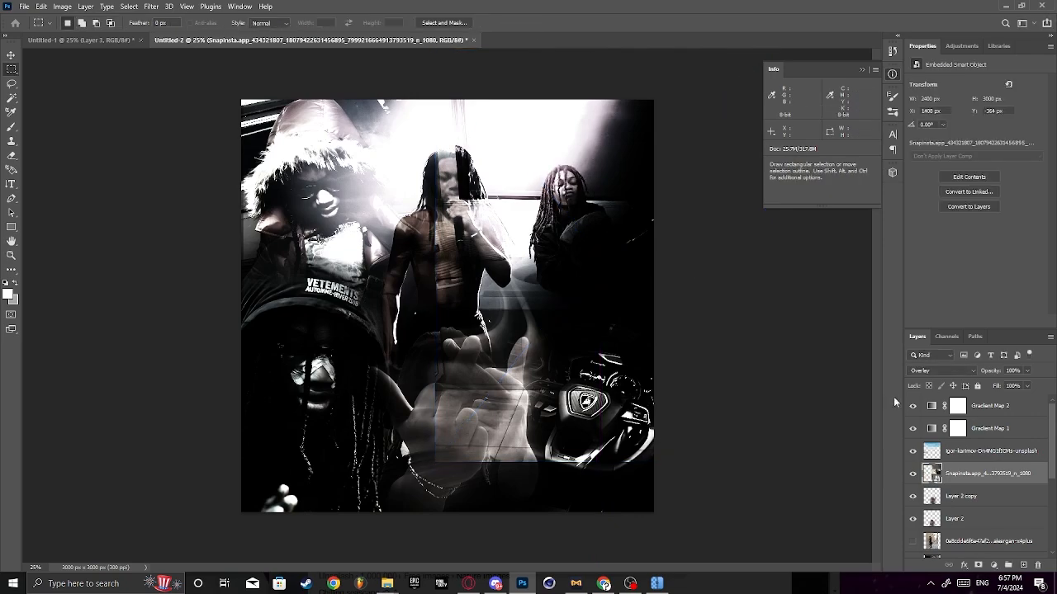
- Add a layer beneath the seated-figure photo and brush soft white, about 512 px wide at 26% opacity, behind the figure's dark jacket
click(958, 496)
click(1022, 565)
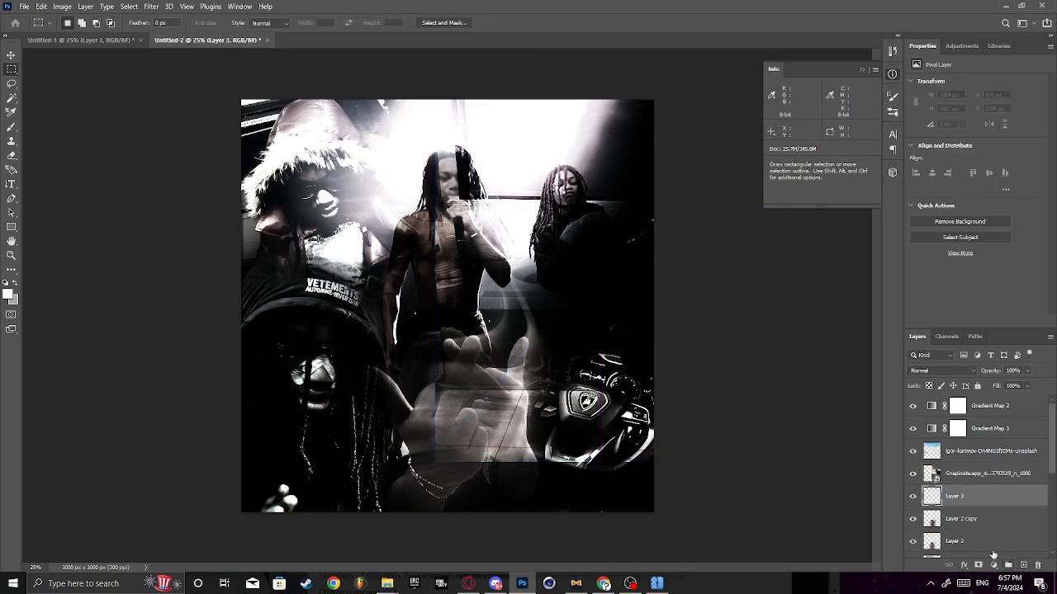
key(b)
click(80, 22)
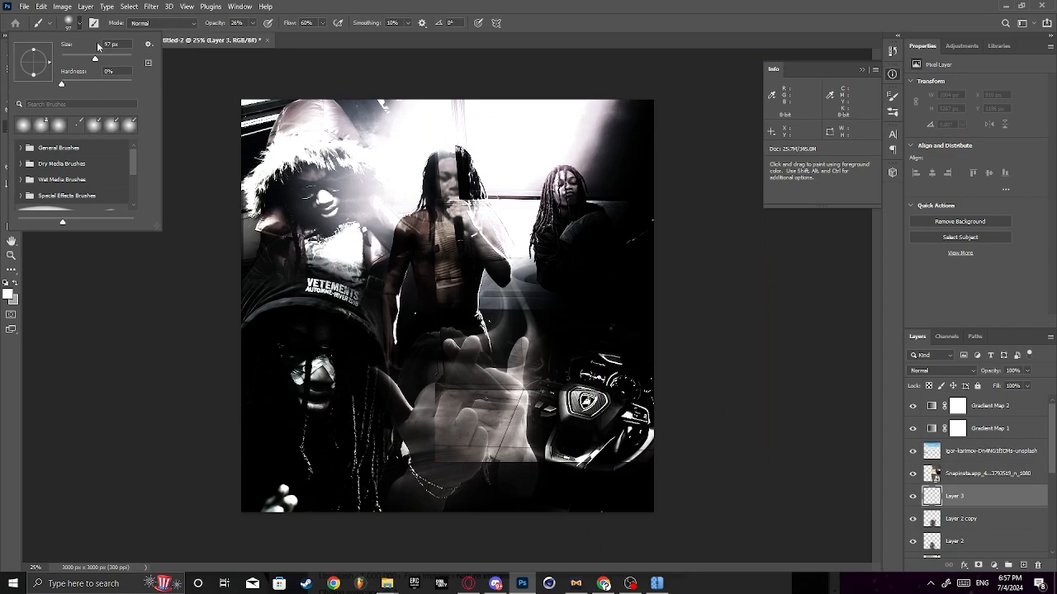
click(70, 20)
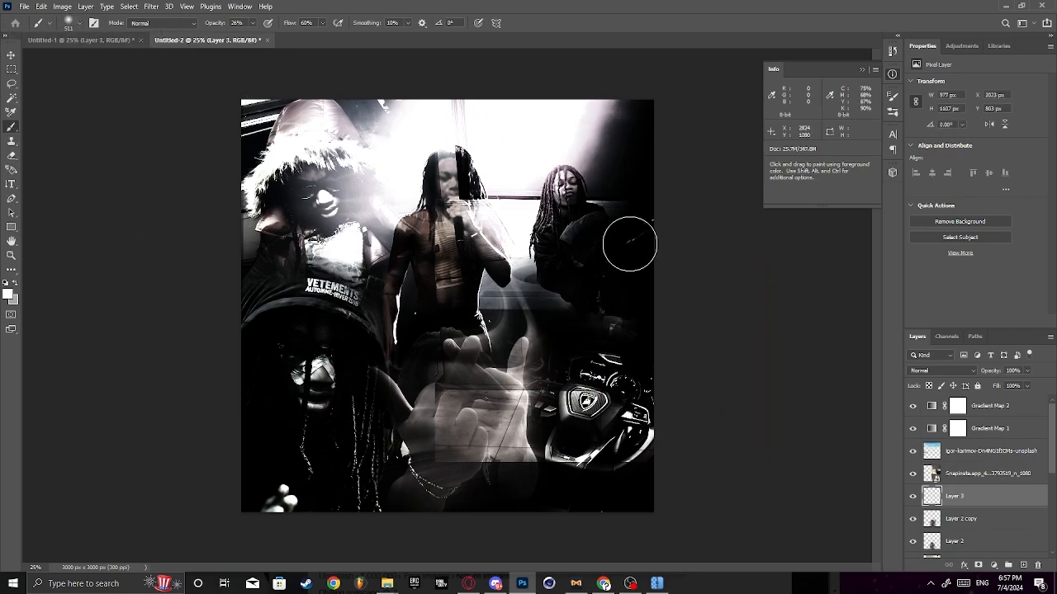
mouse_move(630, 244)
mouse_down()
mouse_move(561, 310)
mouse_move(539, 303)
mouse_move(603, 314)
mouse_move(565, 303)
mouse_move(554, 282)
mouse_move(643, 319)
mouse_move(588, 313)
mouse_move(559, 273)
mouse_move(614, 308)
mouse_up()
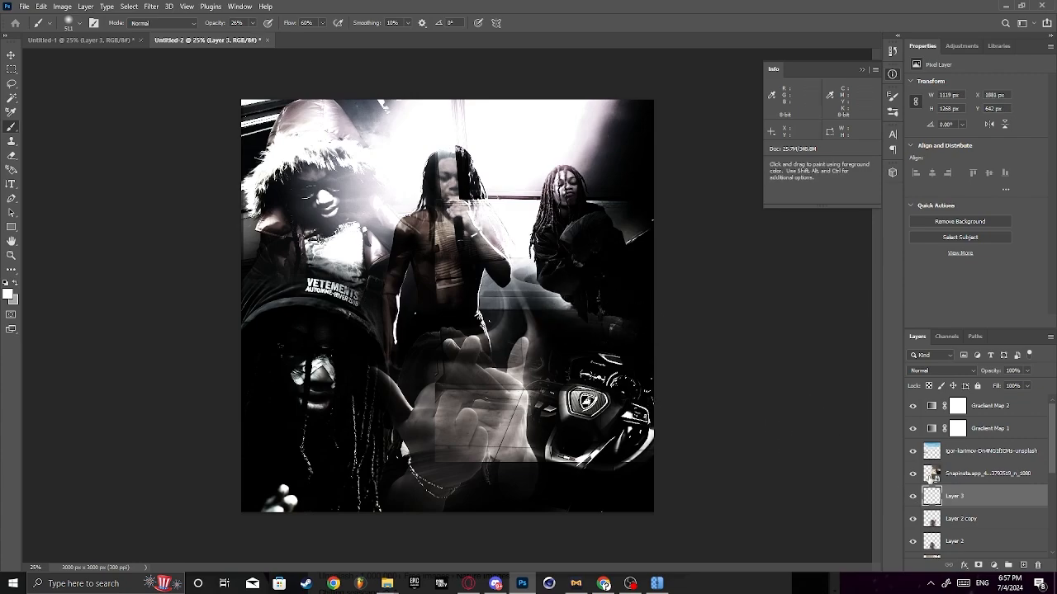
- Rasterize the seated-figure photo and erase its hard edges and the parts overlapping the performer, hands and steering wheel
click(976, 479)
key(e)
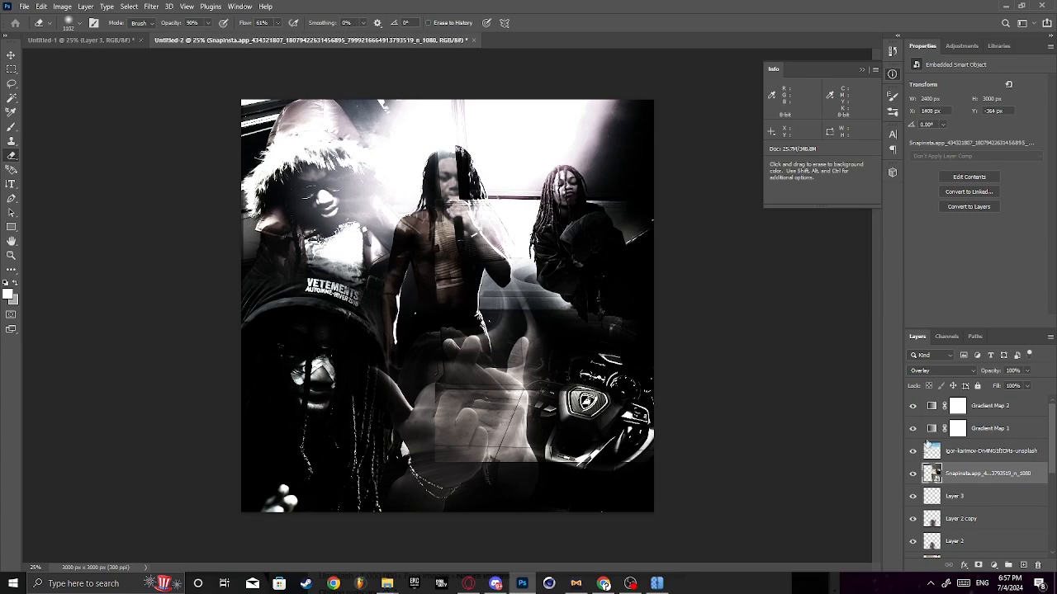
right_click(963, 483)
click(937, 205)
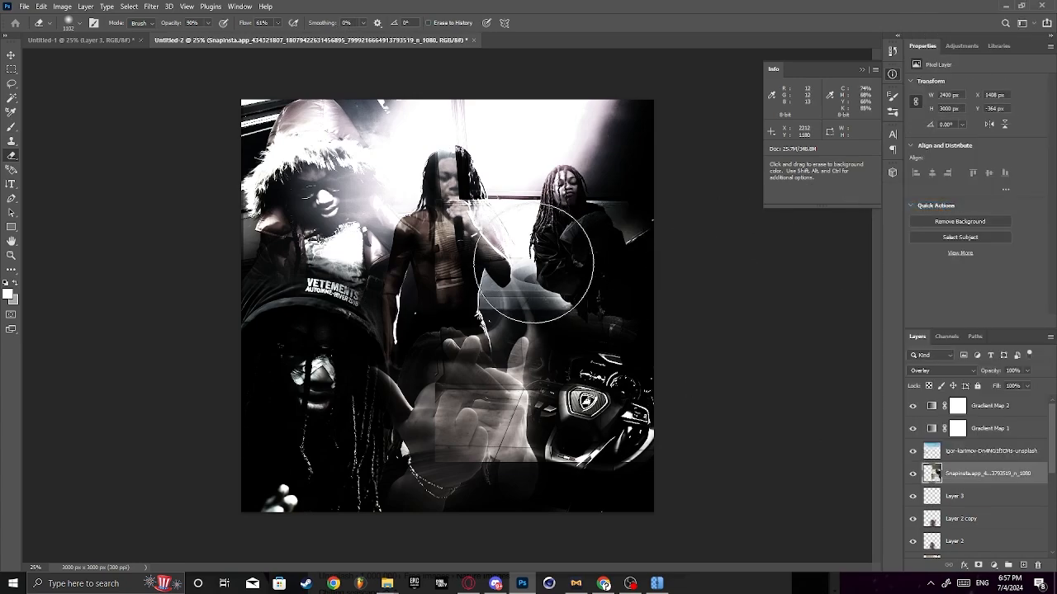
drag(480, 291, 507, 330)
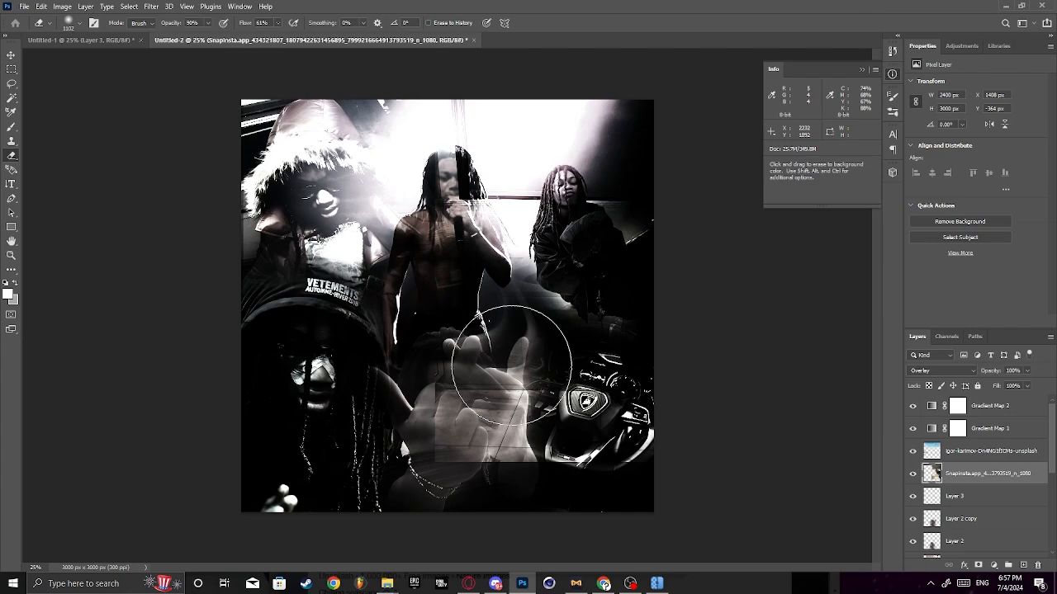
mouse_move(483, 389)
mouse_down()
mouse_move(455, 429)
mouse_move(570, 412)
mouse_move(408, 180)
mouse_move(465, 243)
mouse_move(450, 276)
mouse_move(578, 353)
mouse_move(529, 382)
mouse_move(600, 355)
mouse_move(667, 377)
mouse_up()
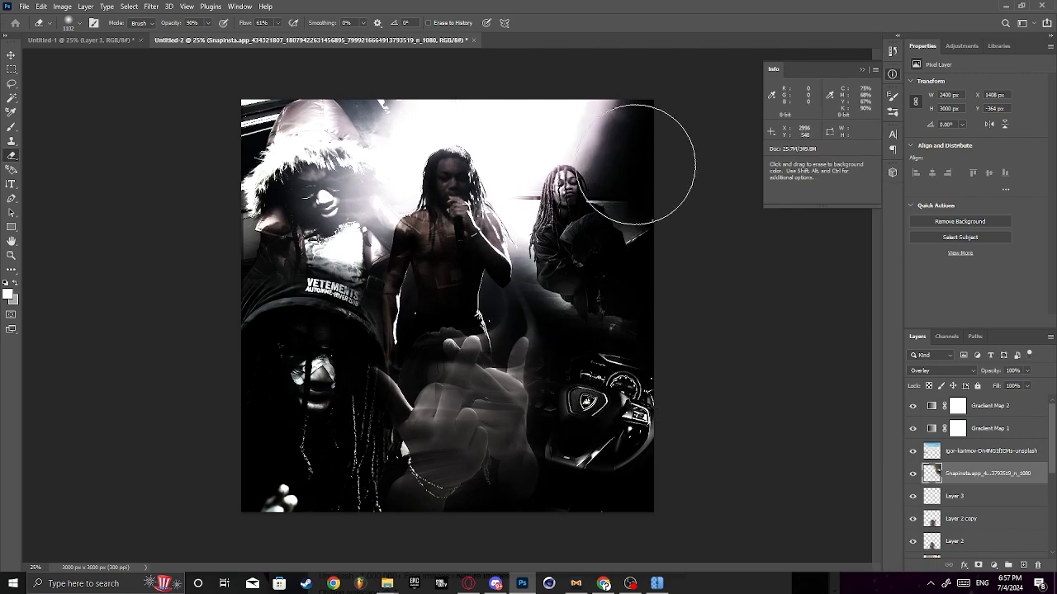
- Examine the layer stack and toggle the fur-hooded photo's visibility to check what it contributes to the collage
click(1018, 498)
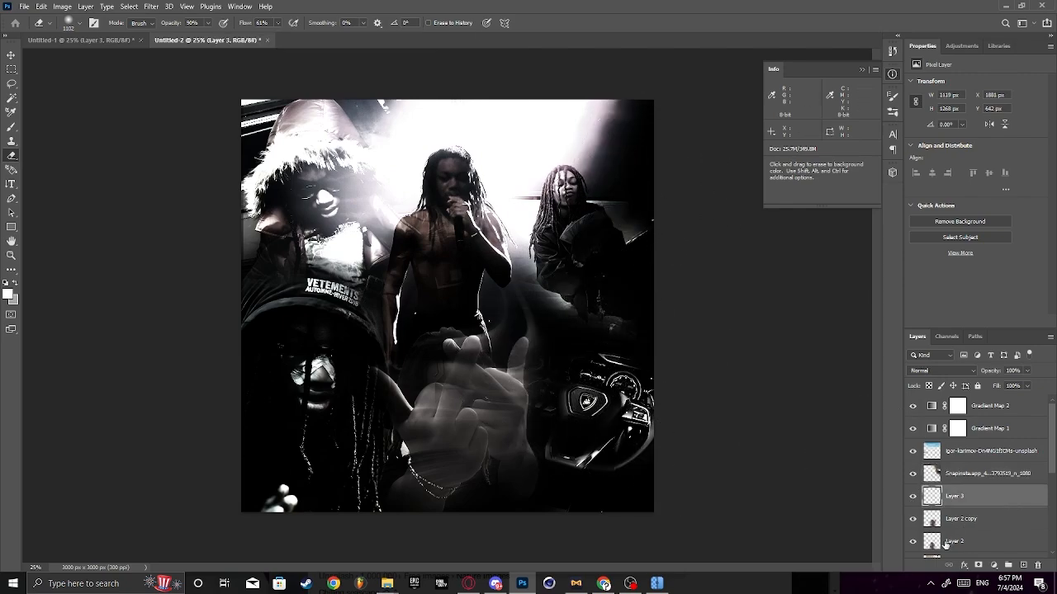
click(967, 482)
scroll(970, 511, down, 5)
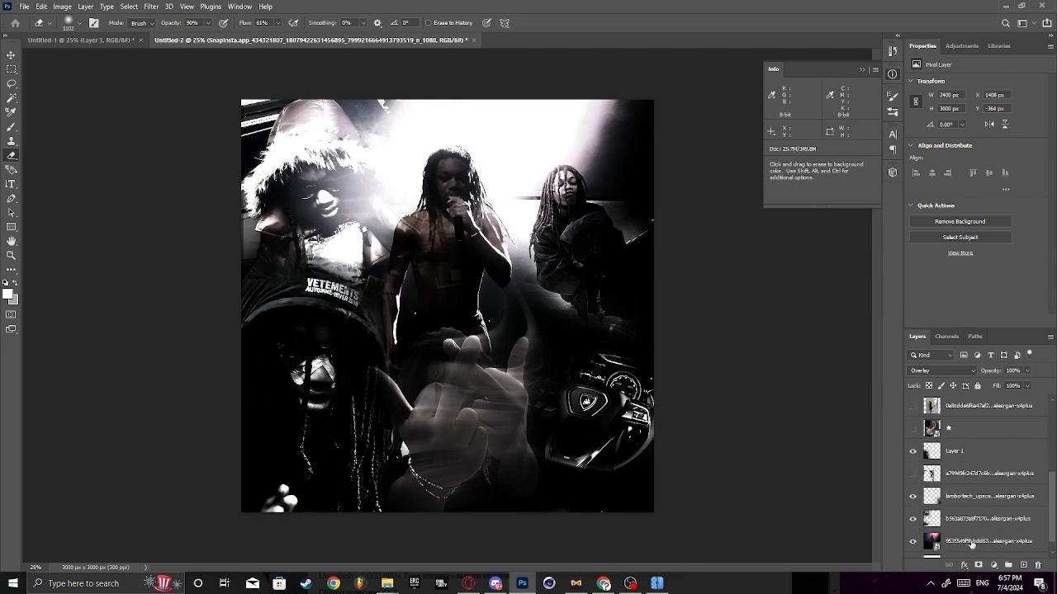
click(958, 502)
click(913, 502)
click(913, 501)
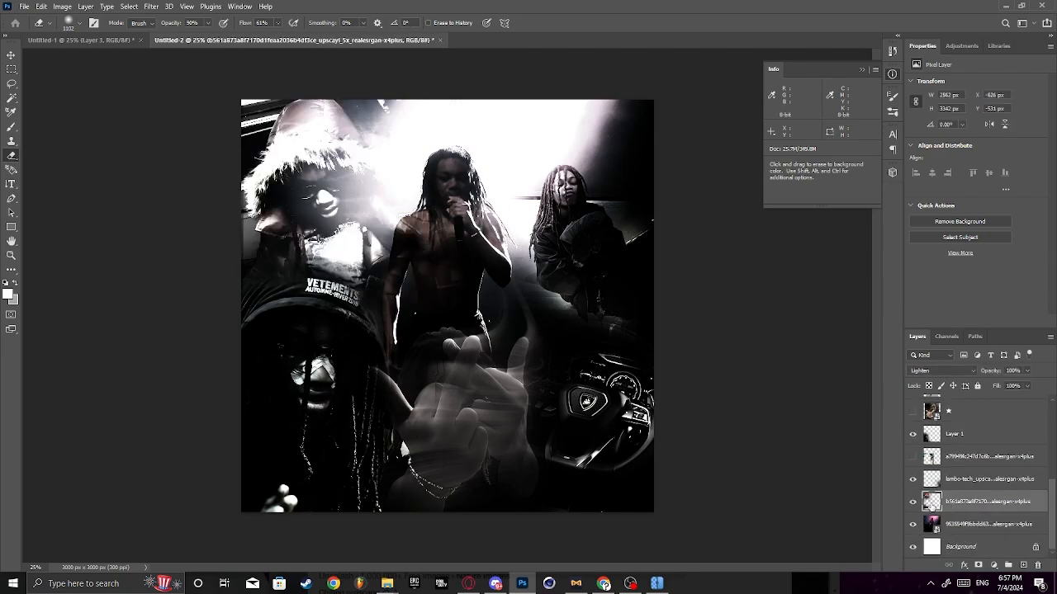
scroll(960, 512, up, 2)
scroll(960, 512, up, 3)
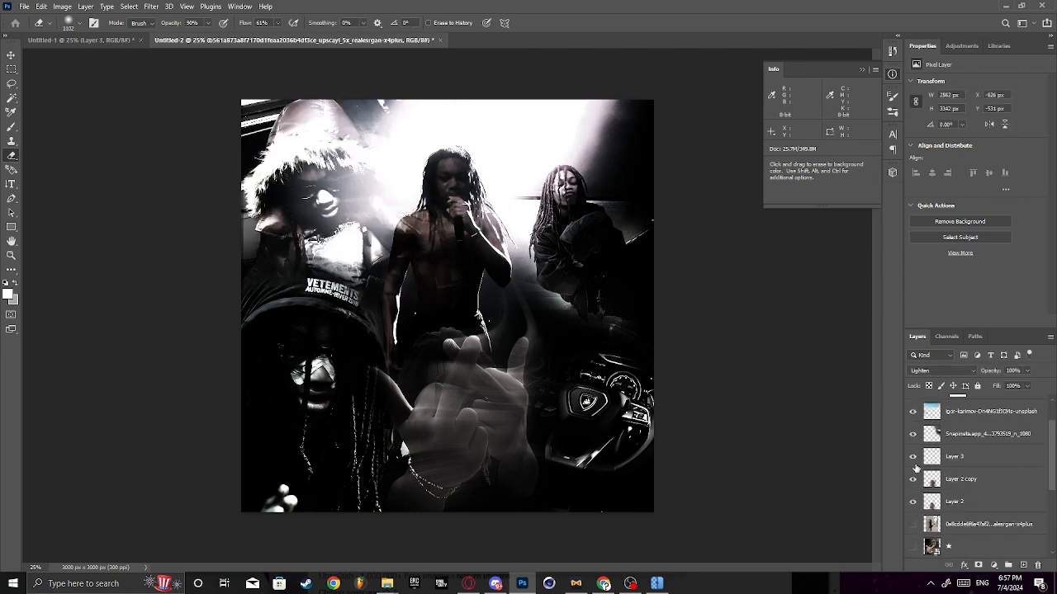
scroll(919, 458, down, 5)
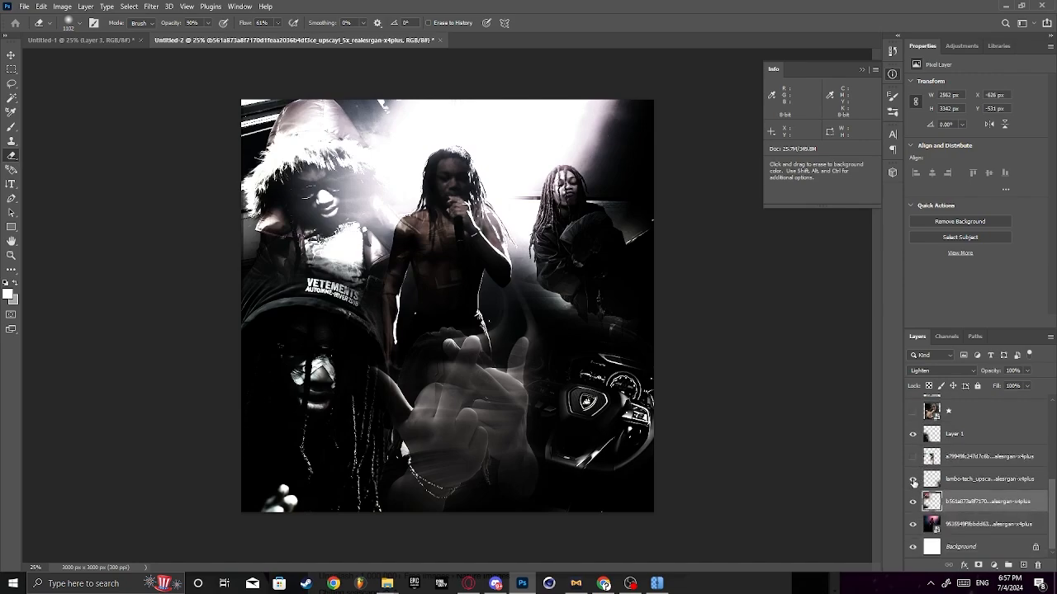
- Duplicate the steering-wheel layer and move the copy down and to the right, to X 1727 px, Y 1196 px
right_click(974, 479)
click(941, 74)
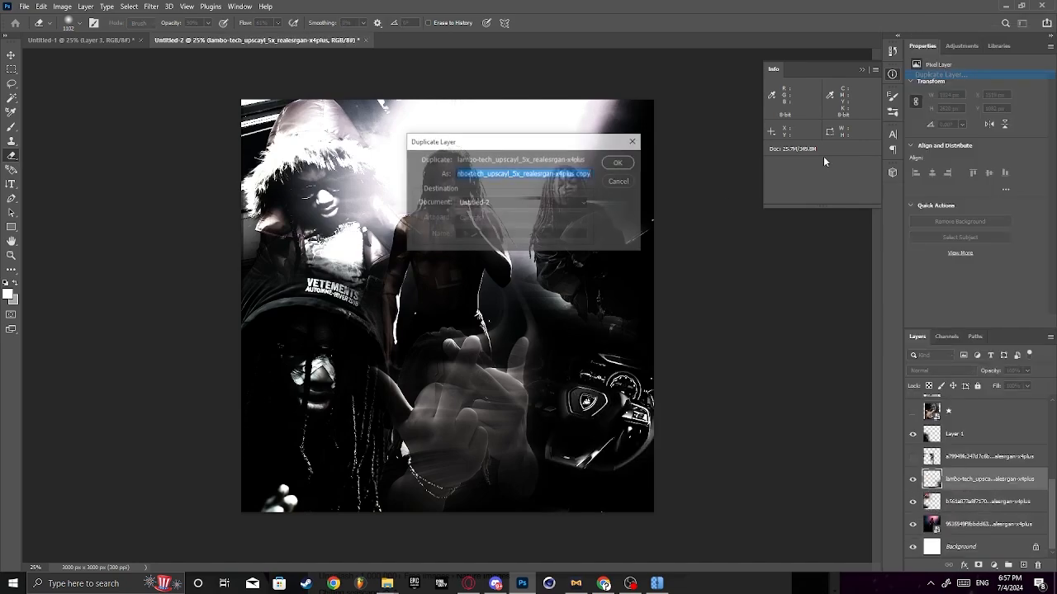
click(613, 163)
key(ctrl+t)
drag(604, 372, 633, 394)
click(544, 23)
key(e)
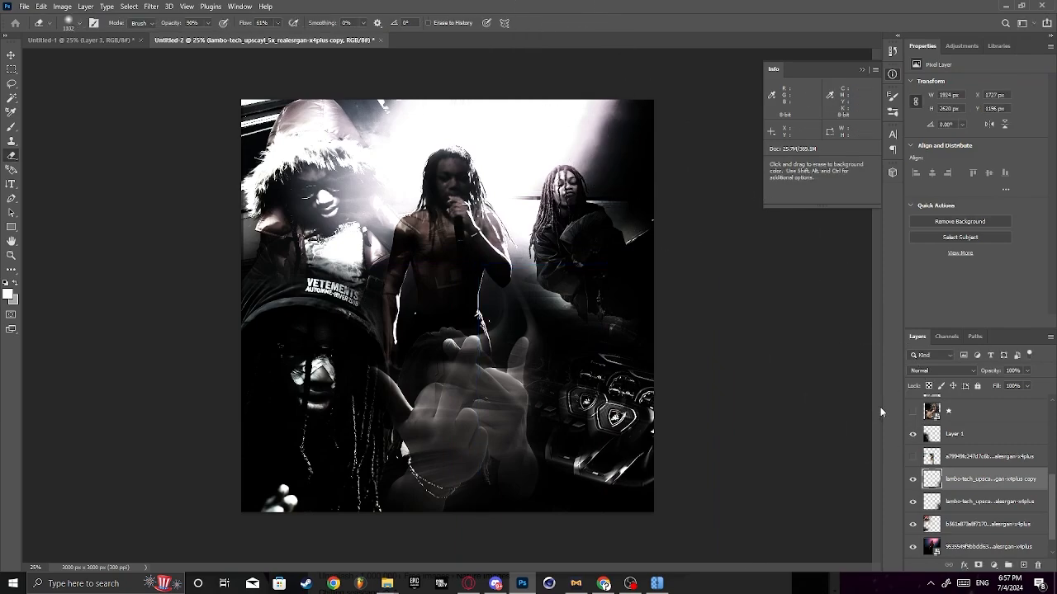
- Duplicate the steering-wheel copy and move the second copy to X 1591 px, Y 1140 px
right_click(960, 482)
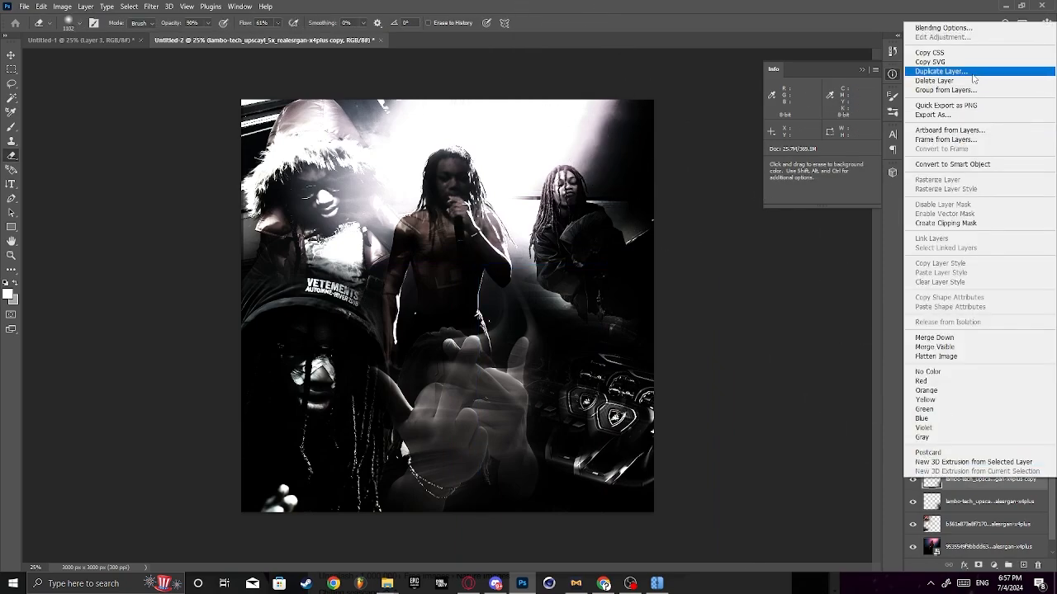
click(941, 72)
click(625, 165)
key(ctrl+t)
drag(615, 376, 596, 368)
key(Return)
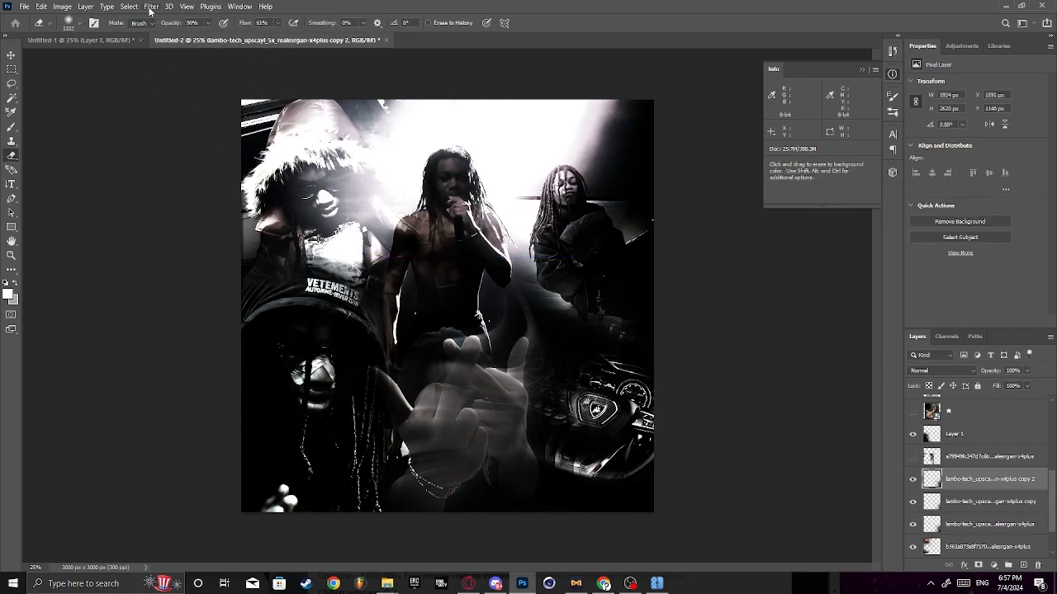
- Apply a Gaussian Blur with a 10 px radius to the second steering-wheel copy
click(151, 6)
mouse_move(183, 152)
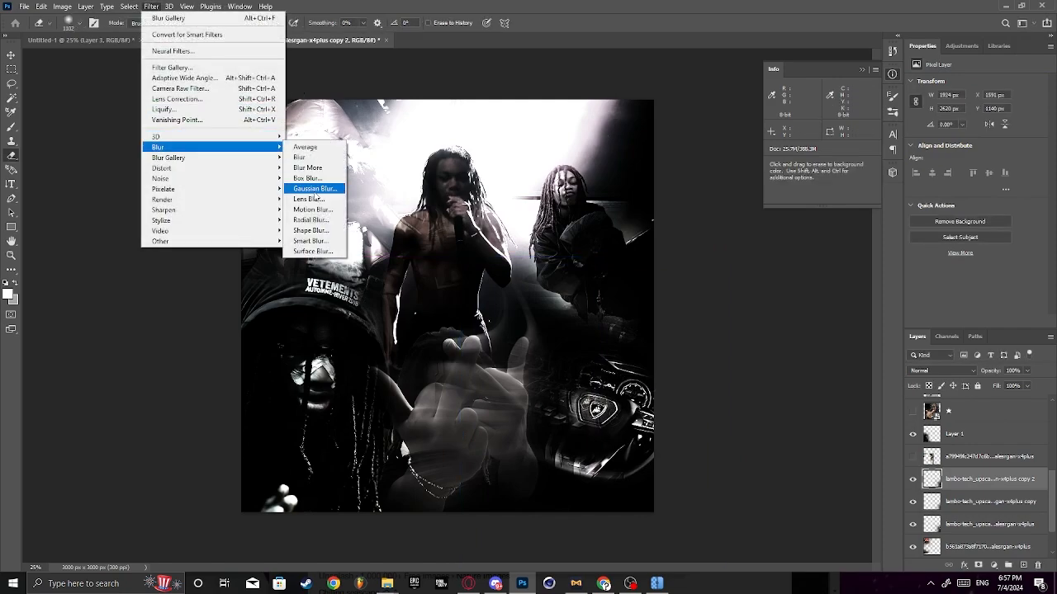
click(313, 188)
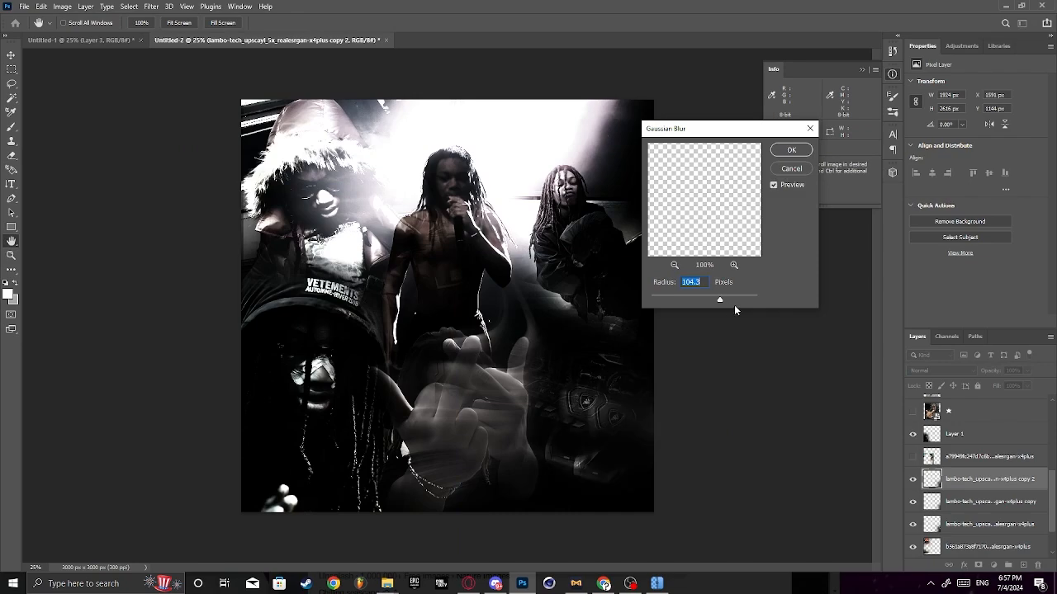
drag(717, 301, 712, 300)
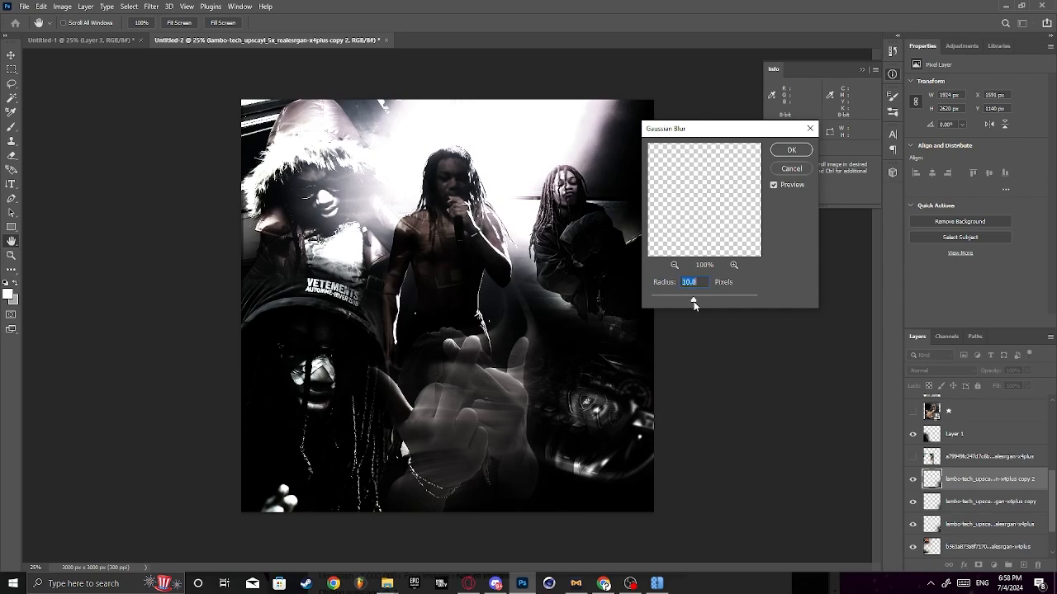
click(789, 150)
key(e)
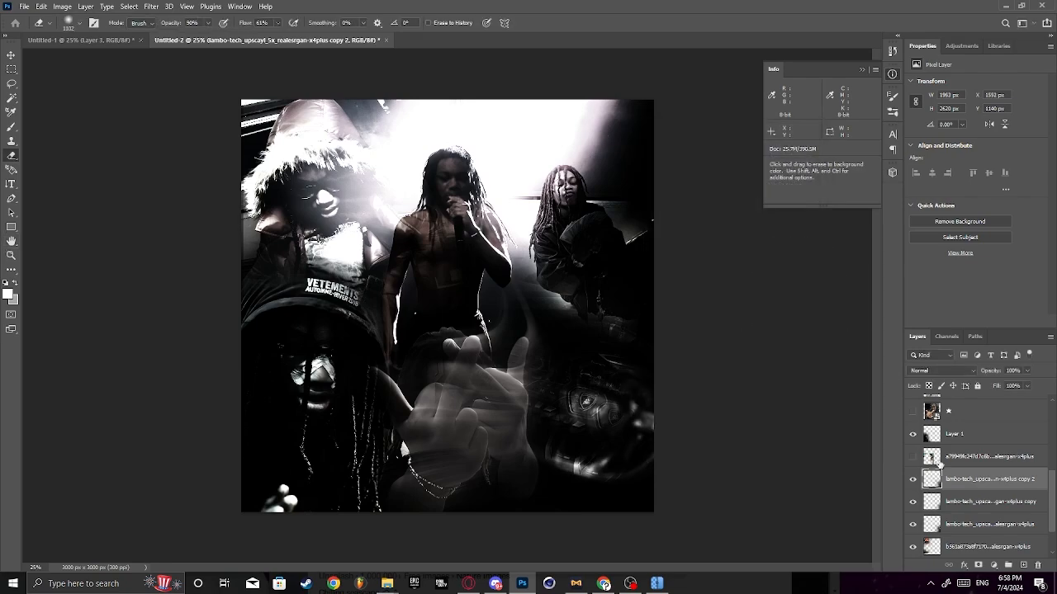
- Examine the layer stack and toggle the visibility of the hand-gesture layer to check what it contributes to the collage
scroll(996, 510, down, 2)
scroll(980, 464, up, 1)
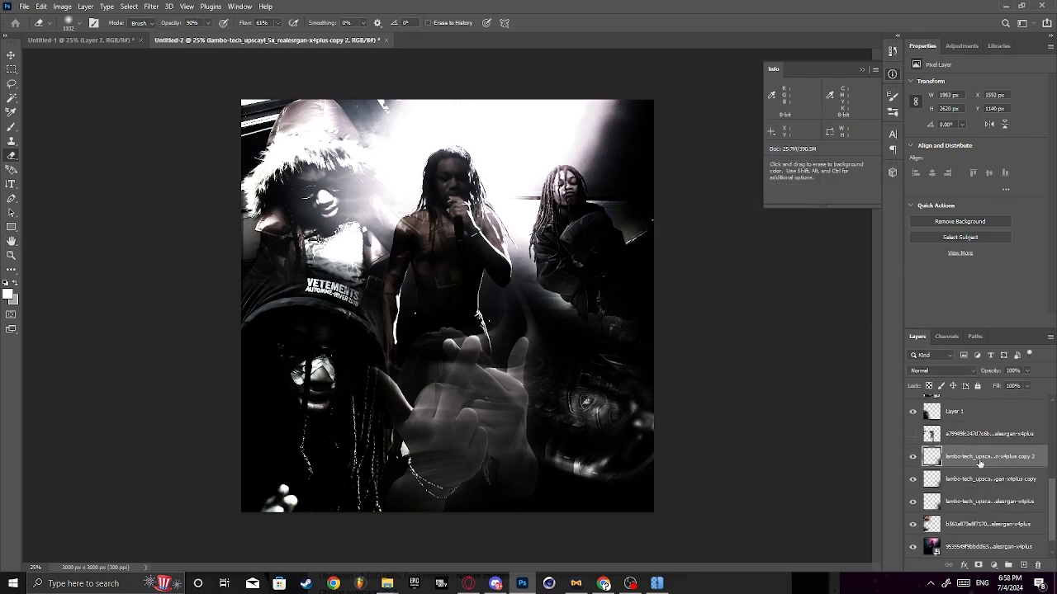
scroll(968, 439, up, 6)
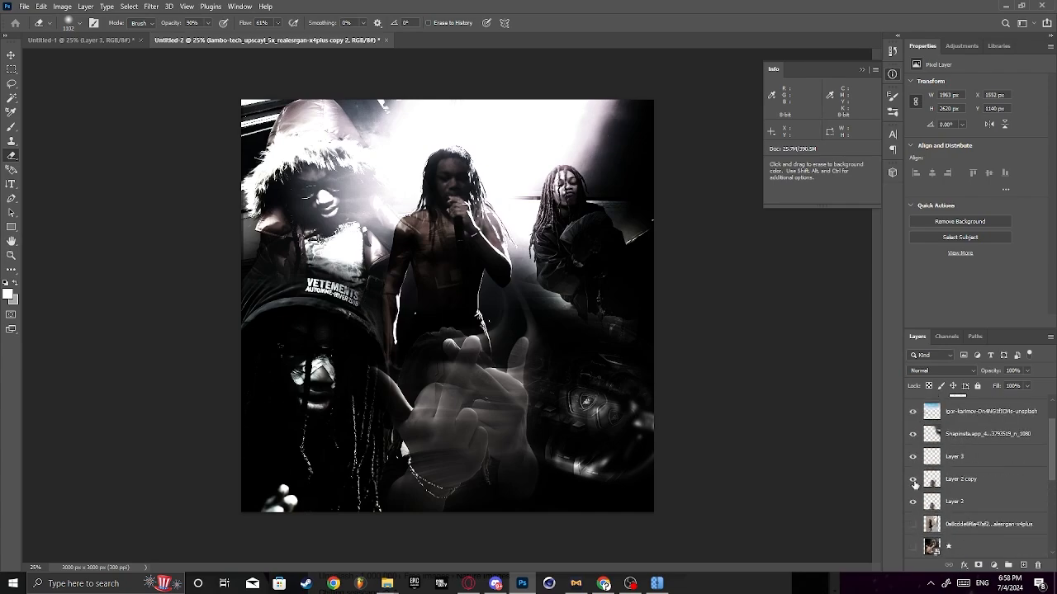
click(912, 500)
click(913, 501)
scroll(936, 489, down, 2)
click(912, 457)
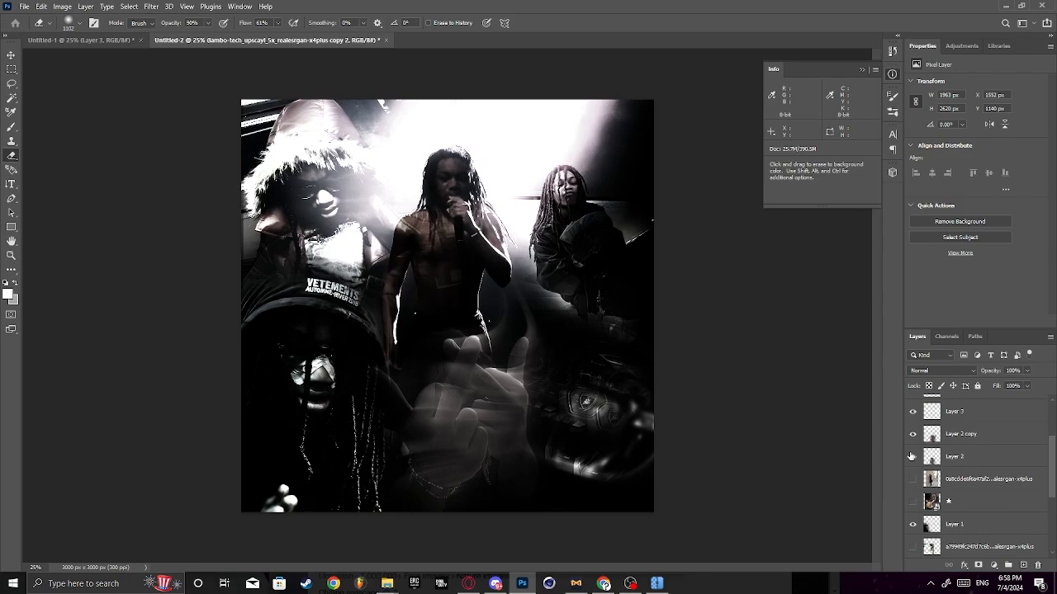
click(912, 457)
scroll(988, 501, down, 3)
scroll(988, 502, down, 3)
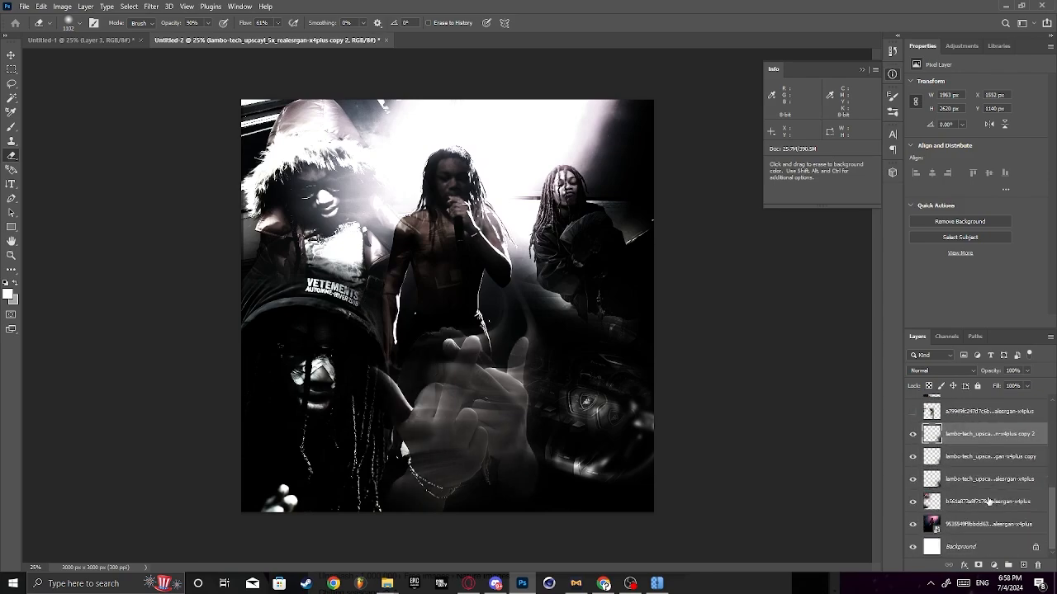
scroll(988, 501, up, 5)
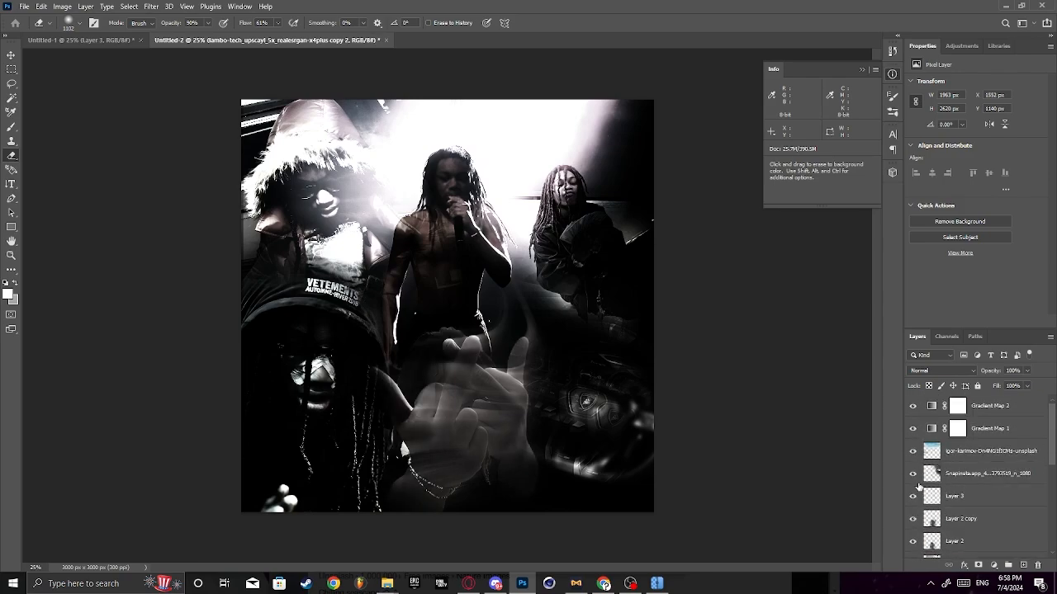
- Duplicate the seated-figure photo and move the Overlay copy up and to the left, to X 1296 px, Y -424 px
click(916, 483)
click(916, 483)
right_click(968, 479)
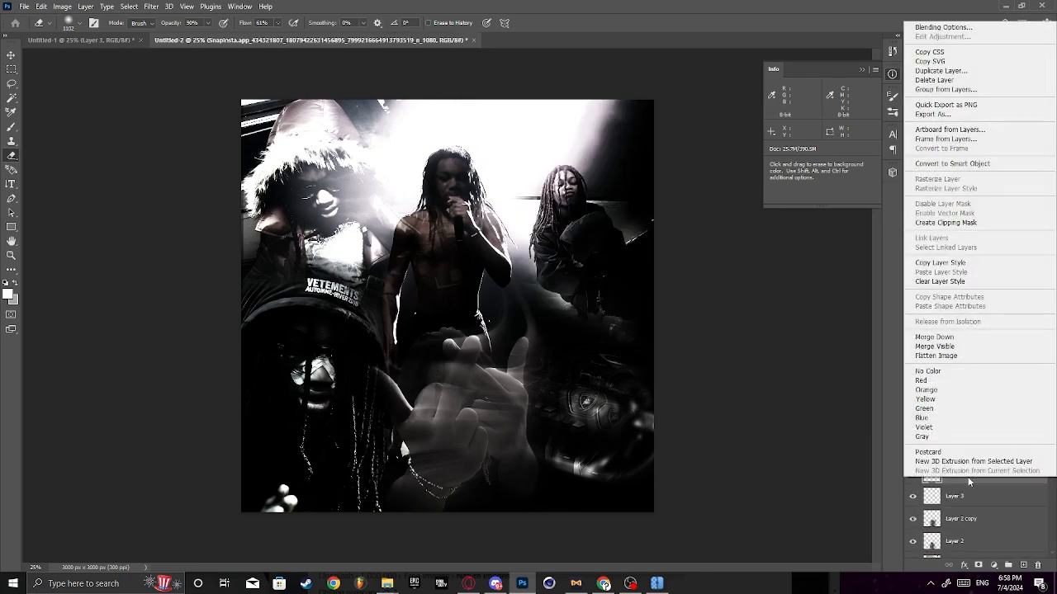
click(941, 71)
click(618, 163)
key(ctrl+t)
drag(590, 251, 574, 242)
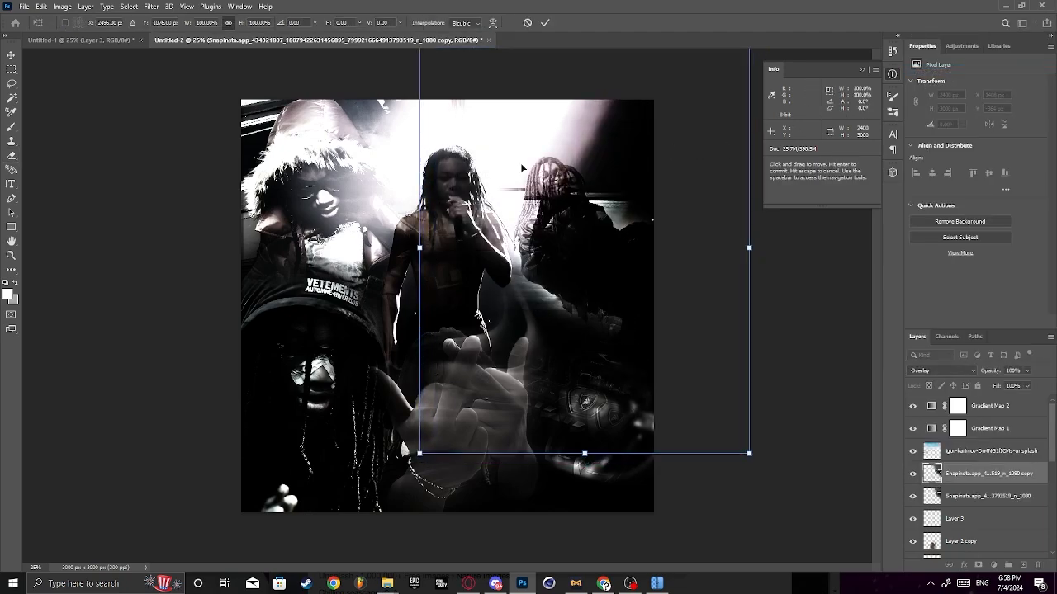
click(544, 22)
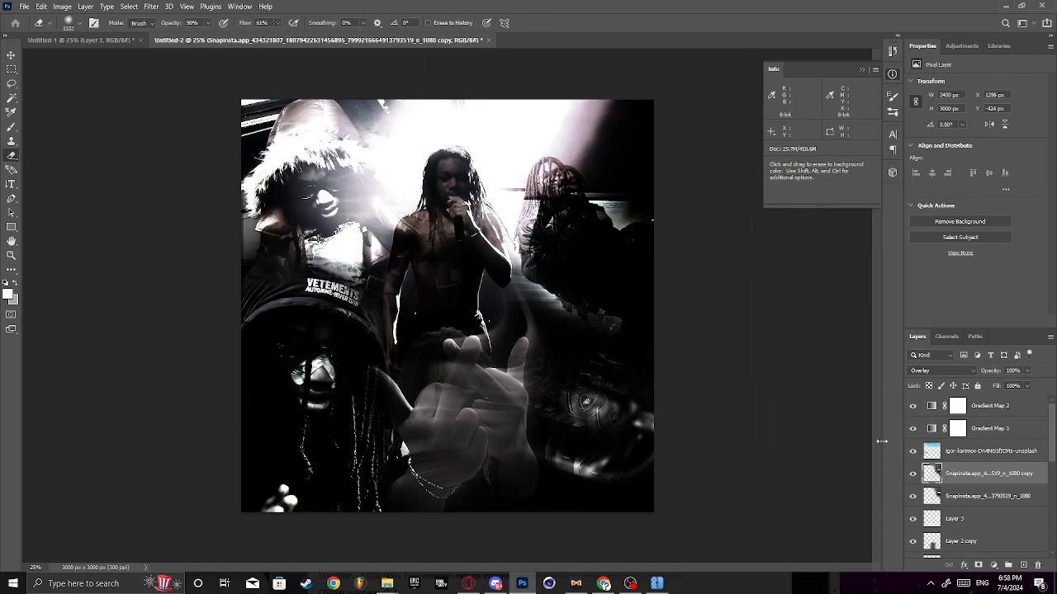
- Copy a 312 x 360 px area around the duplicated figure's head to a new Lighten layer at X 1984 px, Y 256 px
key(m)
drag(529, 151, 575, 200)
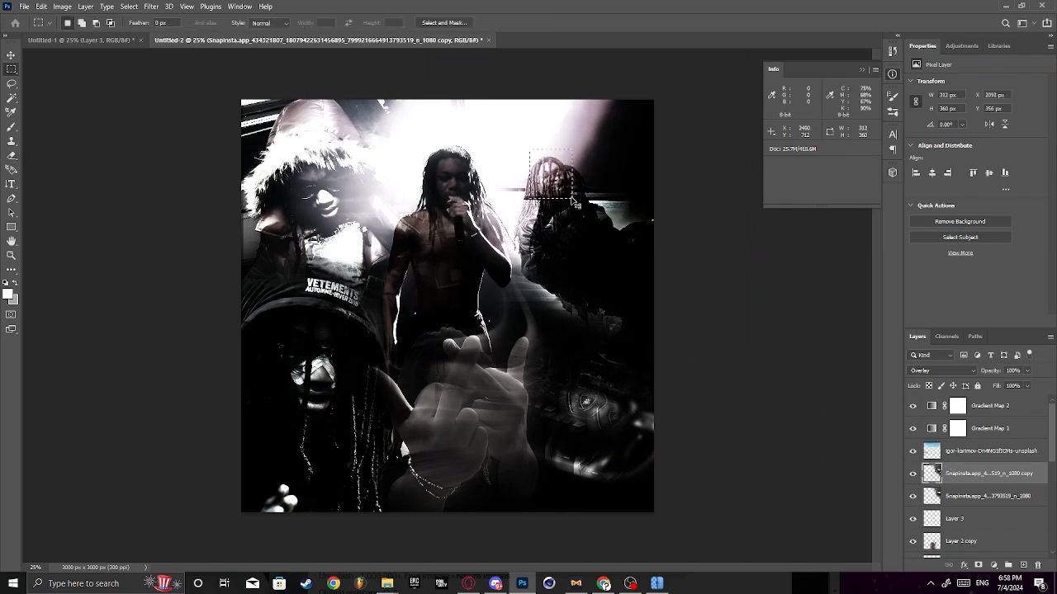
key(ctrl+j)
key(ctrl+t)
drag(530, 162, 515, 135)
key(Return)
click(928, 370)
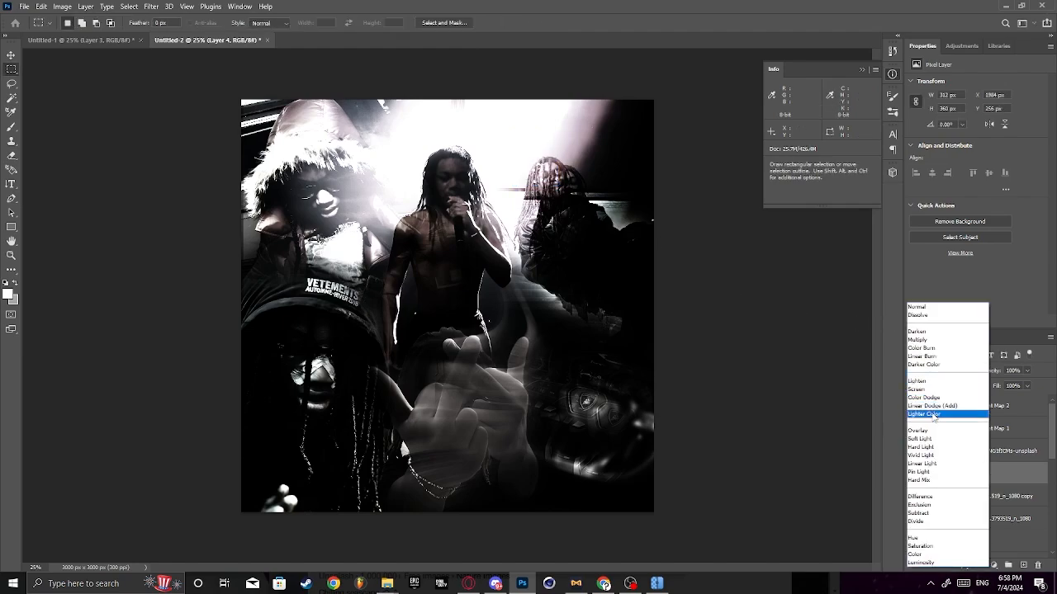
click(931, 382)
- Stroke the full canvas edge in black on a new layer beneath the gradient maps and Gaussian-blur it with a 447.3 px radius
mouse_move(241, 99)
mouse_down()
mouse_move(432, 281)
mouse_move(731, 500)
mouse_up()
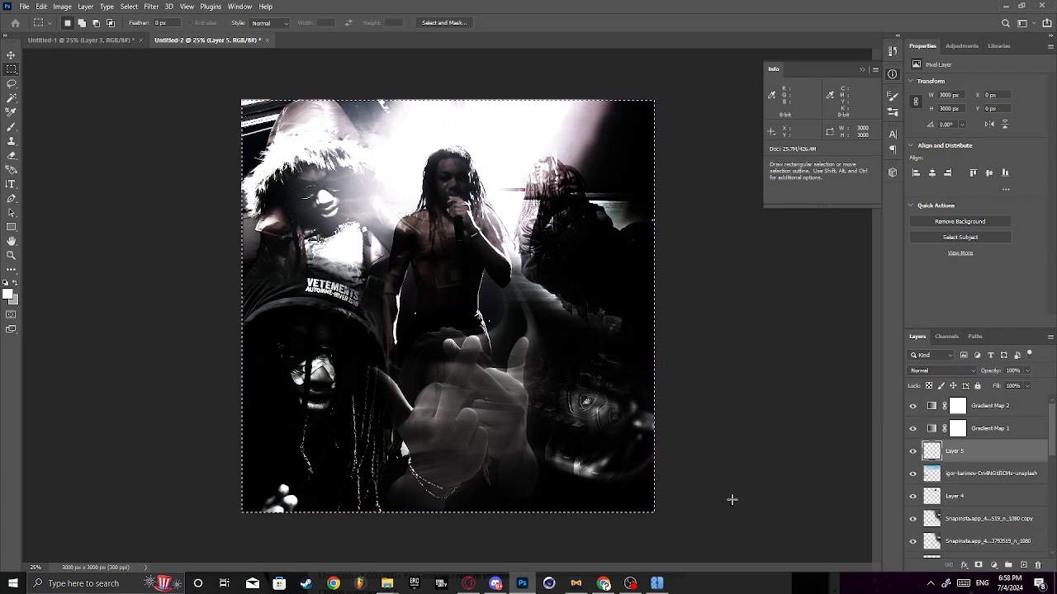
right_click(483, 346)
click(525, 493)
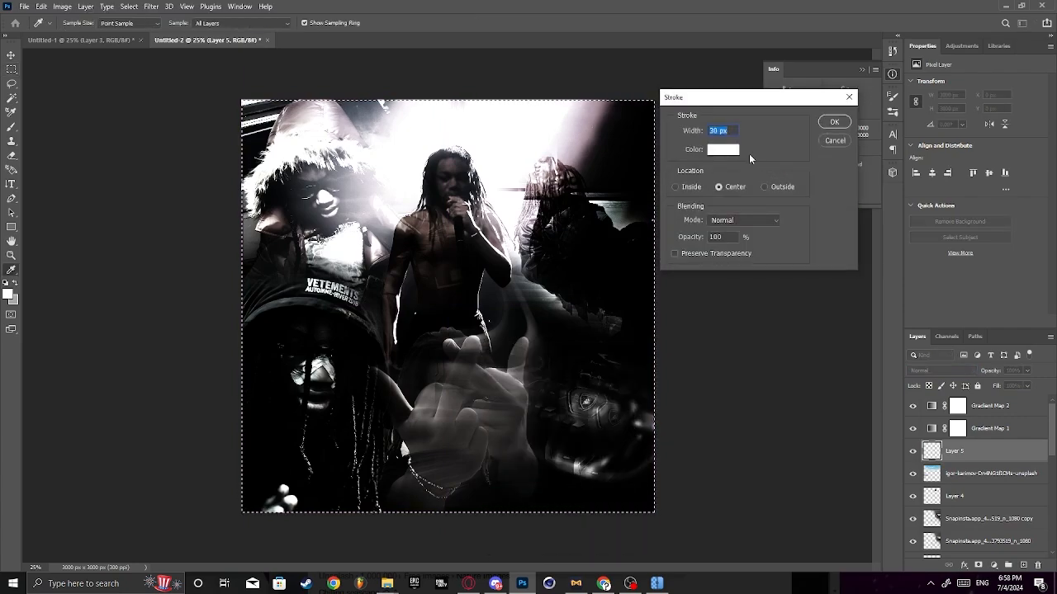
text(4)
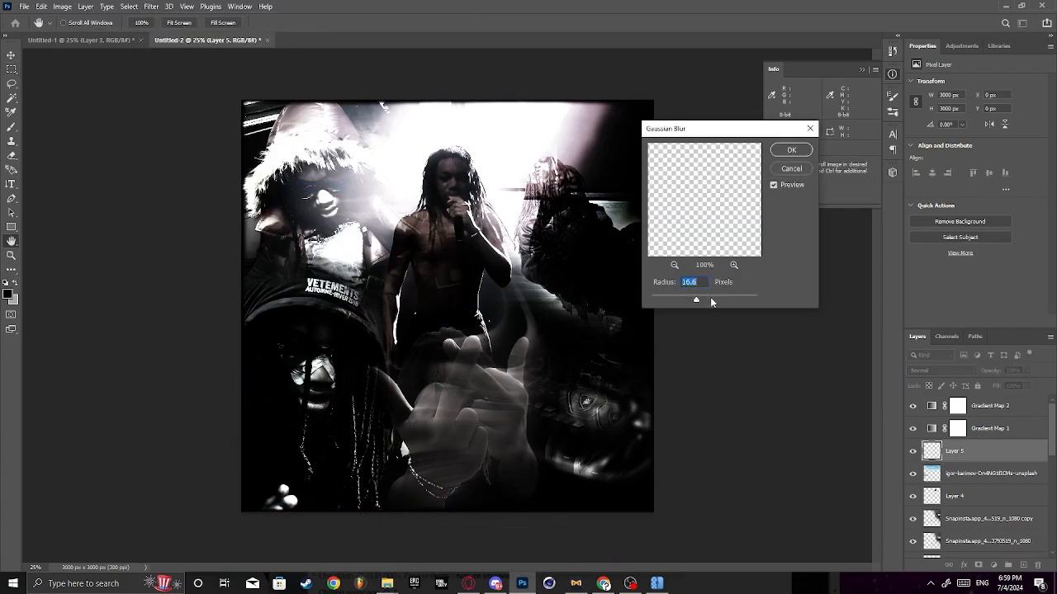
drag(709, 297, 744, 301)
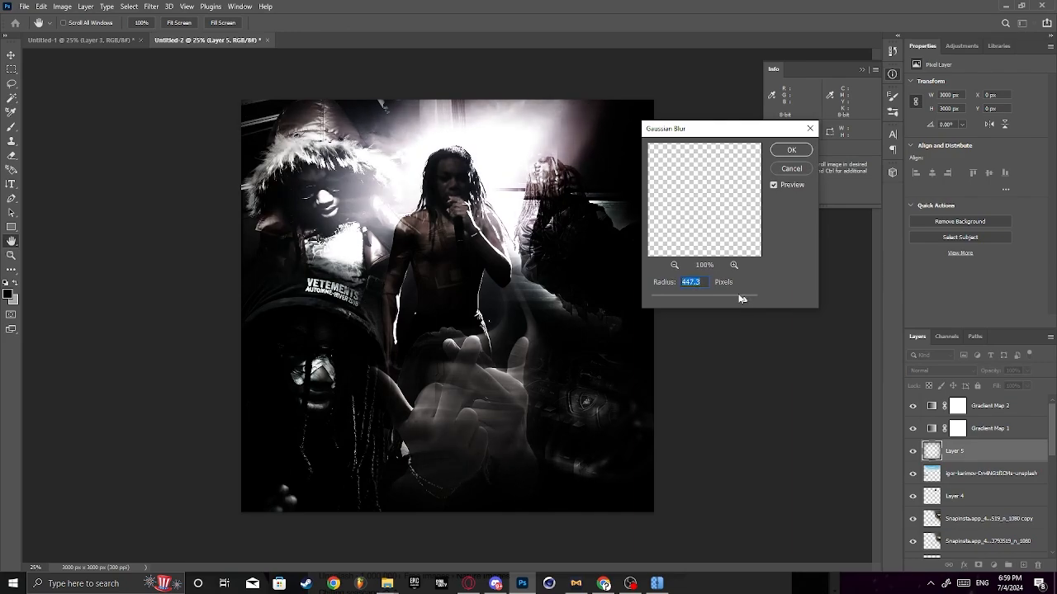
click(791, 149)
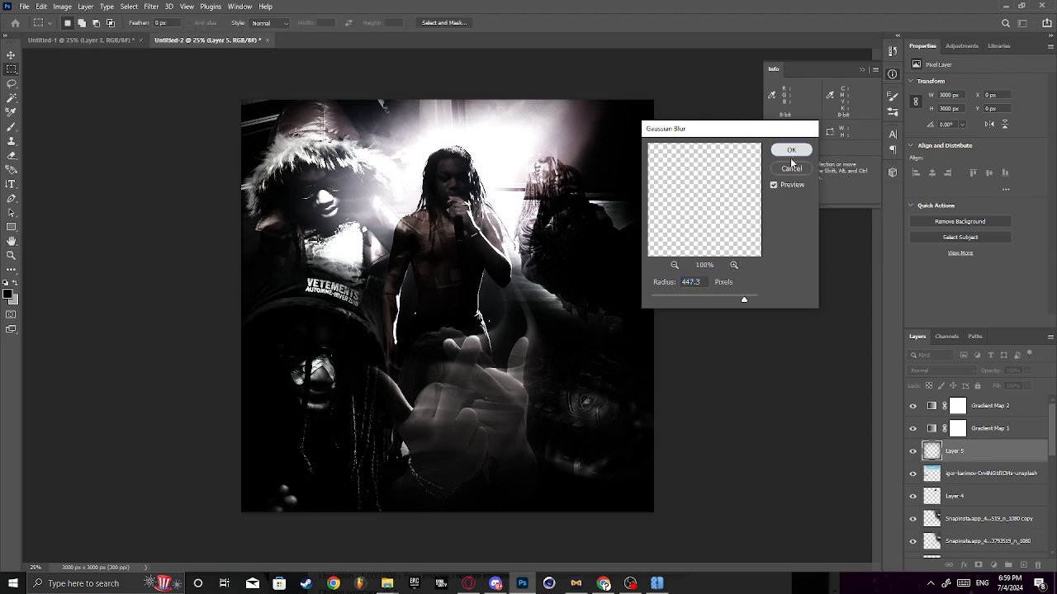
- Darken the blurred black border by merging a duplicate of it down, and set the merged layer's blend mode to Overlay
right_click(987, 454)
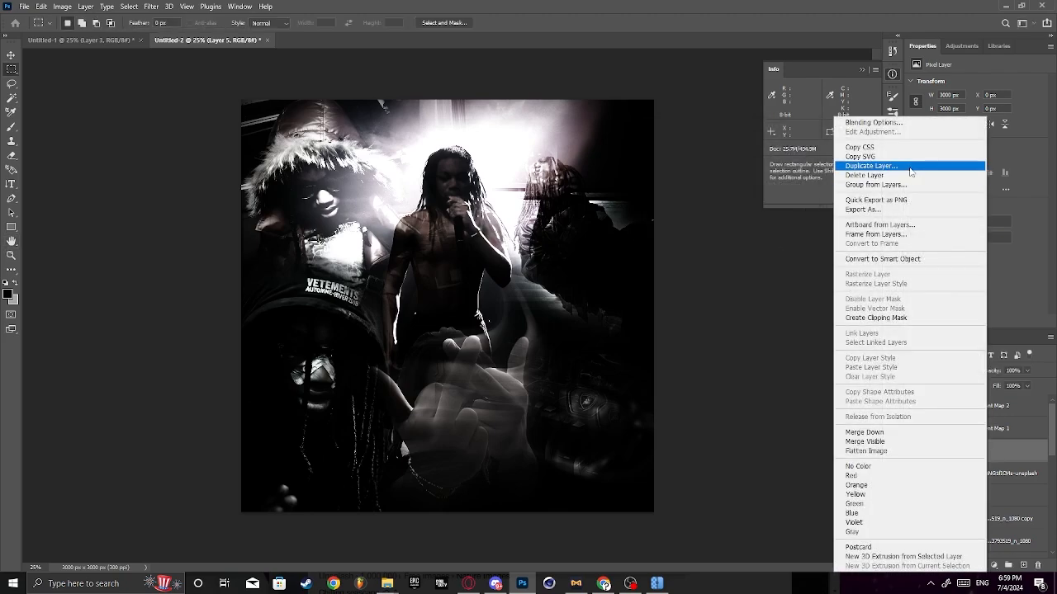
click(962, 166)
click(619, 162)
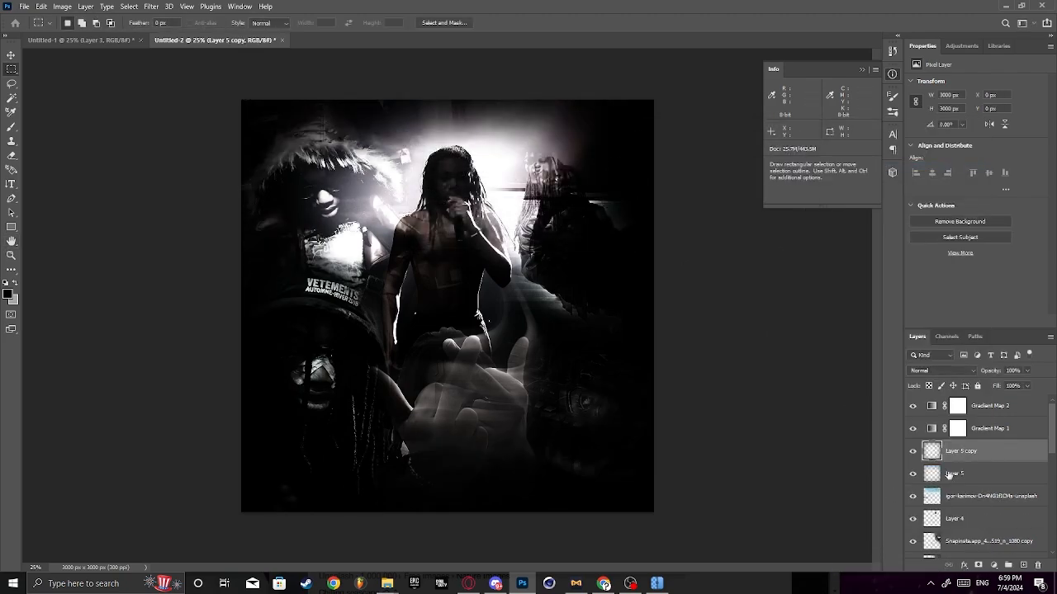
right_click(975, 452)
click(991, 453)
right_click(990, 453)
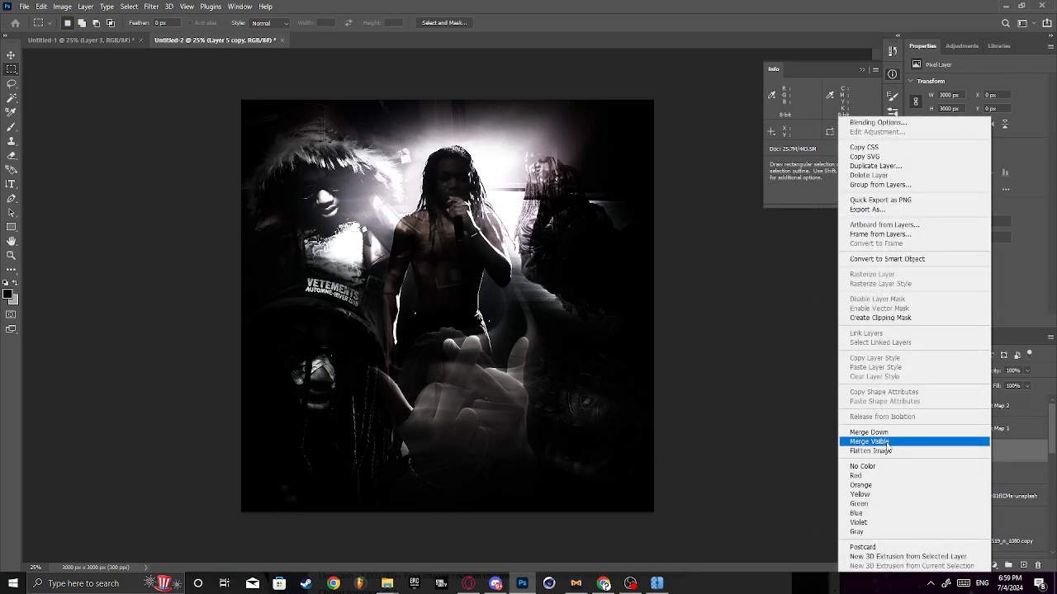
click(875, 432)
click(953, 373)
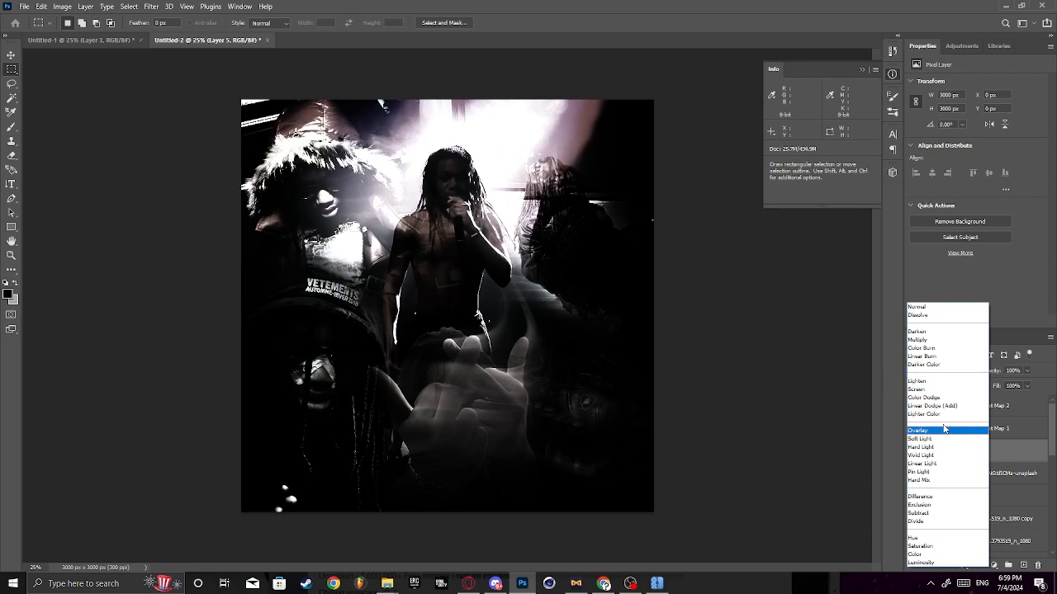
click(943, 432)
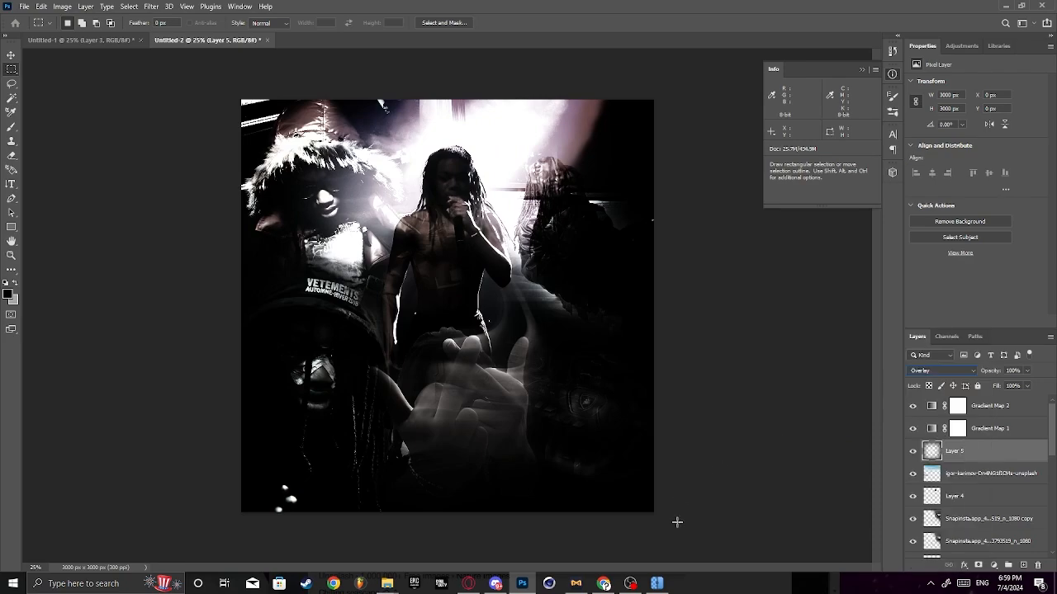
- Add a new layer above the duplicated seated-figure photo and set the brush colour to white (ffffff)
scroll(974, 479, down, 3)
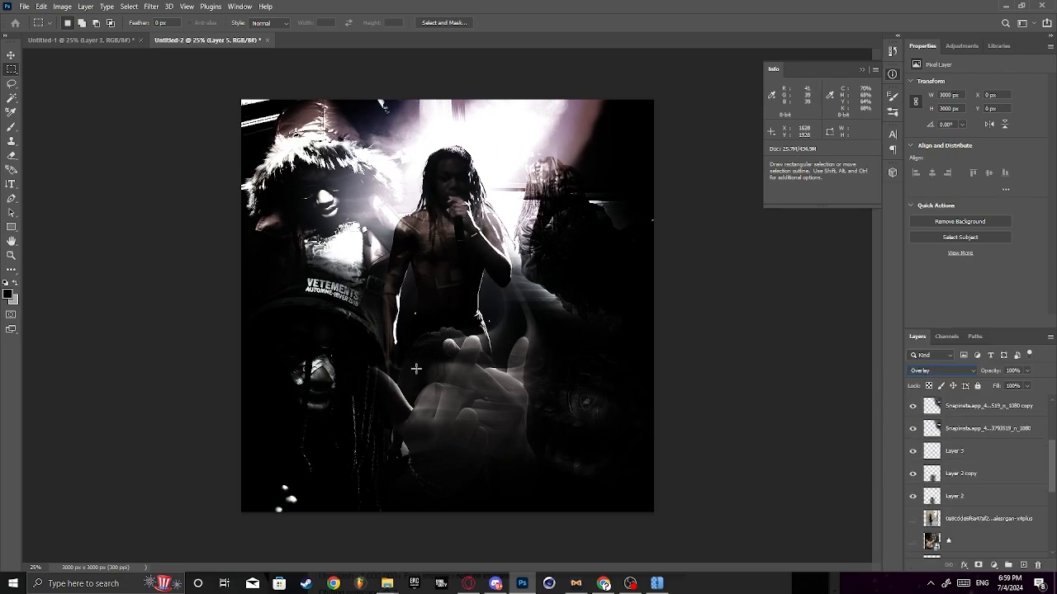
scroll(1018, 471, up, 3)
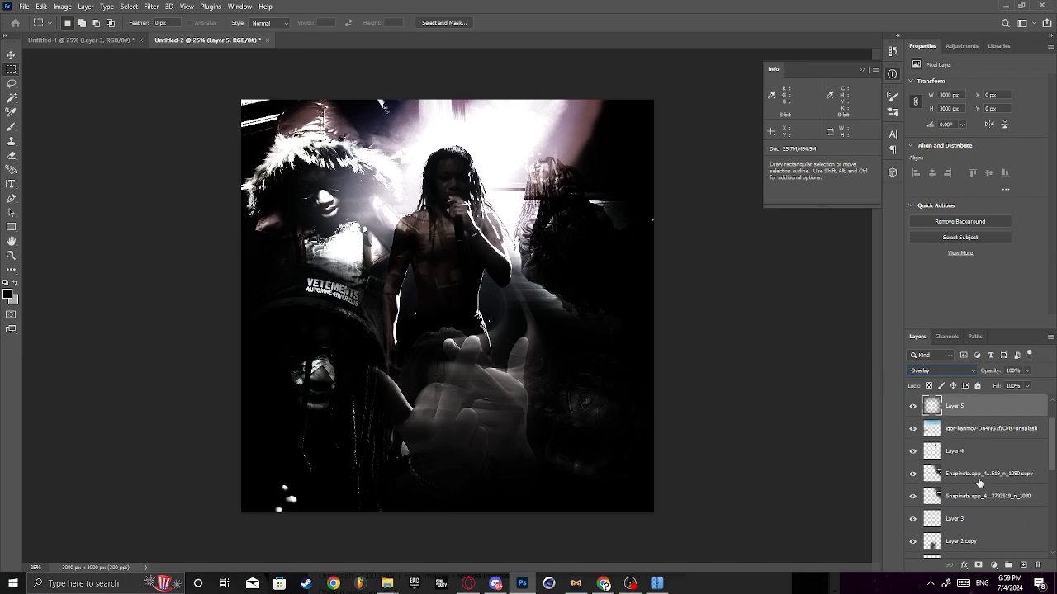
click(1019, 473)
click(1021, 566)
key(b)
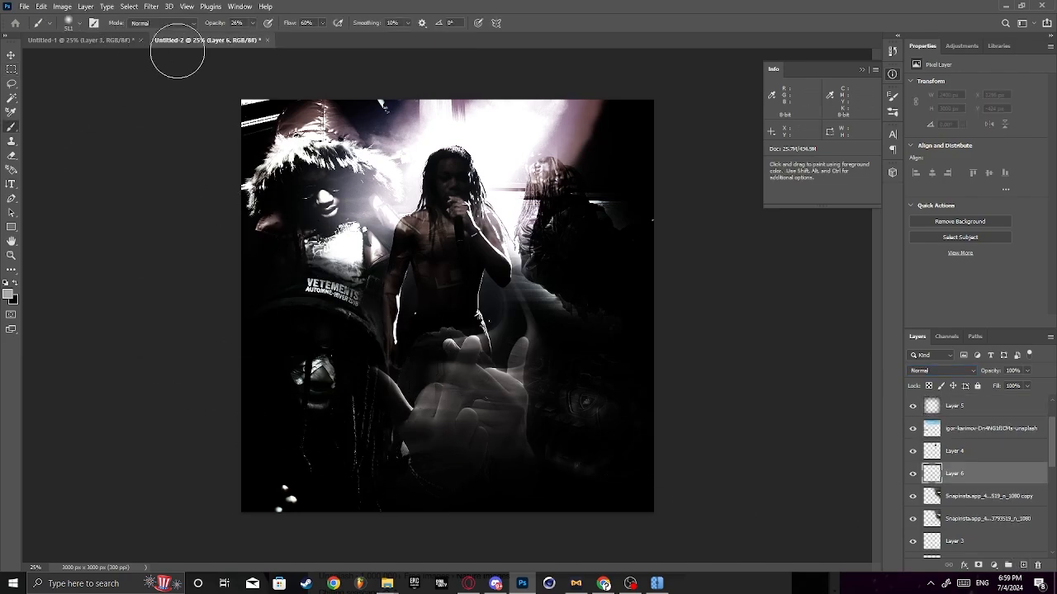
click(11, 295)
click(663, 144)
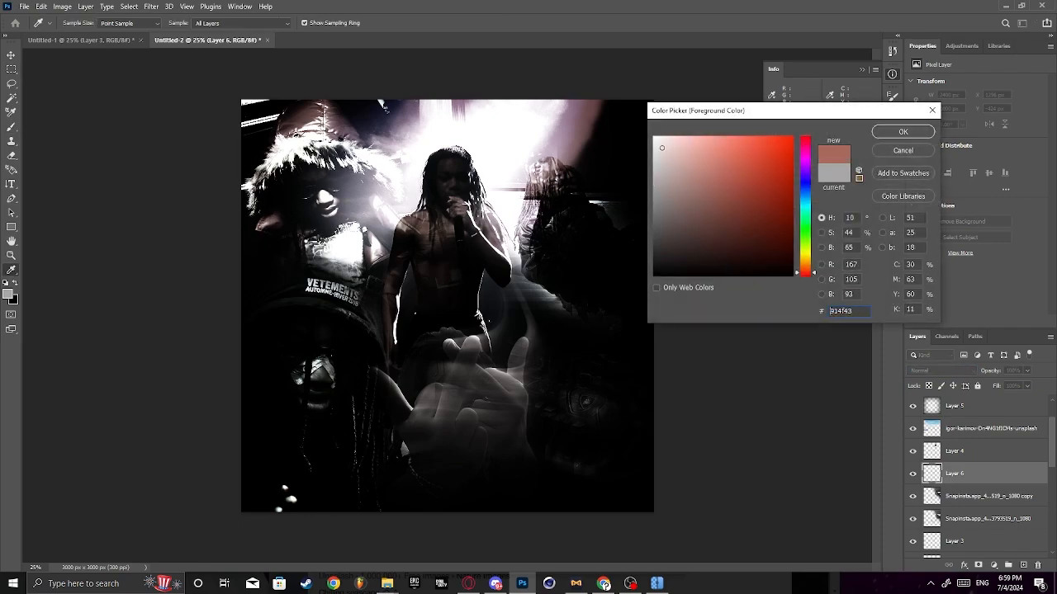
click(913, 136)
- Brush soft white, about 512 px wide at 26% opacity, over the upper part of the blurred hand gesture
mouse_move(424, 372)
mouse_down()
mouse_move(424, 411)
mouse_move(399, 399)
mouse_move(428, 396)
mouse_move(471, 354)
mouse_up()
key(ctrl+z)
key(ctrl+z)
click(471, 350)
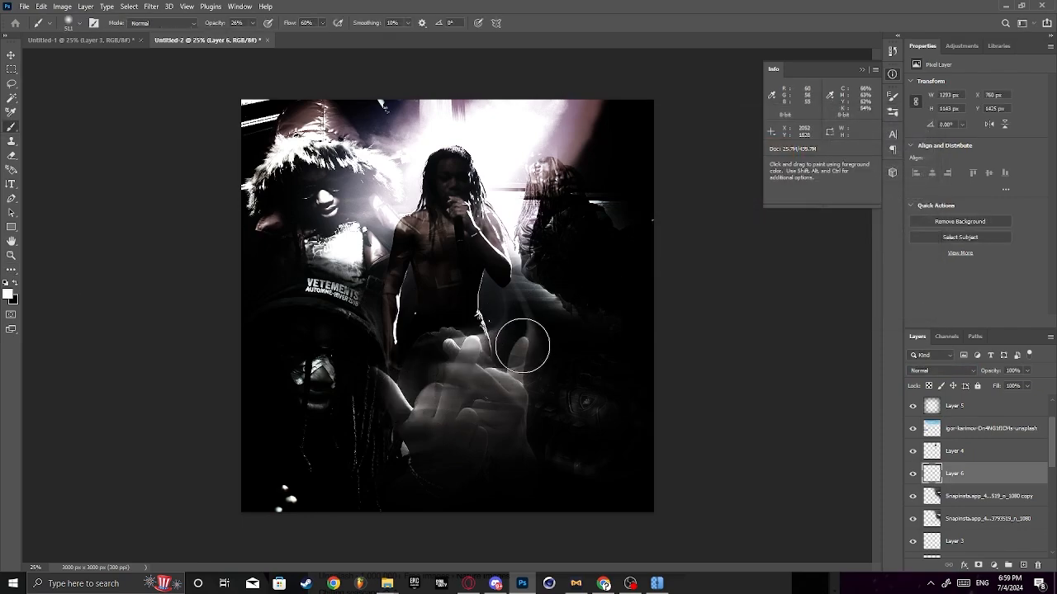
click(521, 345)
click(494, 381)
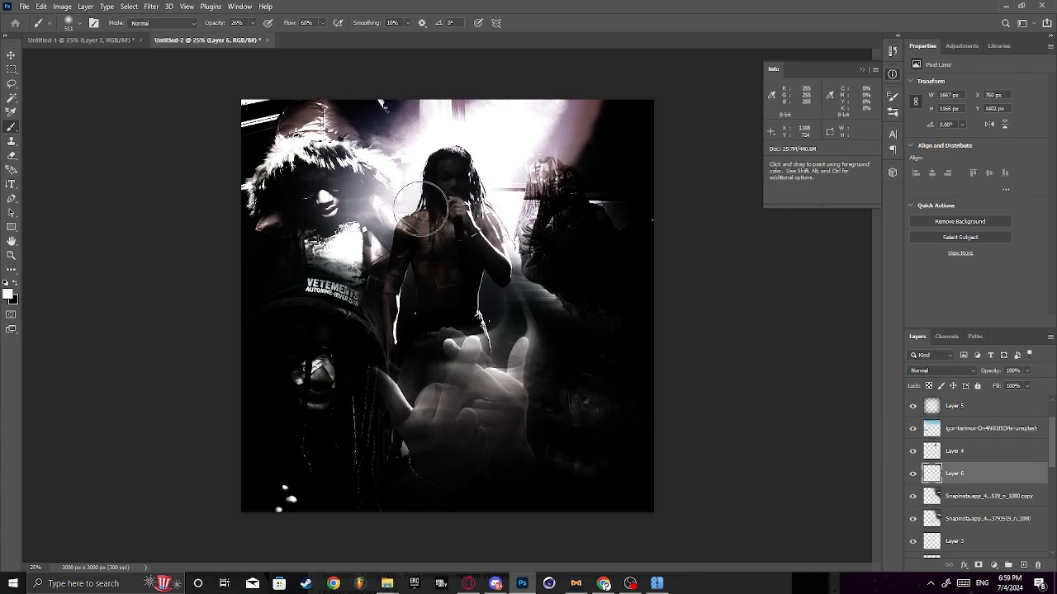
click(405, 228)
key(ctrl+z)
click(497, 228)
key(ctrl+z)
click(490, 229)
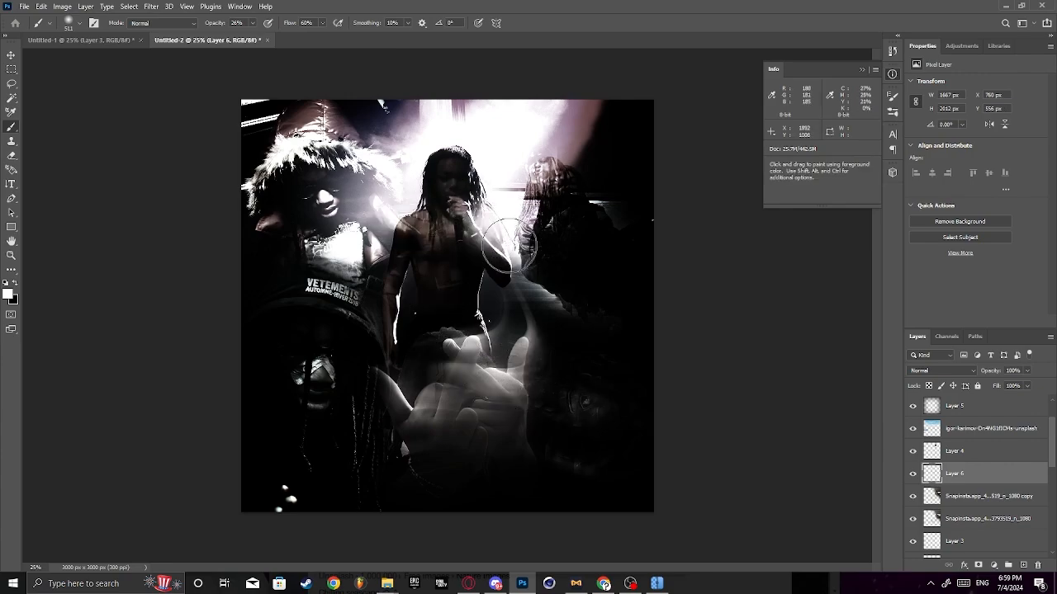
key(ctrl+z)
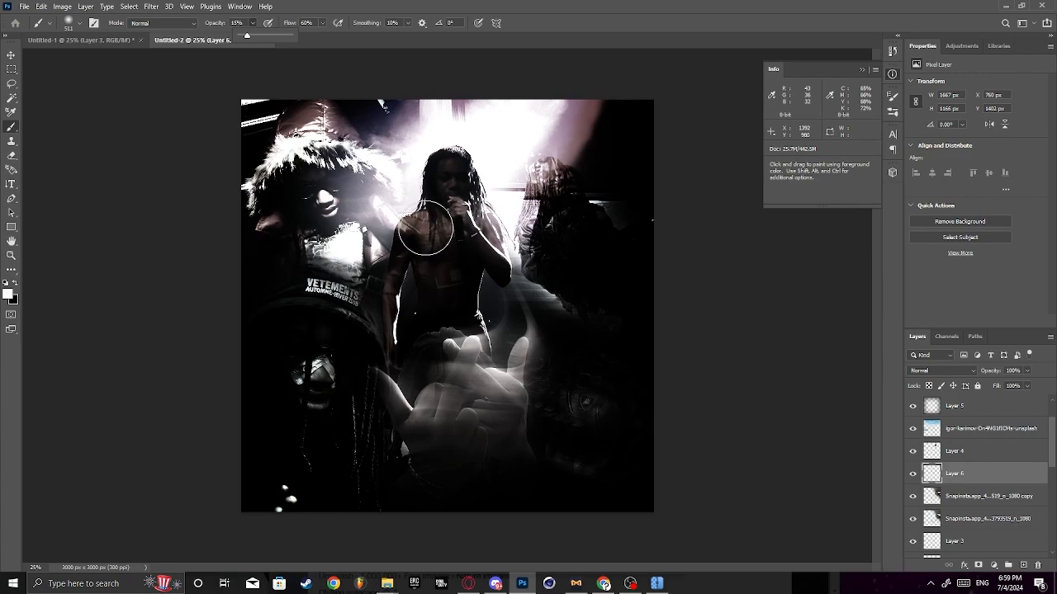
- Dab soft white at 15% brush opacity over the performer's shoulder and torso and over the faces of the two hooded figures
click(404, 230)
click(485, 229)
key(ctrl+z)
click(397, 250)
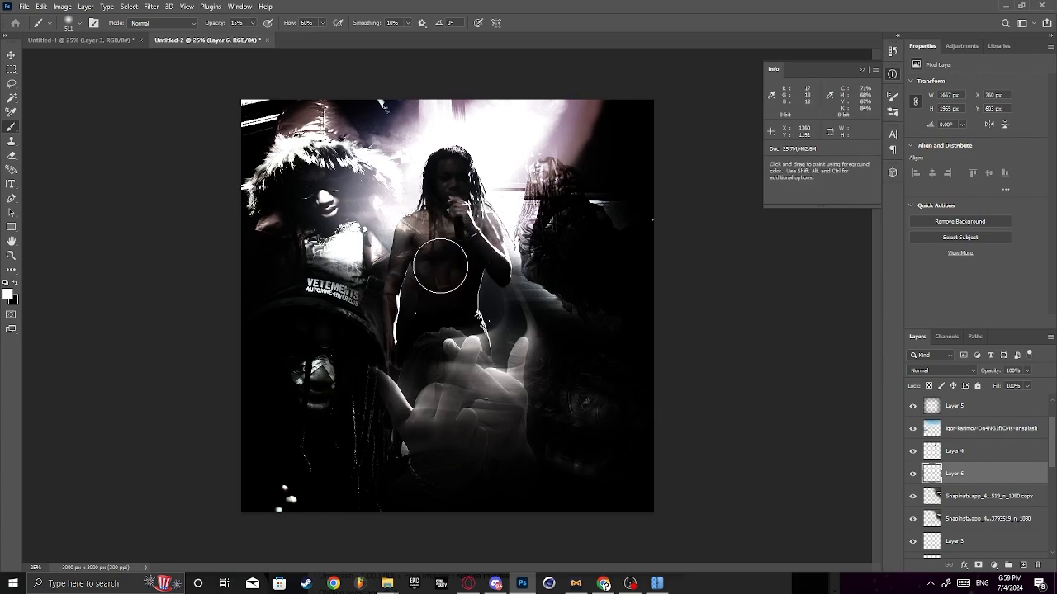
click(335, 197)
key(ctrl+z)
click(326, 204)
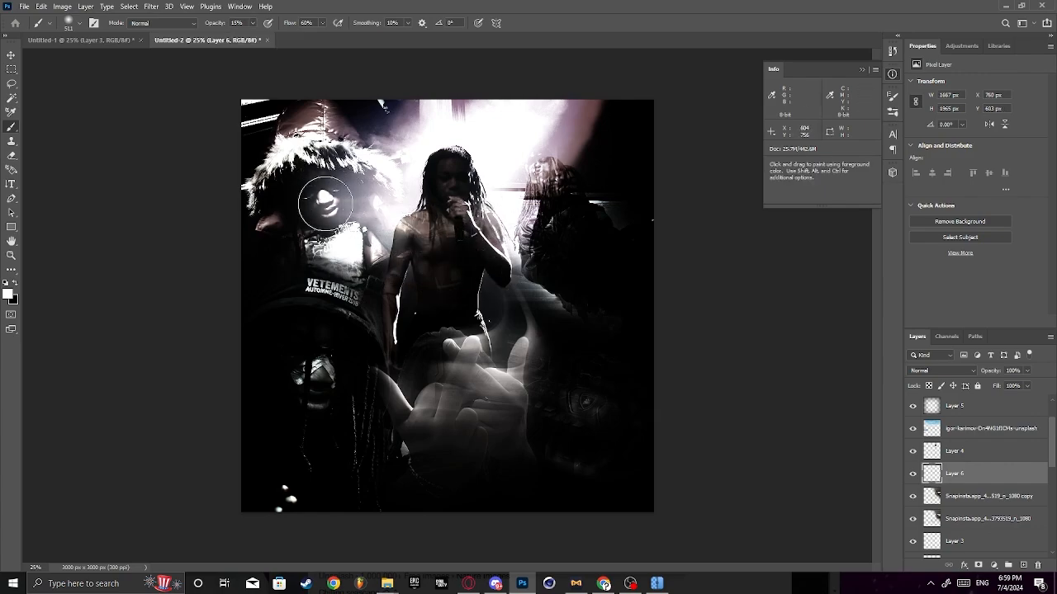
click(308, 380)
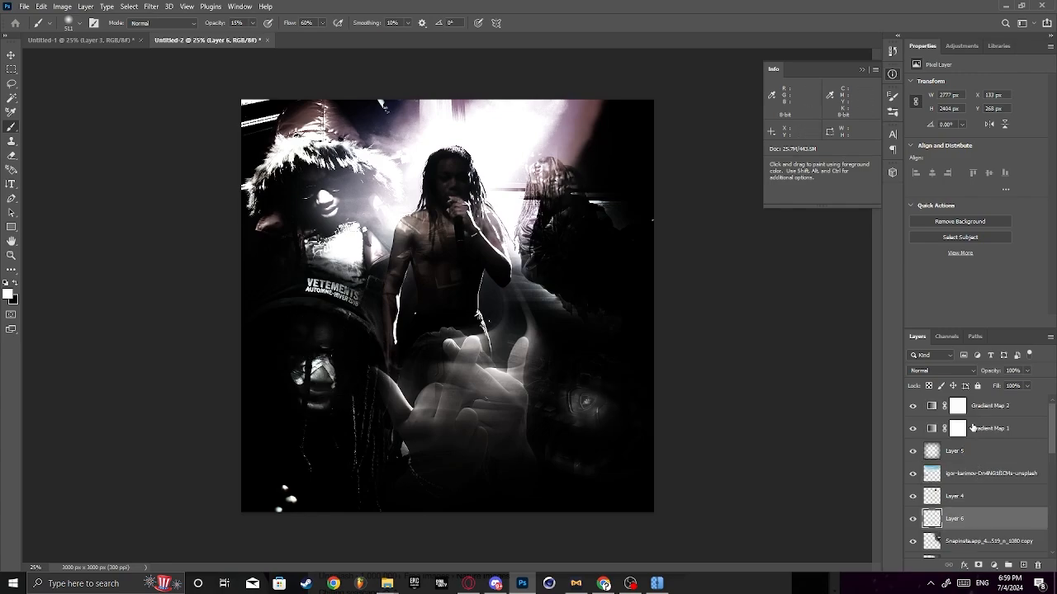
- Add a third Gradient Map adjustment layer above the two existing gradient maps
click(983, 405)
click(993, 565)
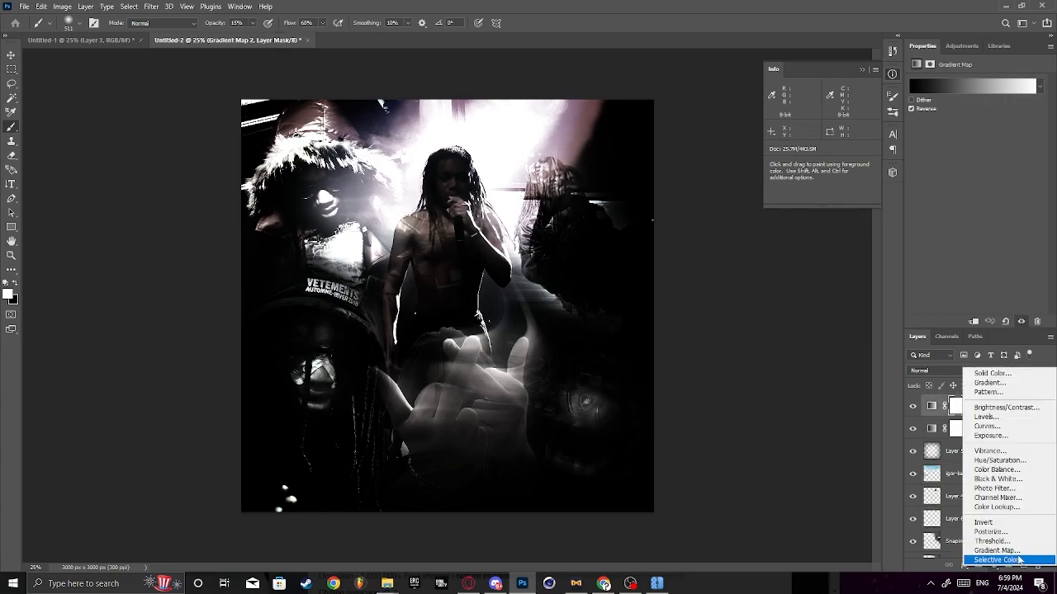
click(986, 553)
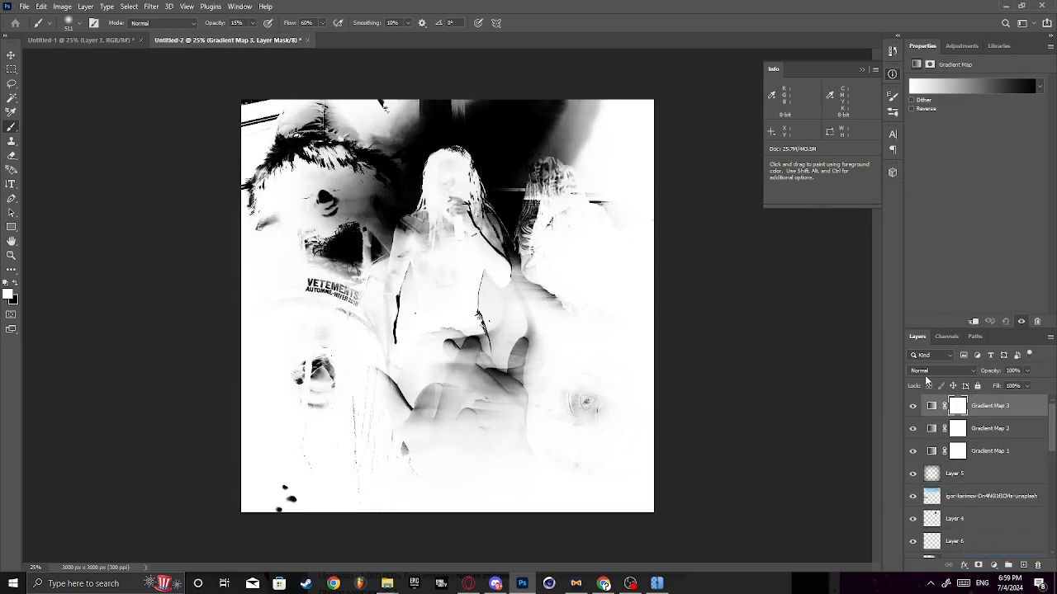
- Change the white starting stop of the new gradient map to a dark red
click(946, 86)
click(741, 319)
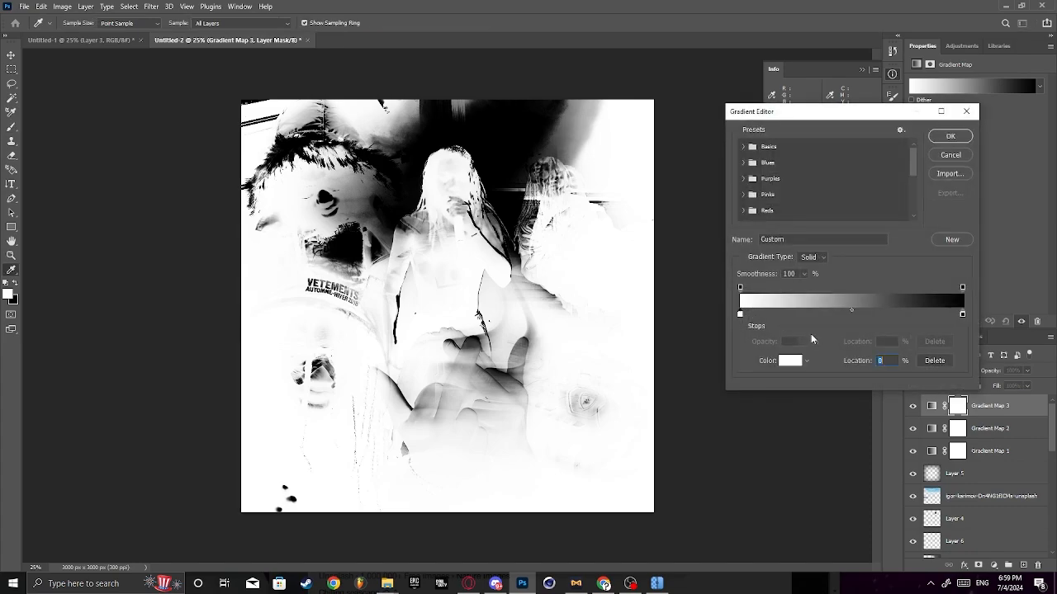
click(791, 359)
click(776, 235)
click(773, 275)
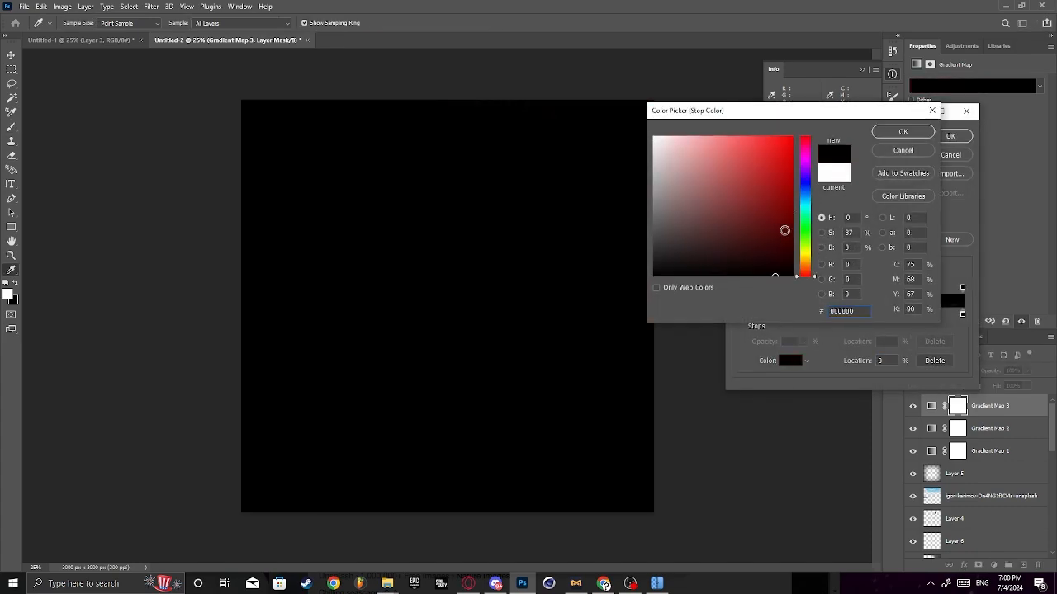
click(771, 245)
click(903, 133)
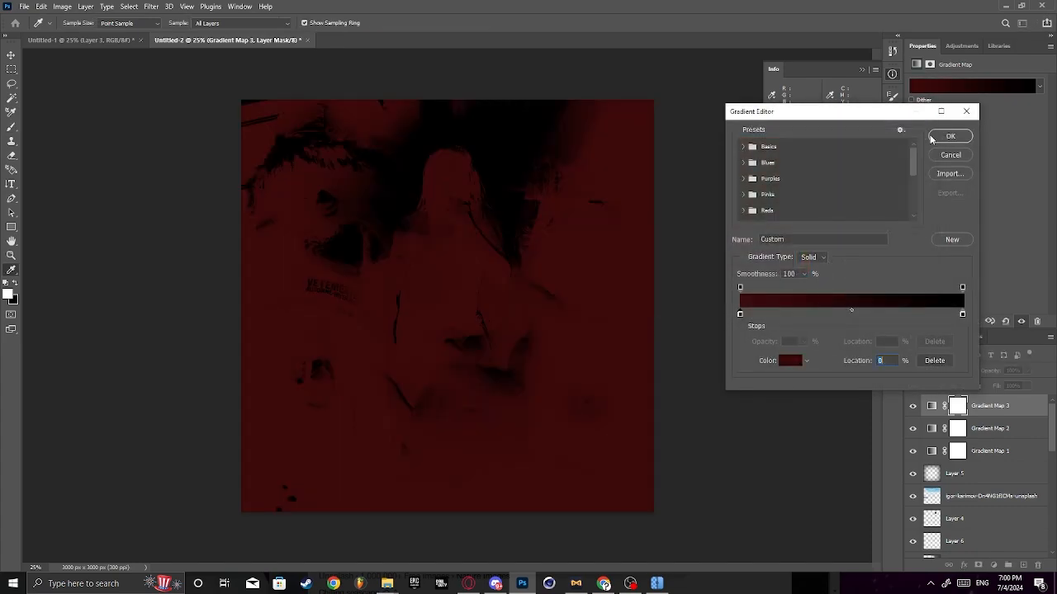
click(950, 136)
- Set the blend mode of the new gradient map layer to Overlay
key(b)
click(941, 371)
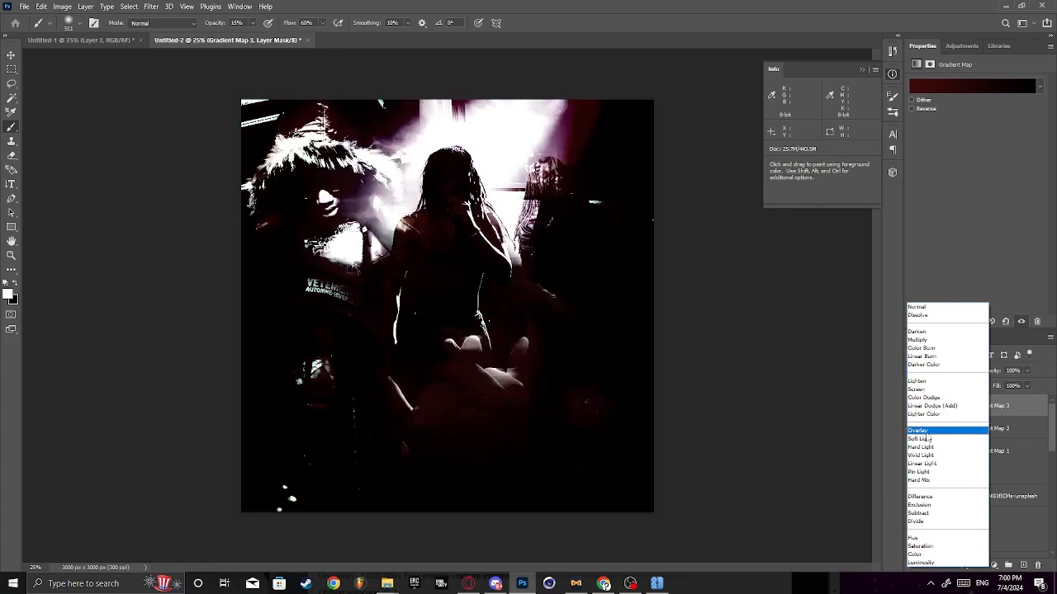
click(945, 431)
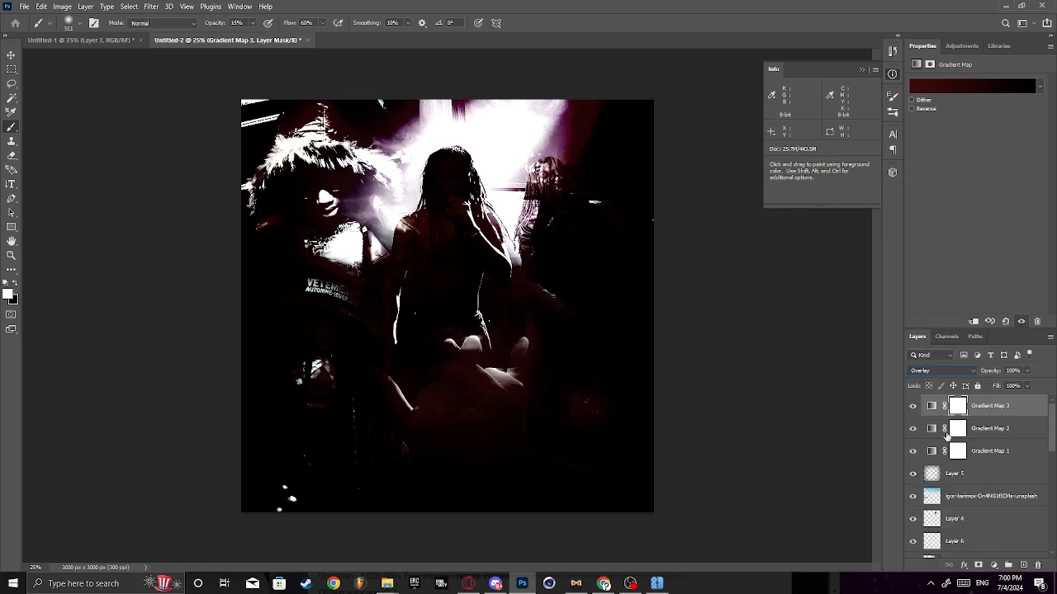
- Recolour the gradient's starting stop to muted purple (745d90) and shift it to just past the middle of the gradient
click(937, 83)
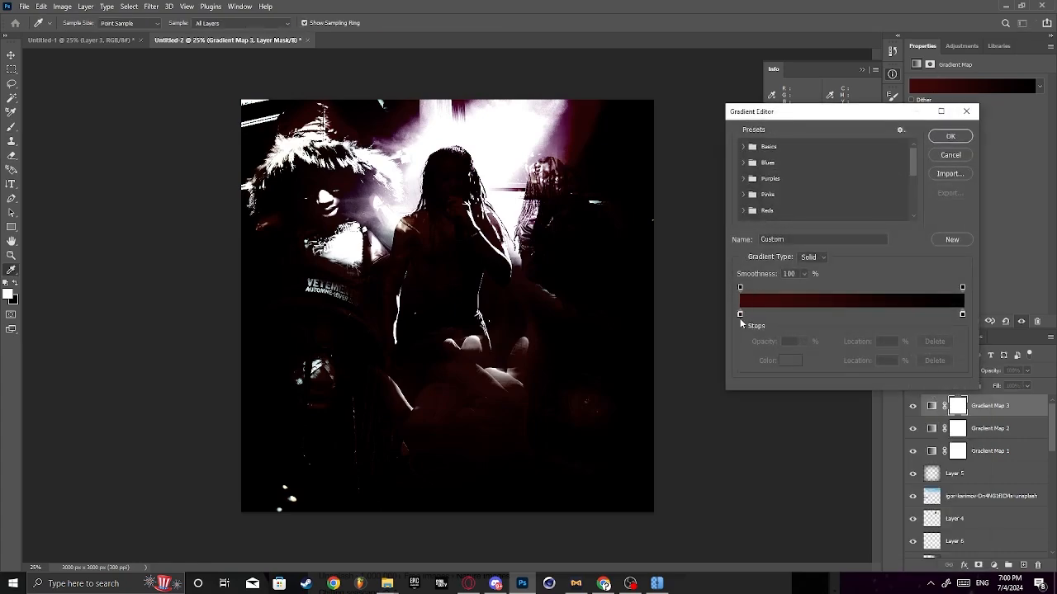
click(740, 314)
click(787, 360)
drag(720, 179, 657, 137)
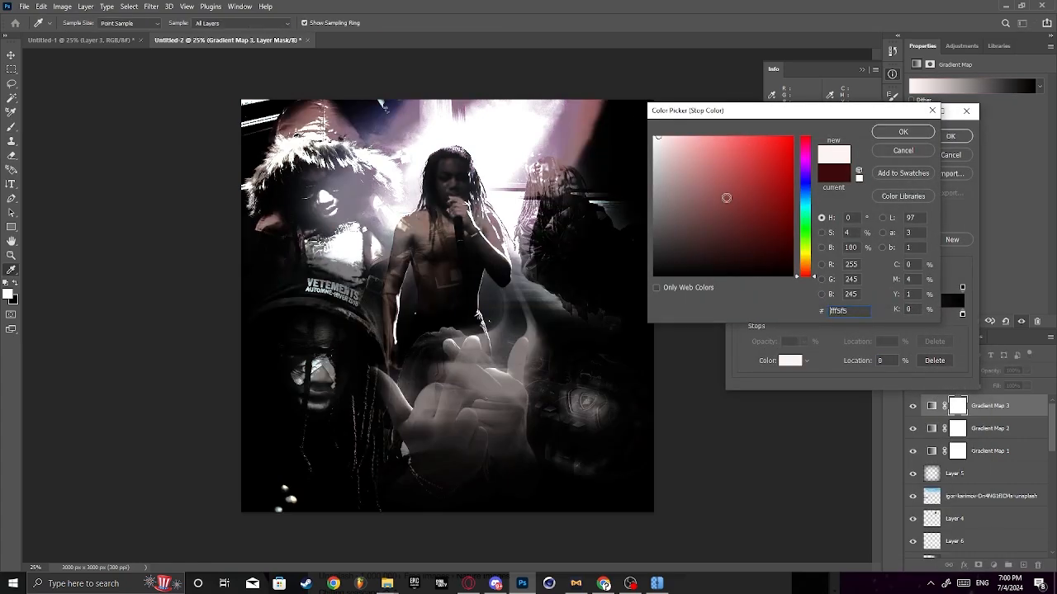
drag(725, 198, 703, 196)
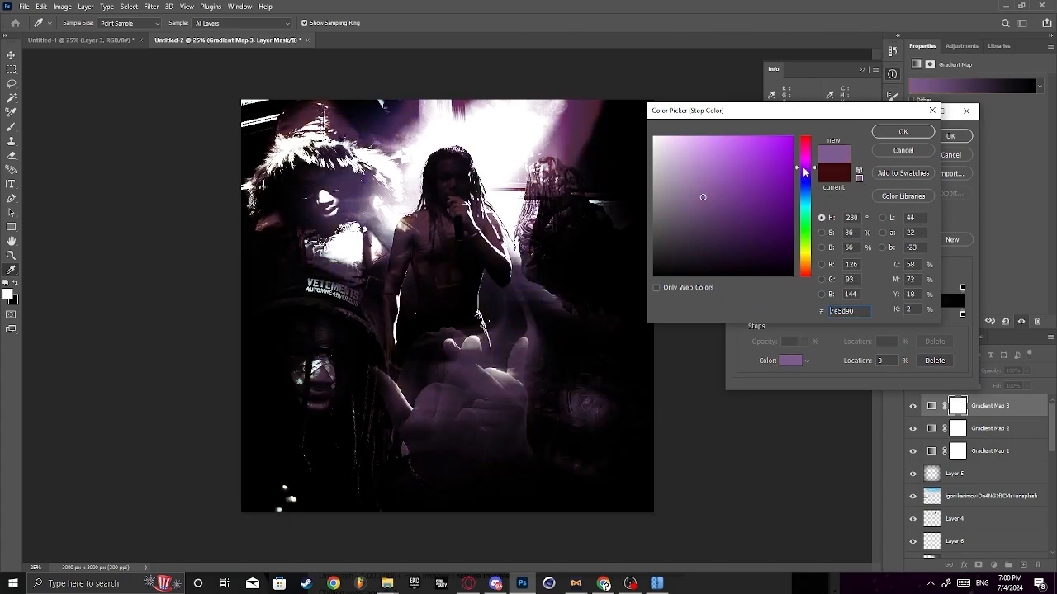
drag(806, 176, 806, 177)
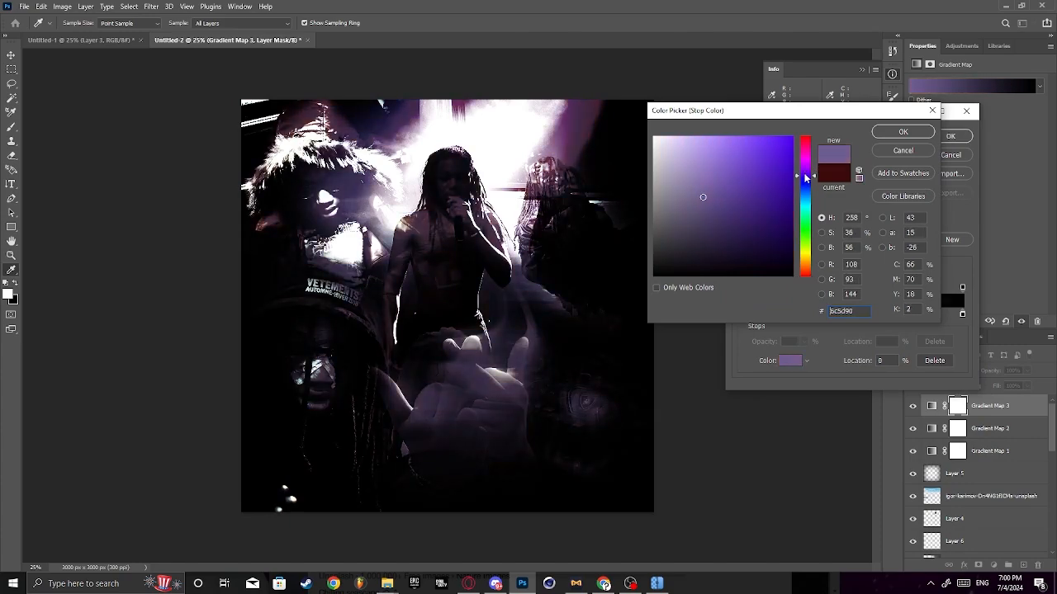
click(903, 131)
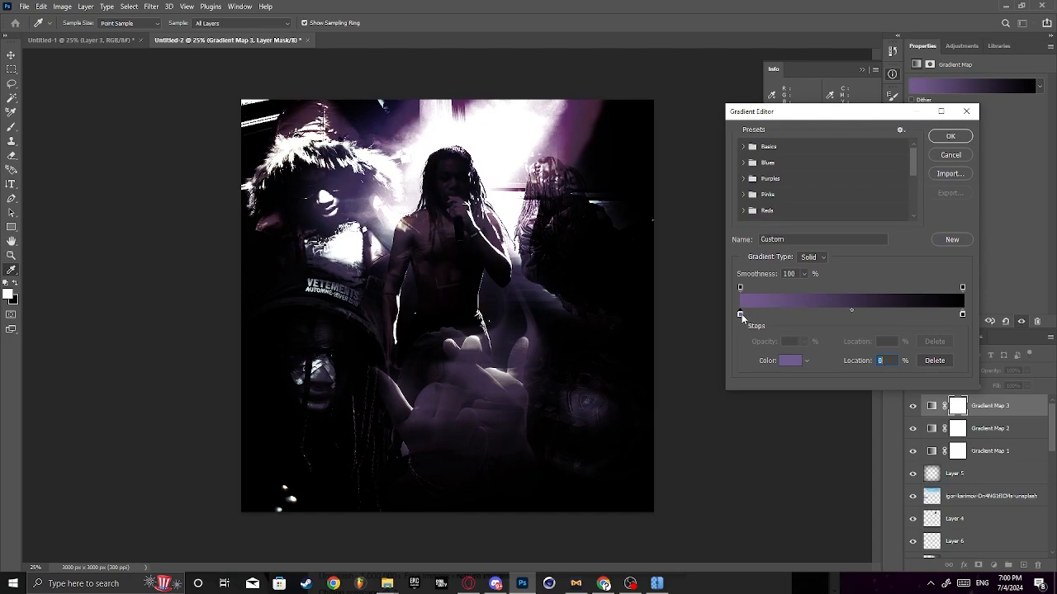
drag(739, 314, 865, 315)
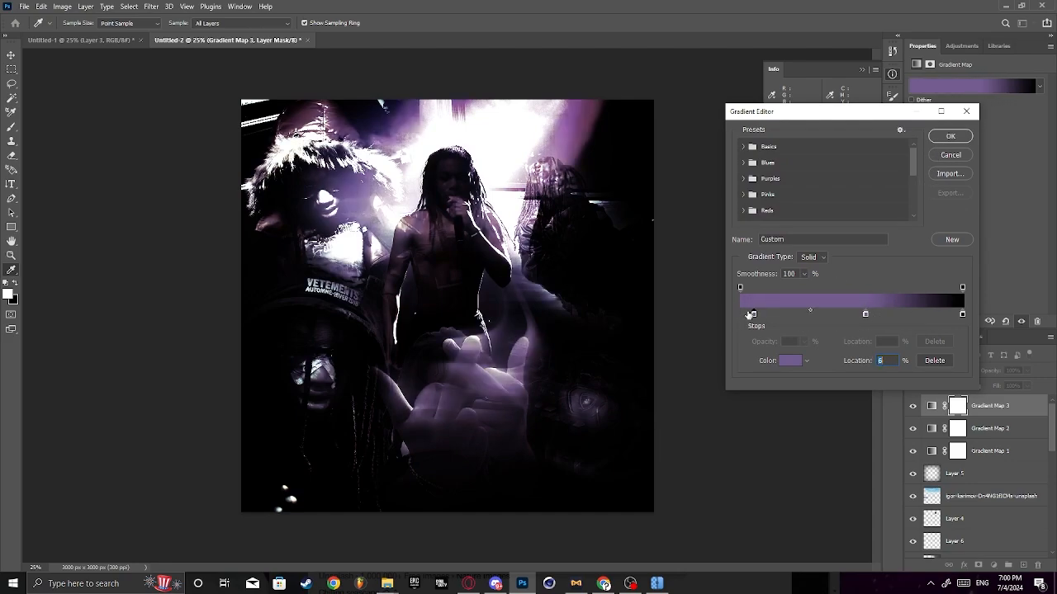
- Give the gradient a near-black purple colour stop at the 6% location
click(794, 364)
click(654, 155)
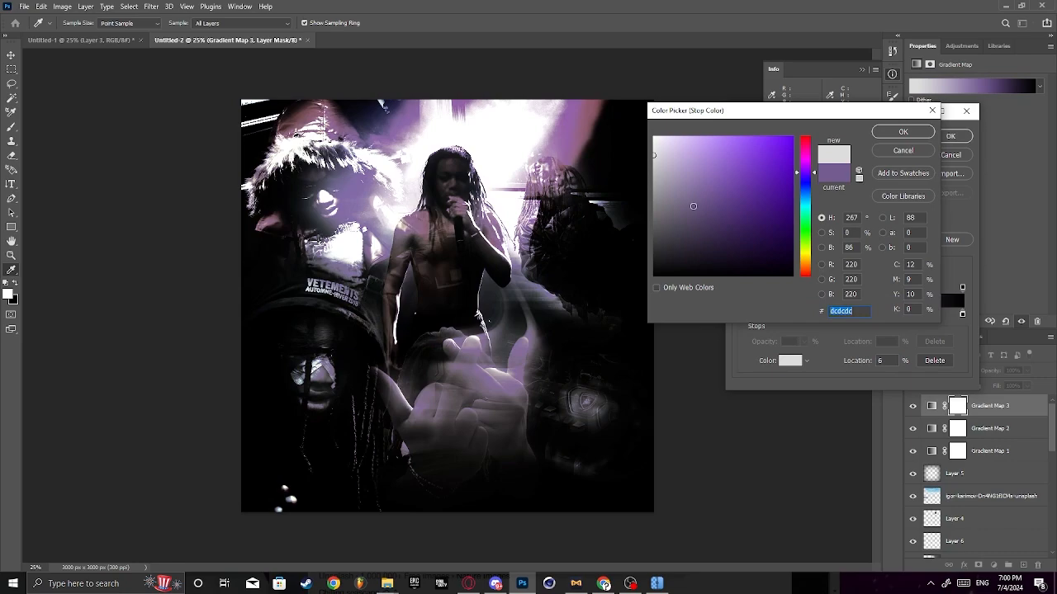
click(709, 258)
drag(788, 239, 802, 266)
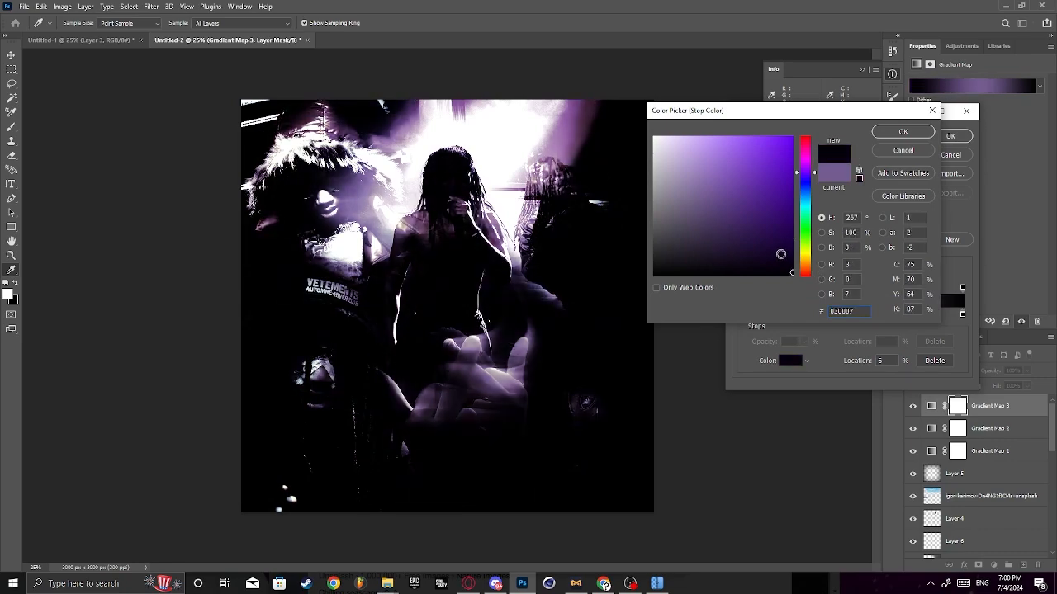
click(903, 132)
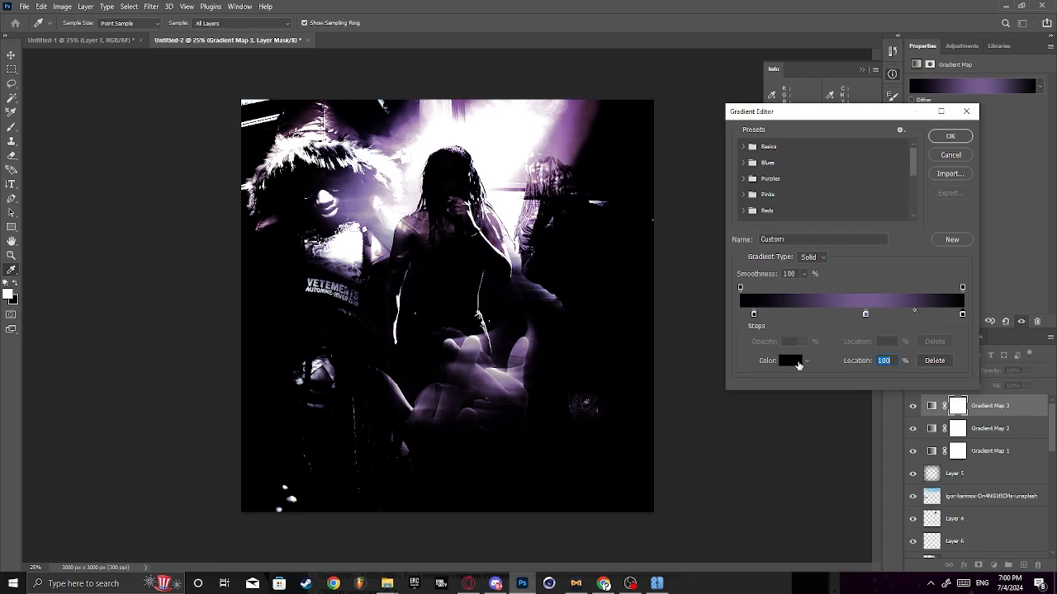
- Set the gradient's end stop at 100% to pure red (ff0000) and apply the edited gradient
click(798, 365)
mouse_move(732, 208)
mouse_down()
mouse_move(715, 174)
mouse_move(796, 149)
mouse_move(723, 137)
mouse_move(805, 135)
mouse_up()
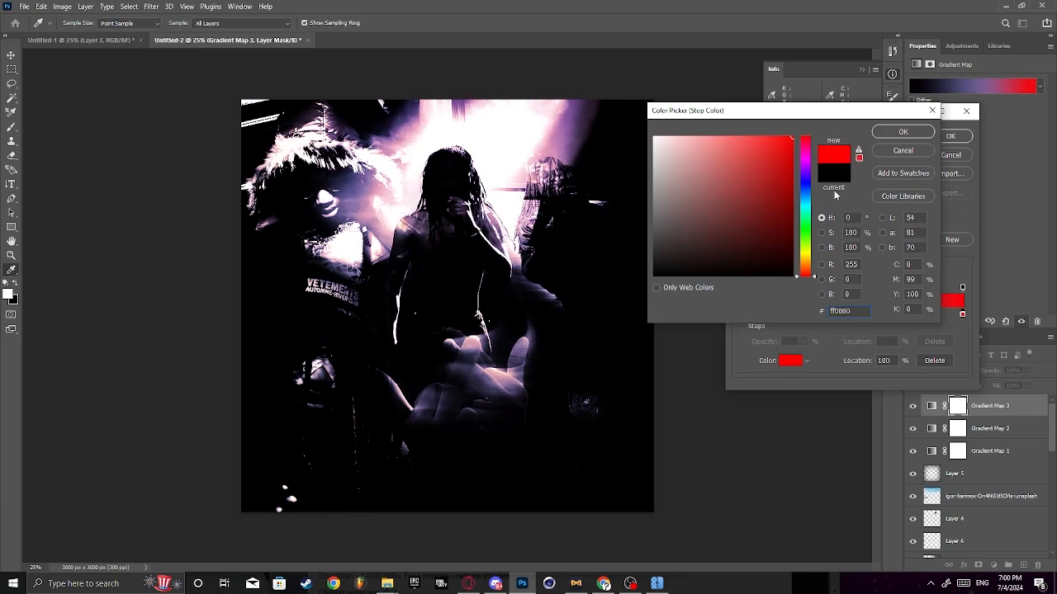
click(904, 134)
click(948, 137)
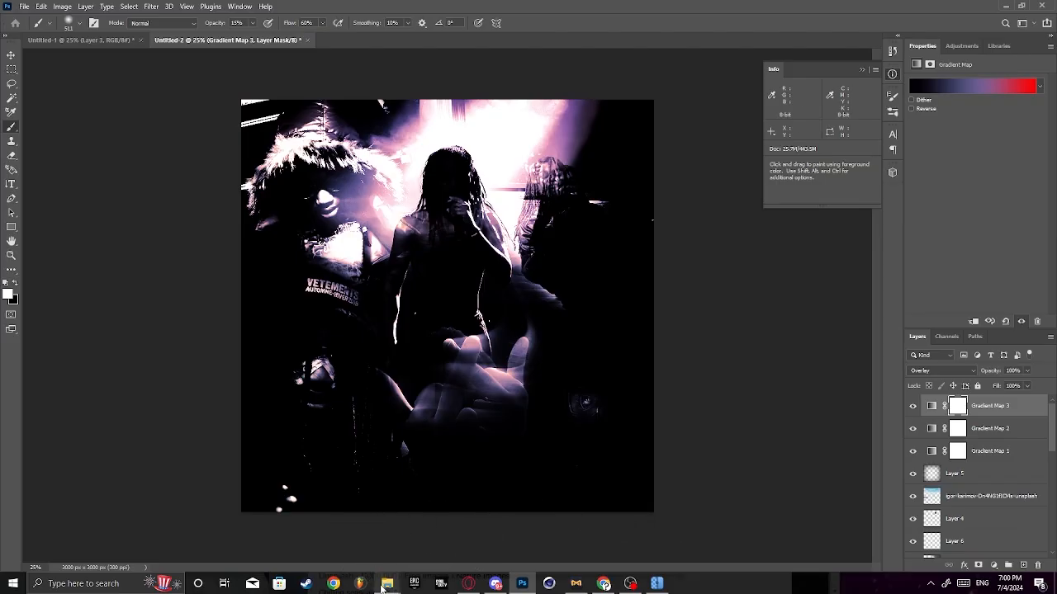
- Duplicate the fur-hooded figure's photo layer and shift the copy up and to the left of the original
mouse_move(381, 587)
scroll(1018, 481, down, 8)
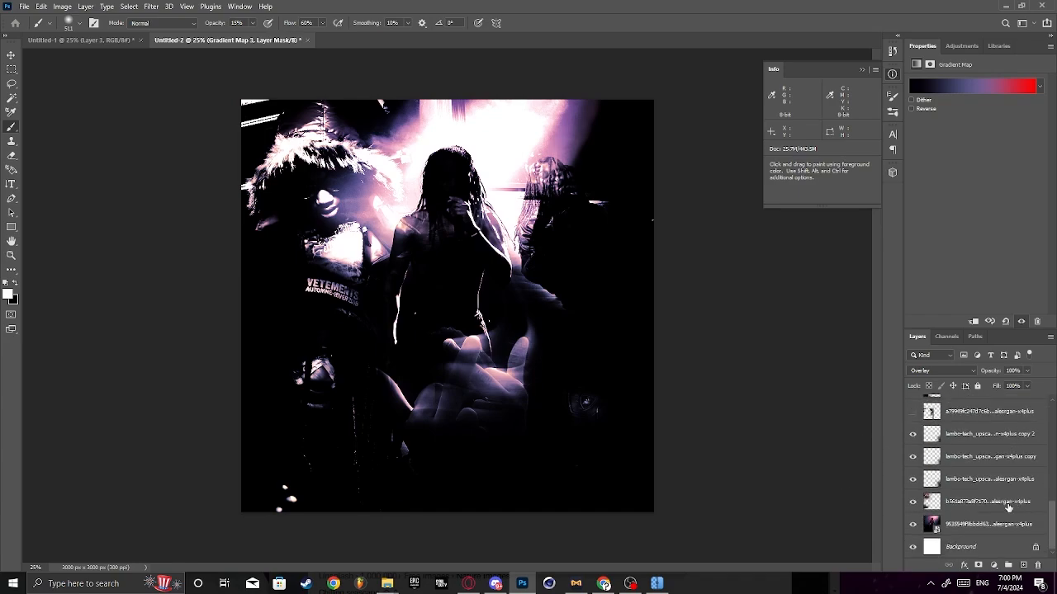
scroll(974, 499, up, 1)
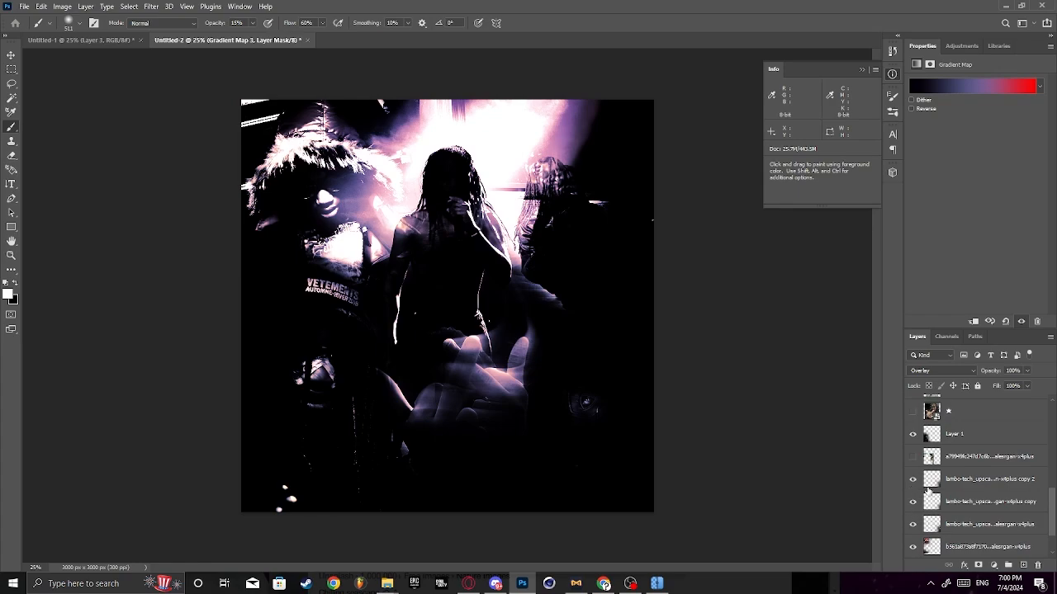
scroll(927, 490, up, 3)
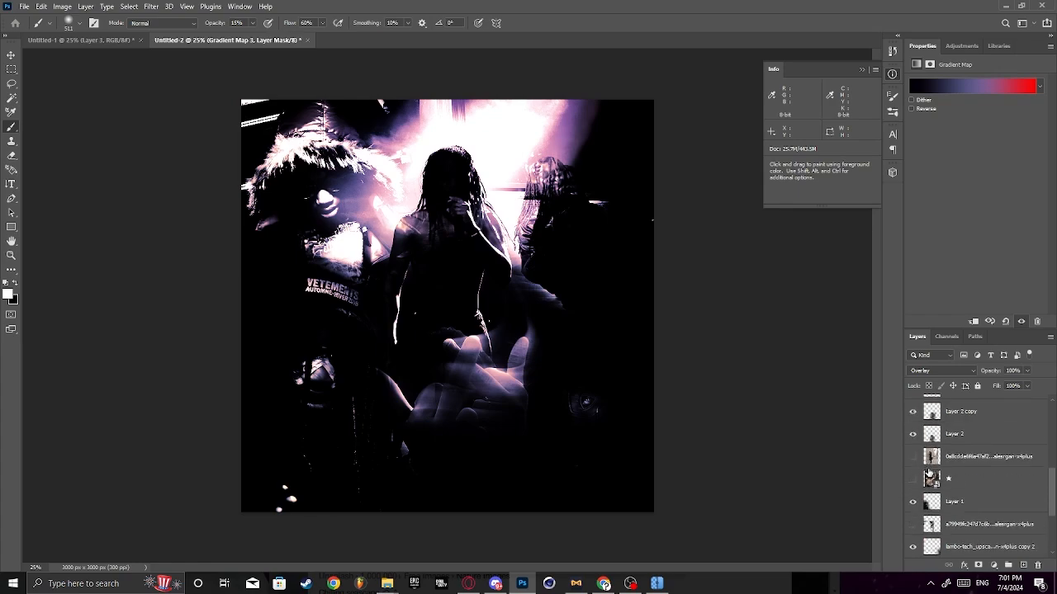
scroll(928, 474, up, 4)
drag(1052, 434, 1052, 528)
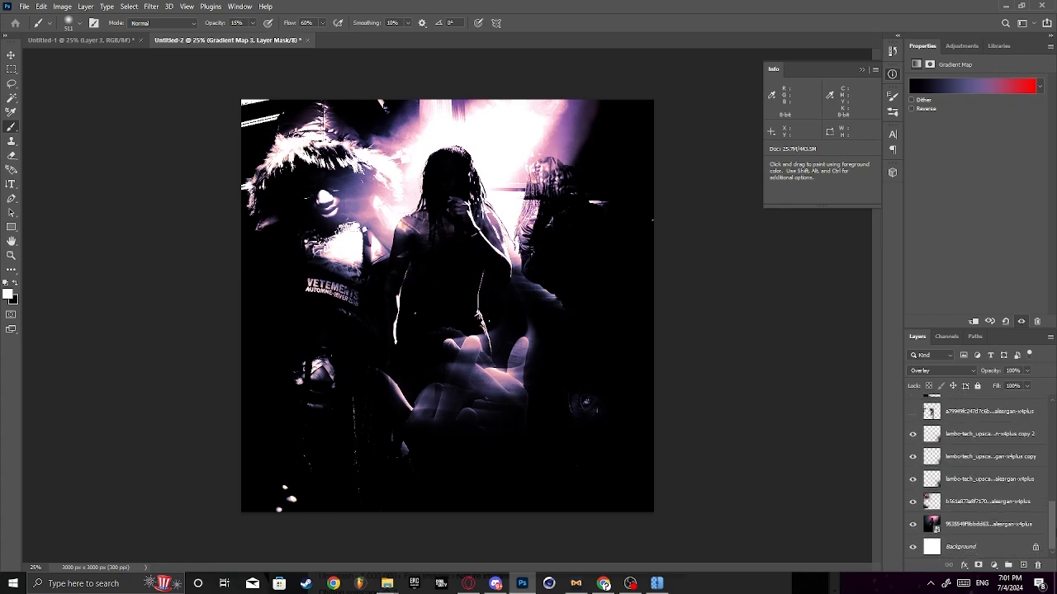
click(958, 502)
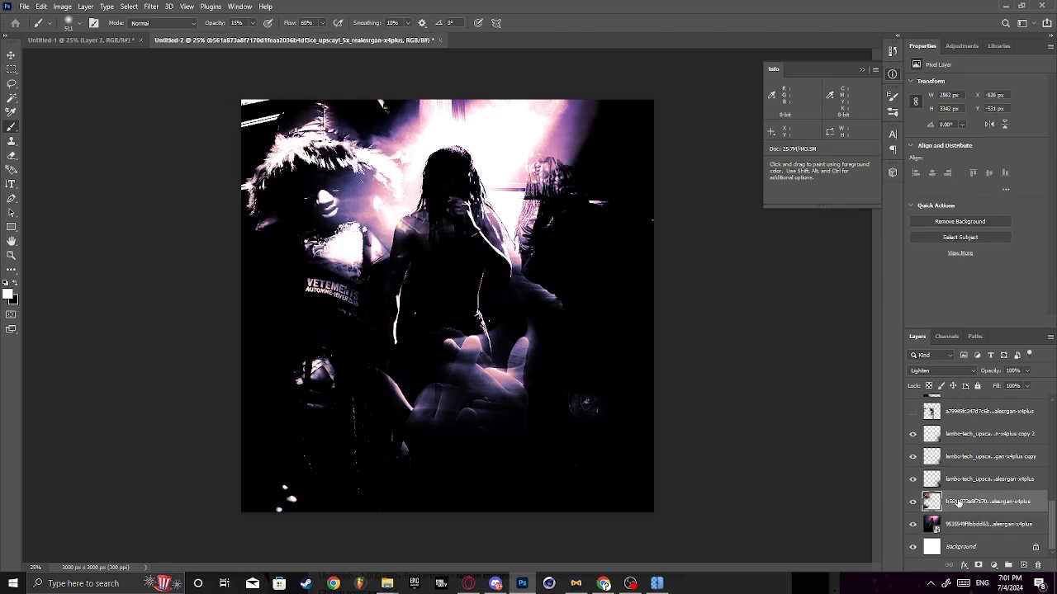
right_click(959, 505)
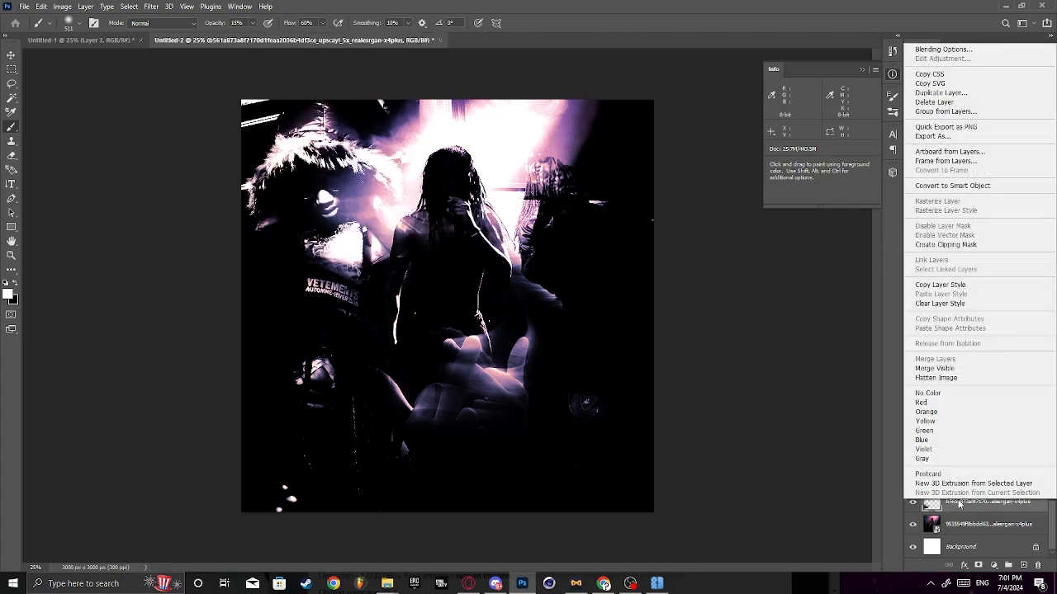
click(940, 92)
click(619, 165)
key(ctrl+t)
drag(410, 234, 352, 192)
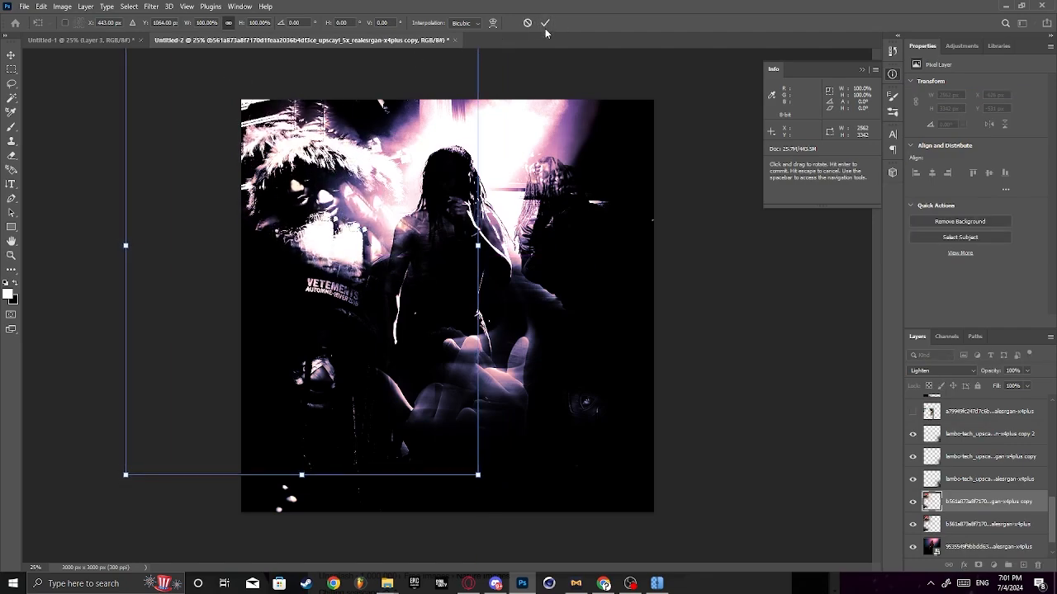
click(545, 23)
- Flip the duplicated hooded-figure photo and reposition it higher over the original figure
click(41, 5)
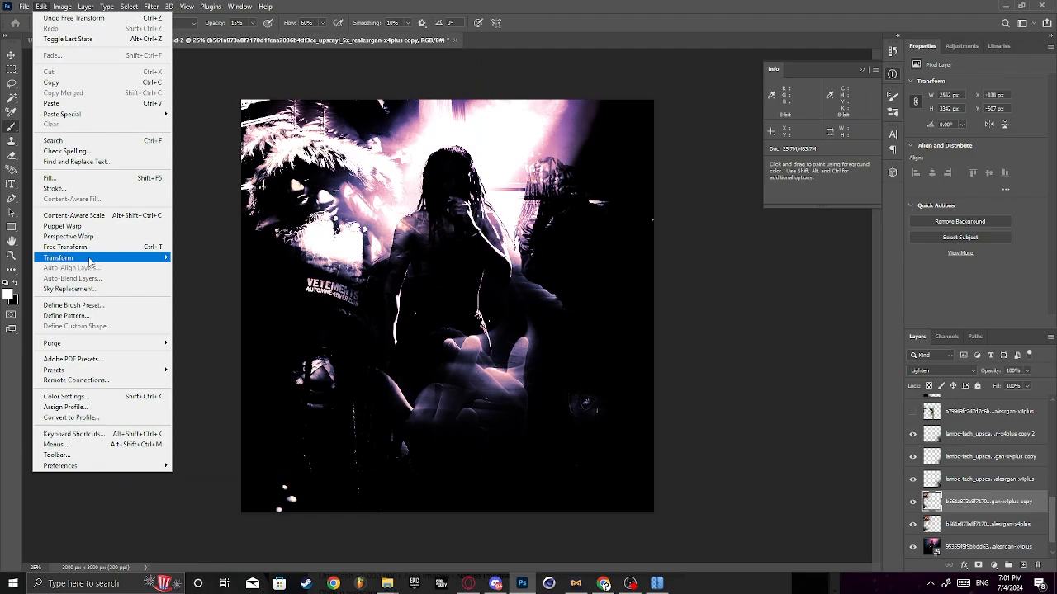
mouse_move(89, 261)
click(211, 430)
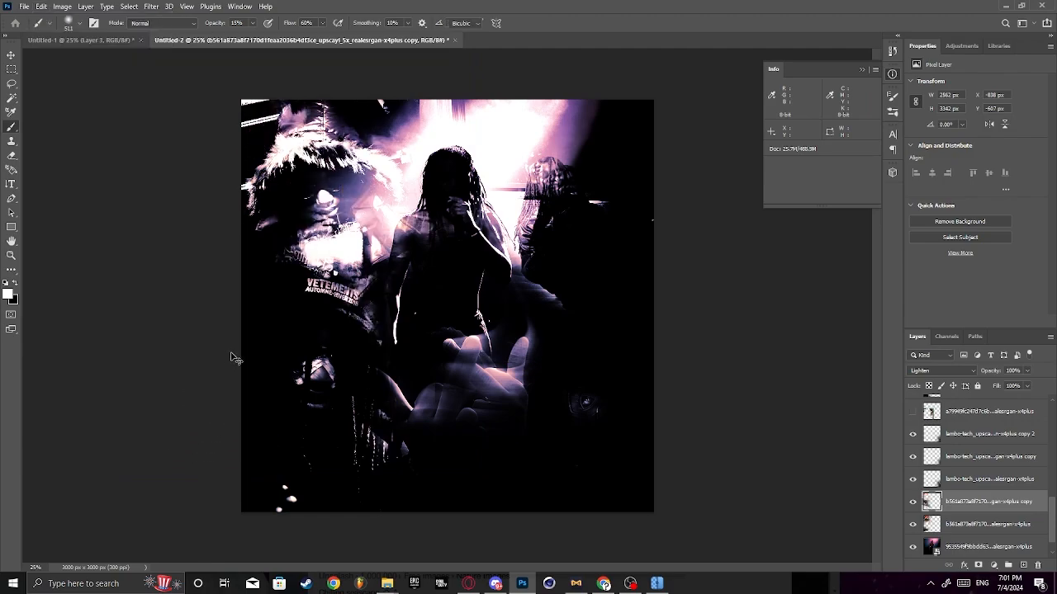
key(ctrl+t)
drag(413, 333, 406, 210)
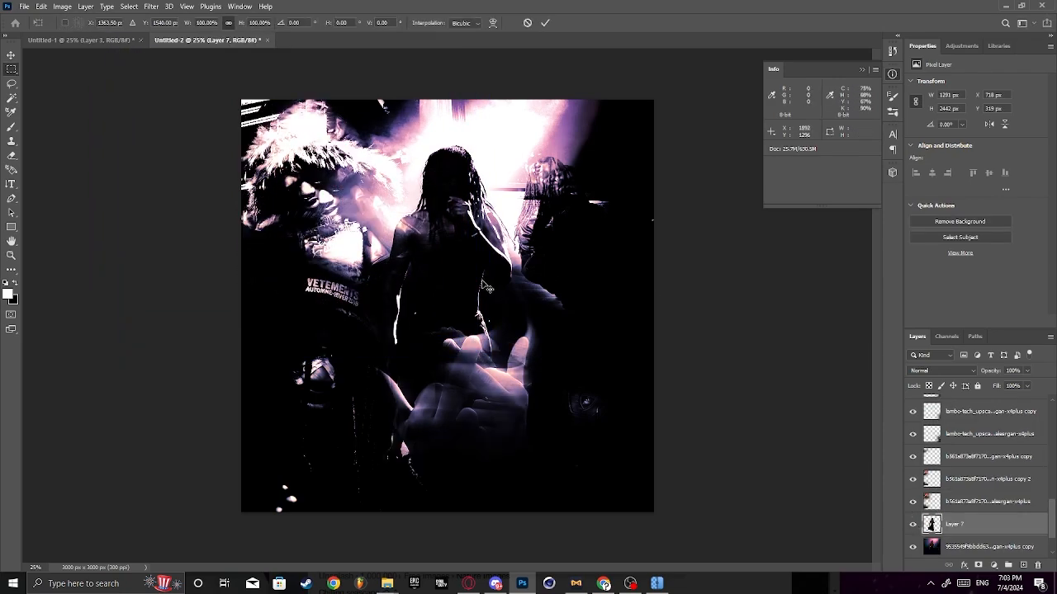
- Move the performer cut-out on Layer 7 up and left to about X 586 px, Y 235 px
drag(487, 287, 465, 274)
key(Return)
key(m)
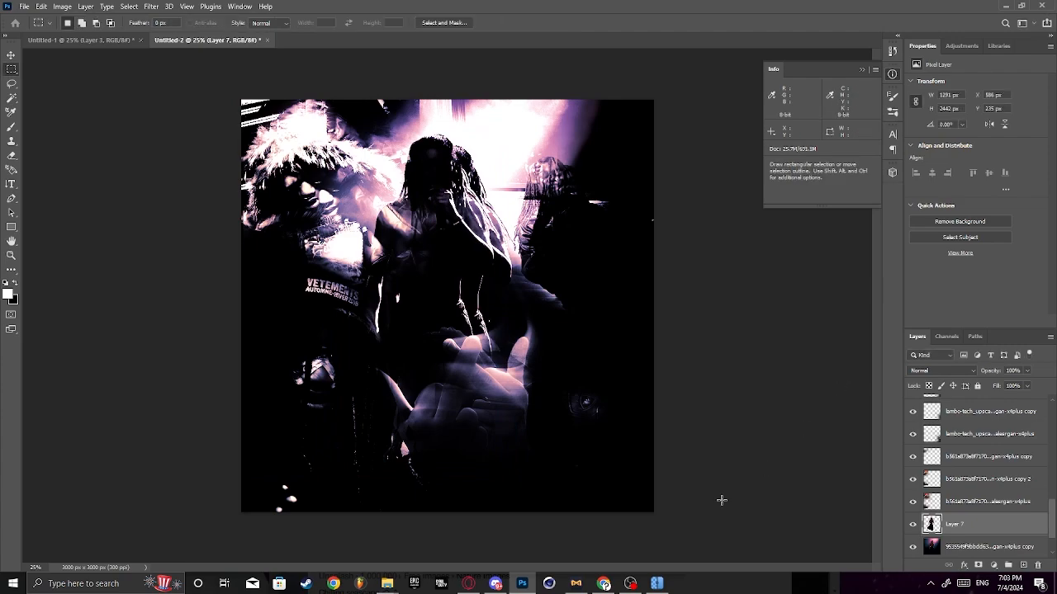
- Set the performer cut-out on Layer 7 to Soft Light blending at 33% opacity
click(949, 370)
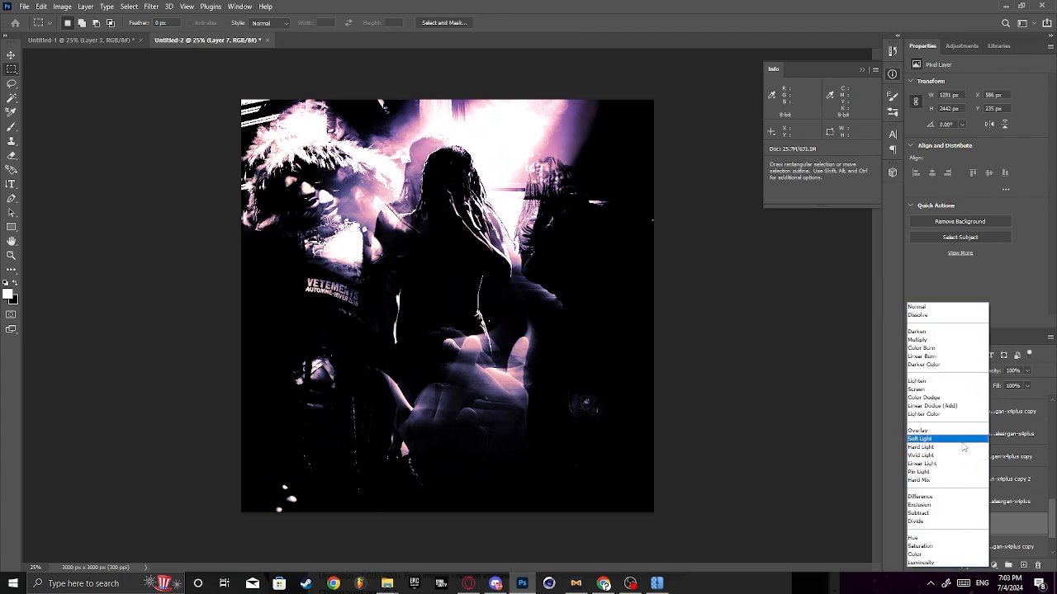
click(963, 440)
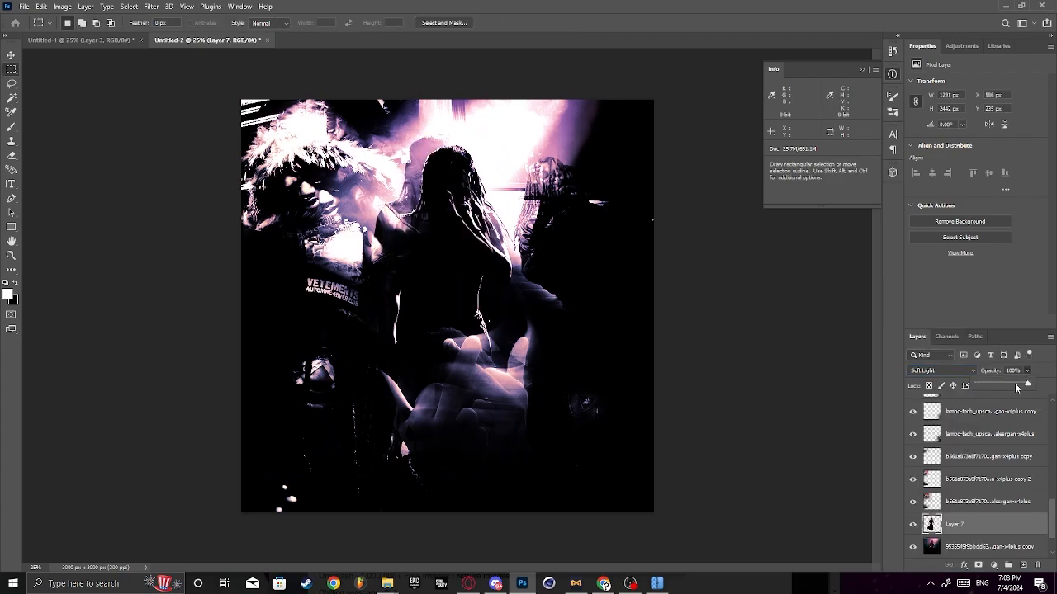
drag(1015, 385, 994, 385)
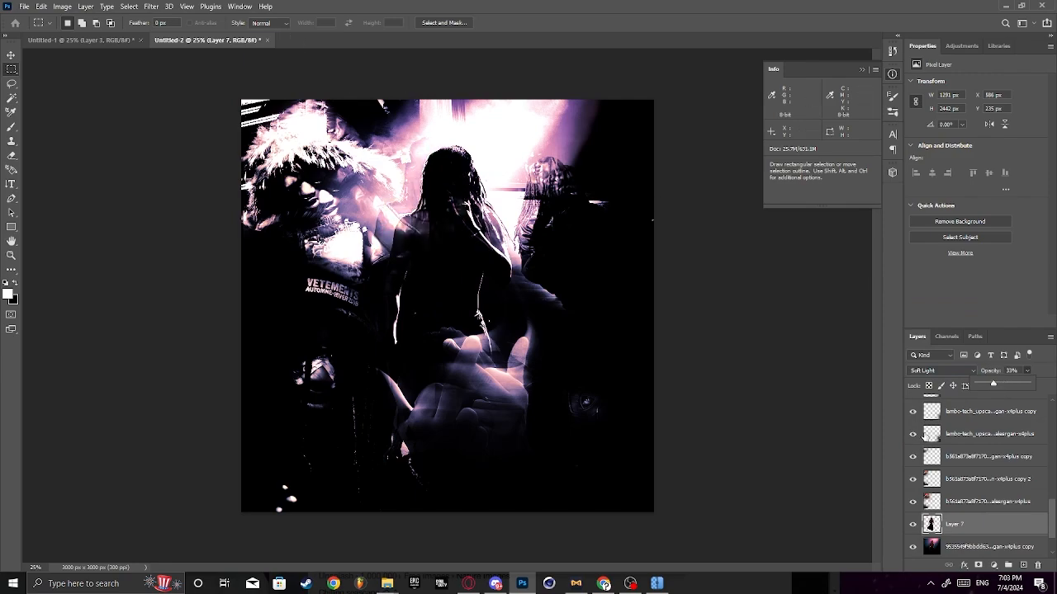
- Duplicate Layer 7 and move the copy right and slightly down to about X 974 px, Y 291 px
right_click(977, 527)
click(937, 118)
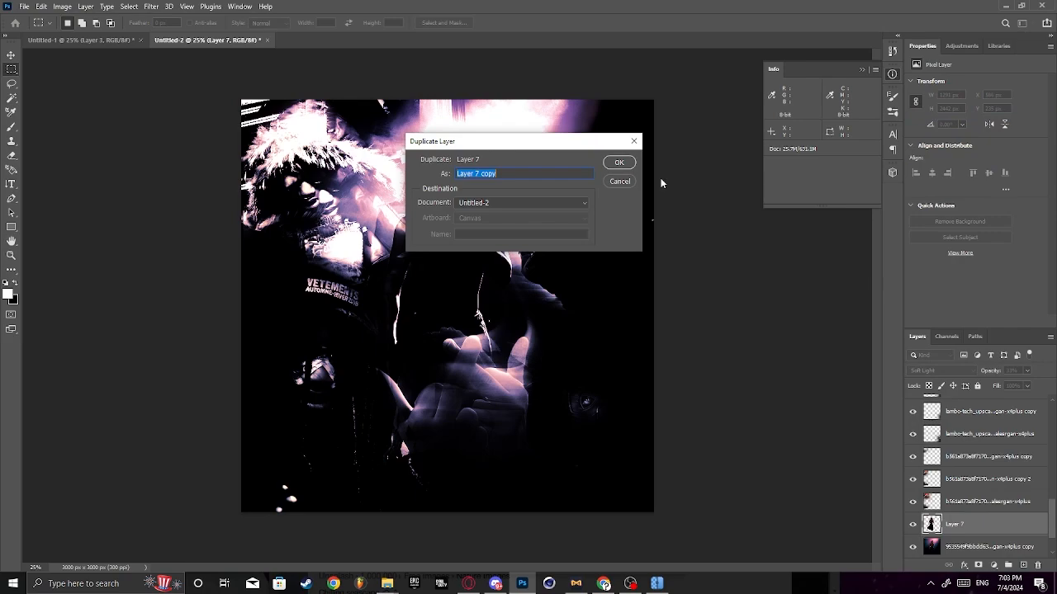
click(618, 162)
key(ctrl+t)
drag(452, 198, 531, 204)
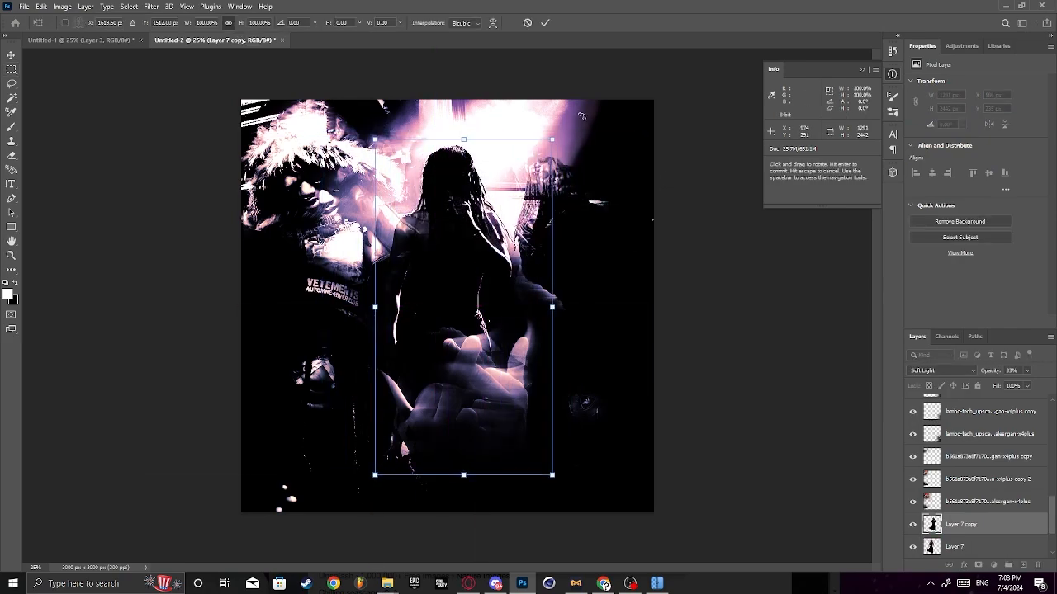
click(544, 23)
- Place the Texturelabs_Grunge_334XL texture image into the collage so that it covers the whole canvas
key(e)
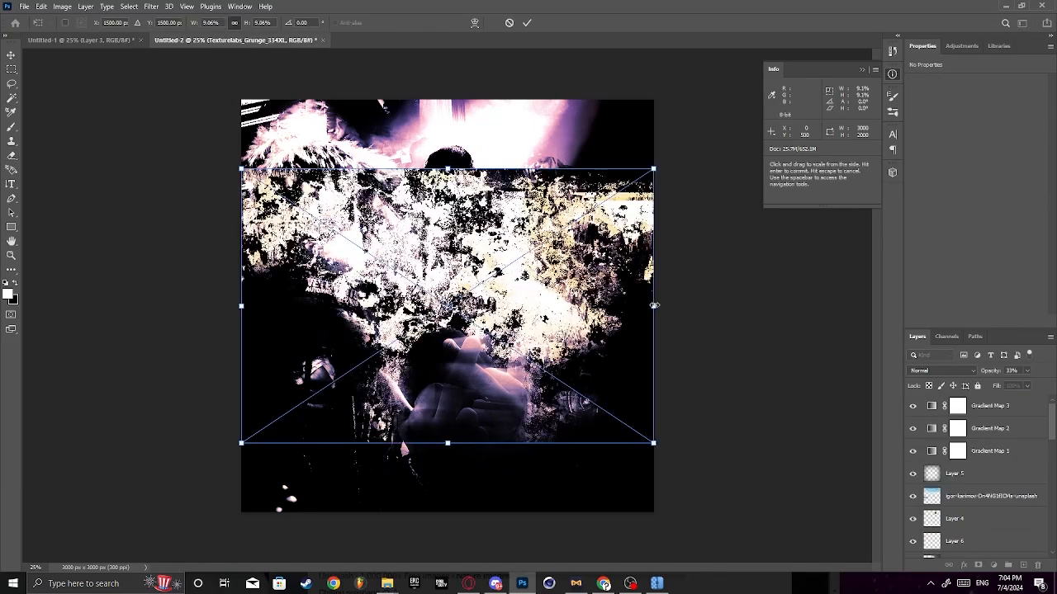
drag(652, 318, 967, 321)
drag(726, 338, 581, 338)
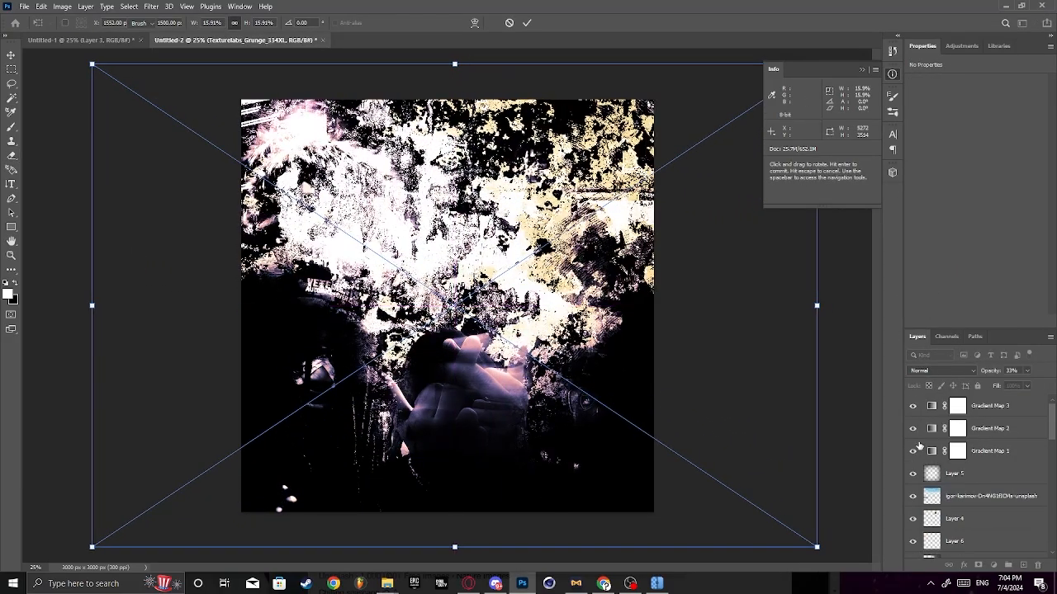
key(Return)
- Move the grunge texture layer directly below Gradient Map 1 and blend it in Soft Light at 58% opacity
scroll(1023, 496, down, 5)
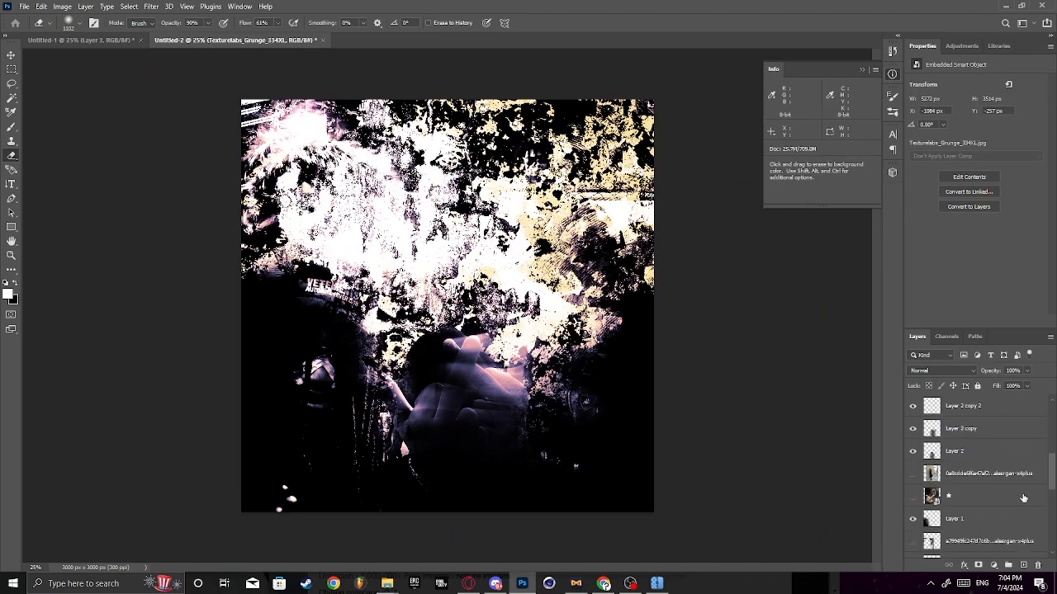
scroll(1023, 498, down, 6)
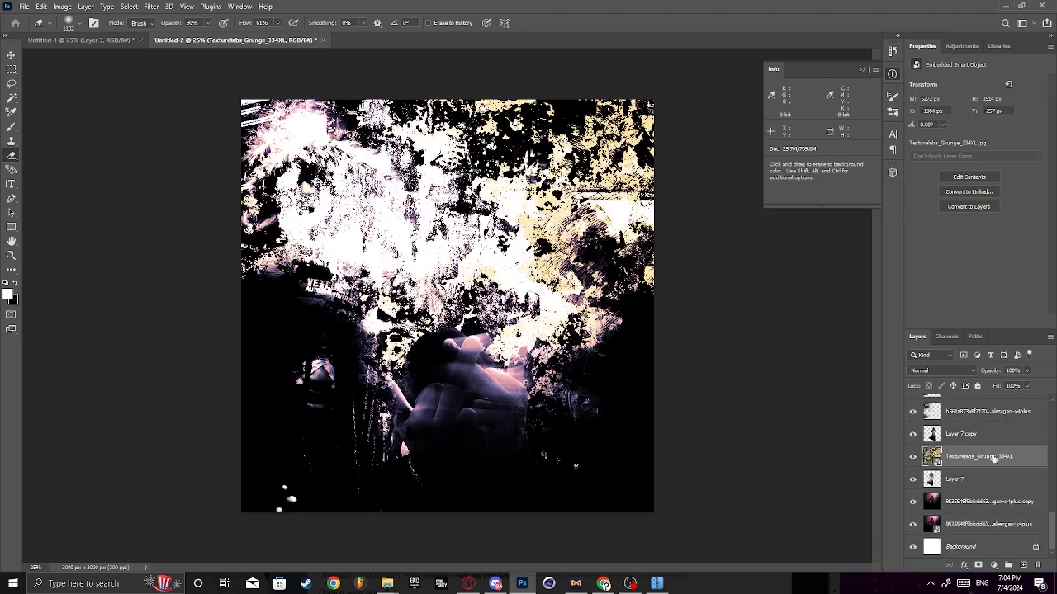
mouse_move(993, 459)
mouse_down()
mouse_move(1000, 183)
mouse_move(999, 474)
mouse_up()
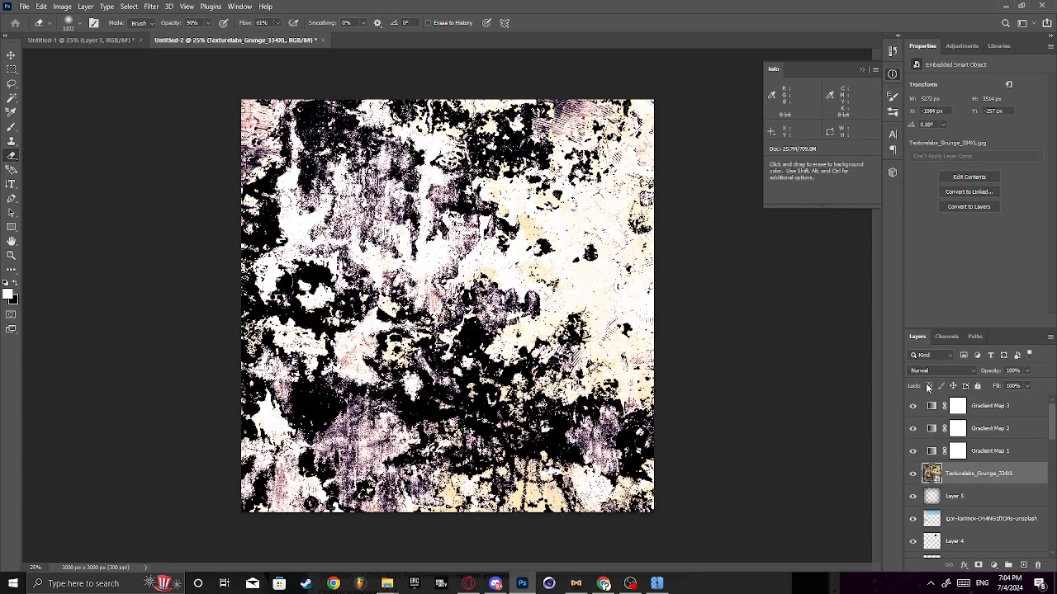
click(929, 372)
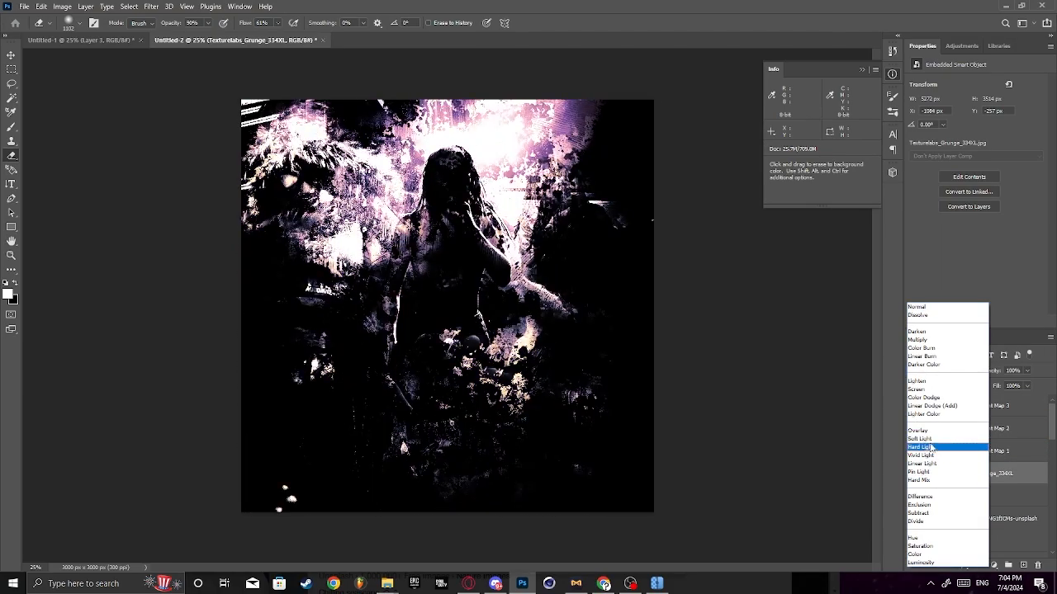
click(934, 433)
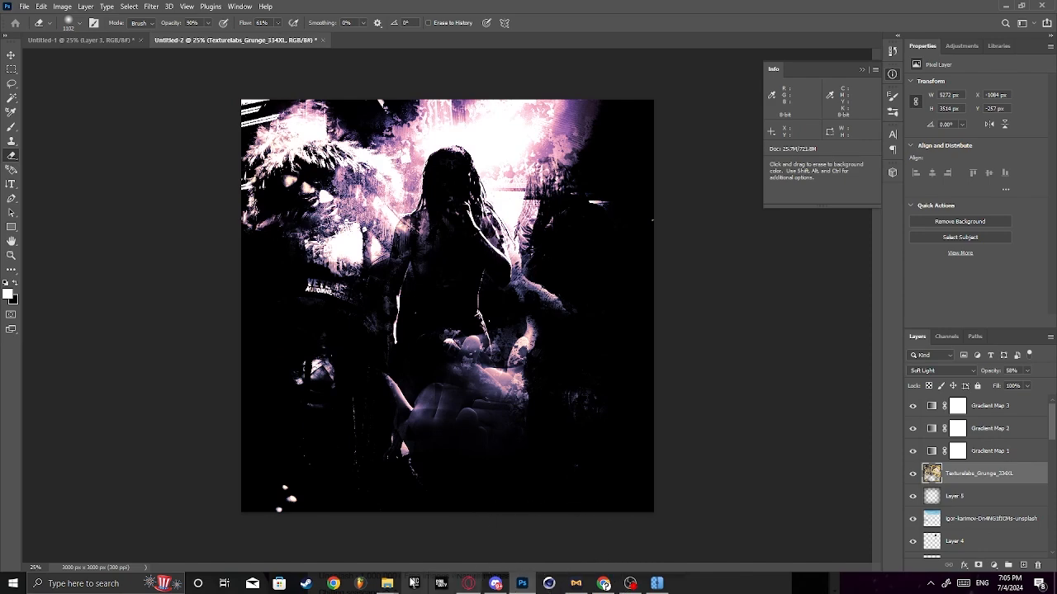
- Switch to File Explorer, look through the Regretlust Pack's Grunge textures, and open its Paper textures folder
mouse_move(390, 580)
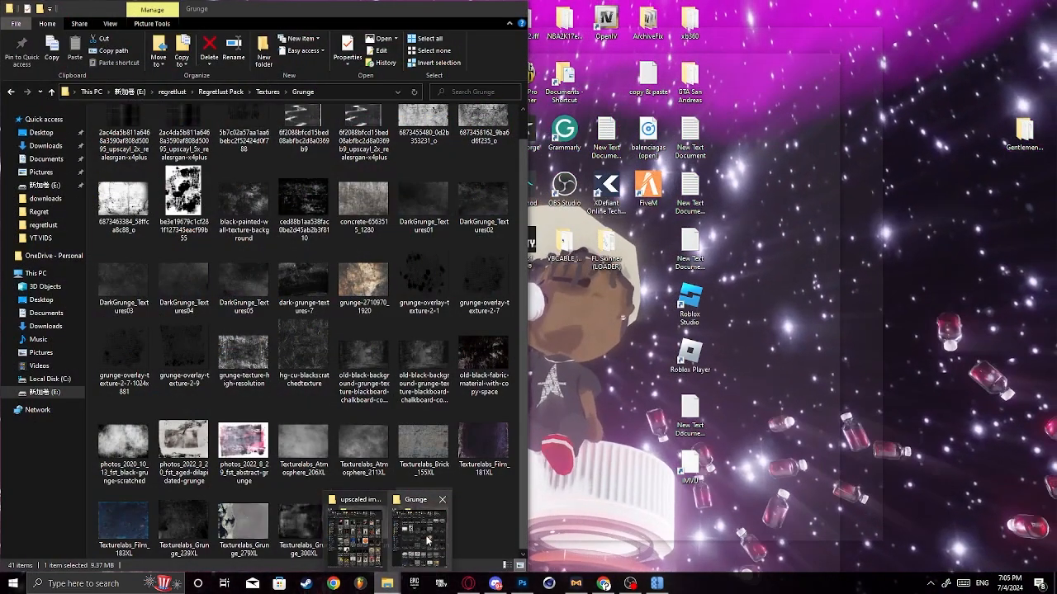
click(419, 541)
click(267, 91)
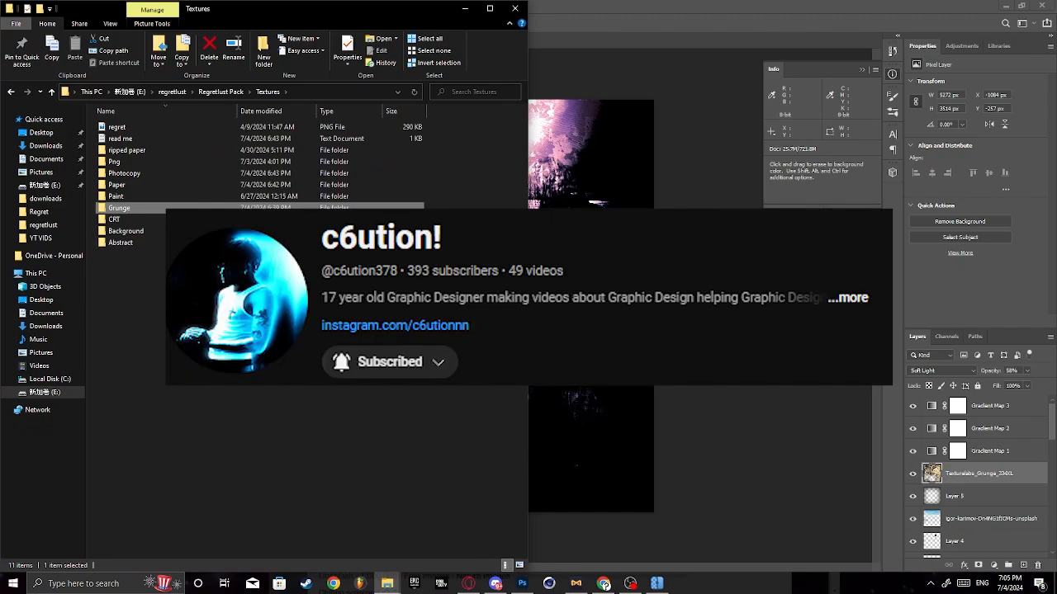
double_click(139, 213)
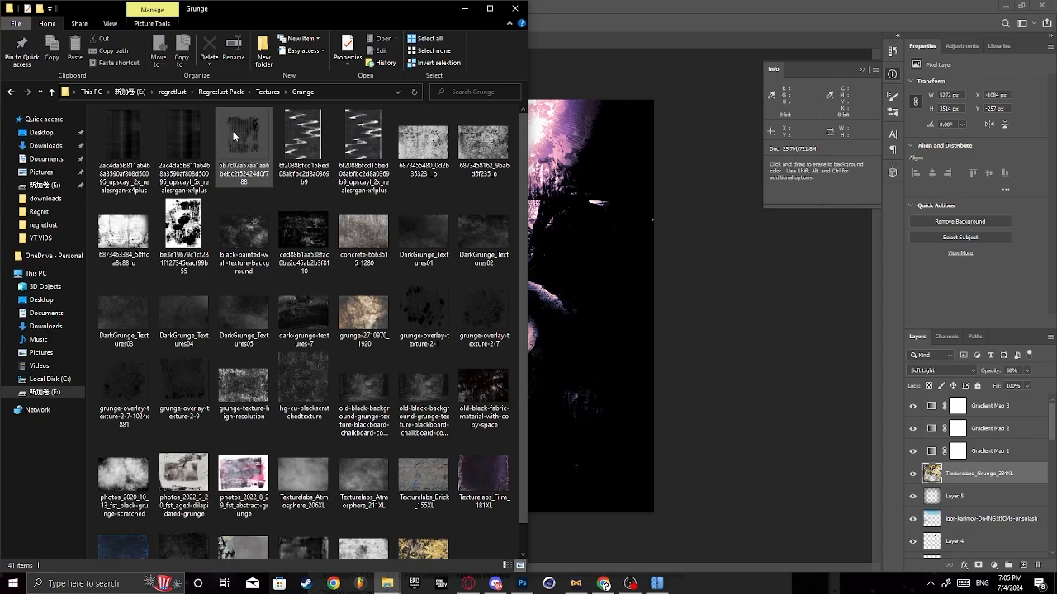
click(267, 91)
double_click(136, 183)
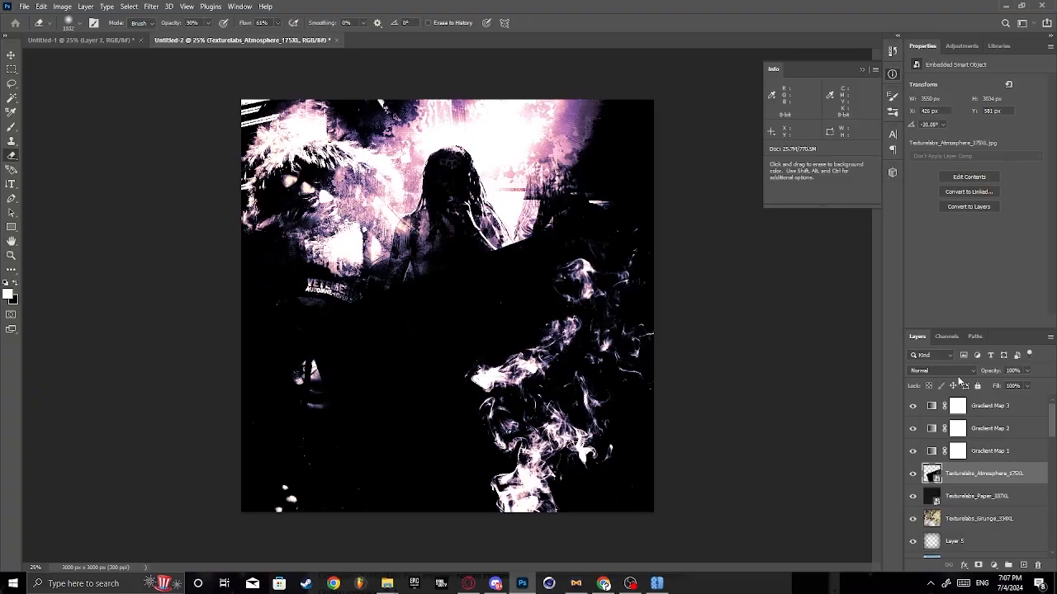
- Blend the Texturelabs_Atmosphere_175XL smoke in Lighten mode, rasterize it, and erase smoke around the hands and lower centre of the canvas
click(957, 371)
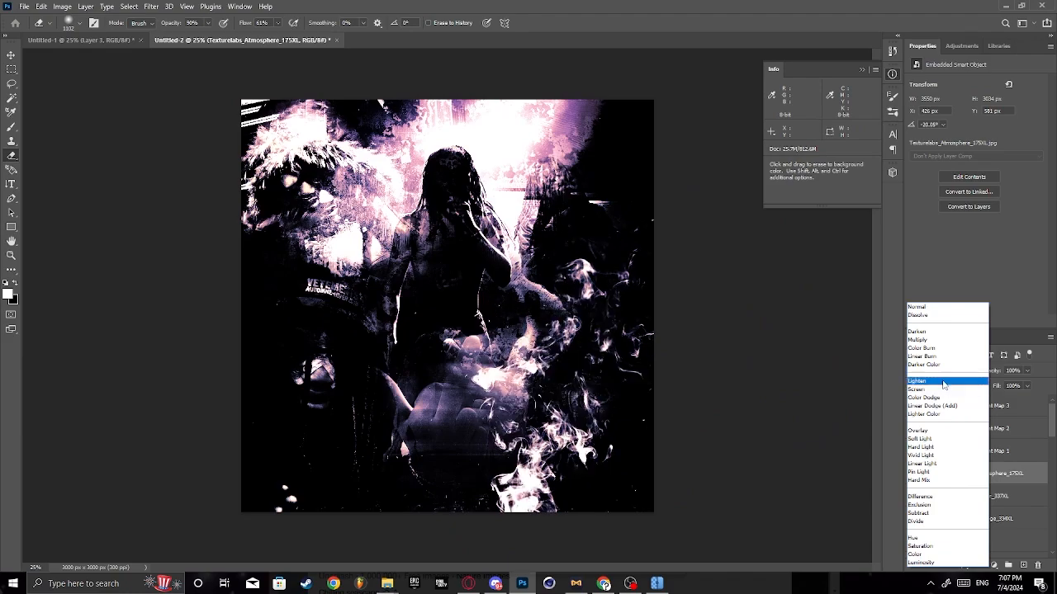
click(943, 381)
click(536, 475)
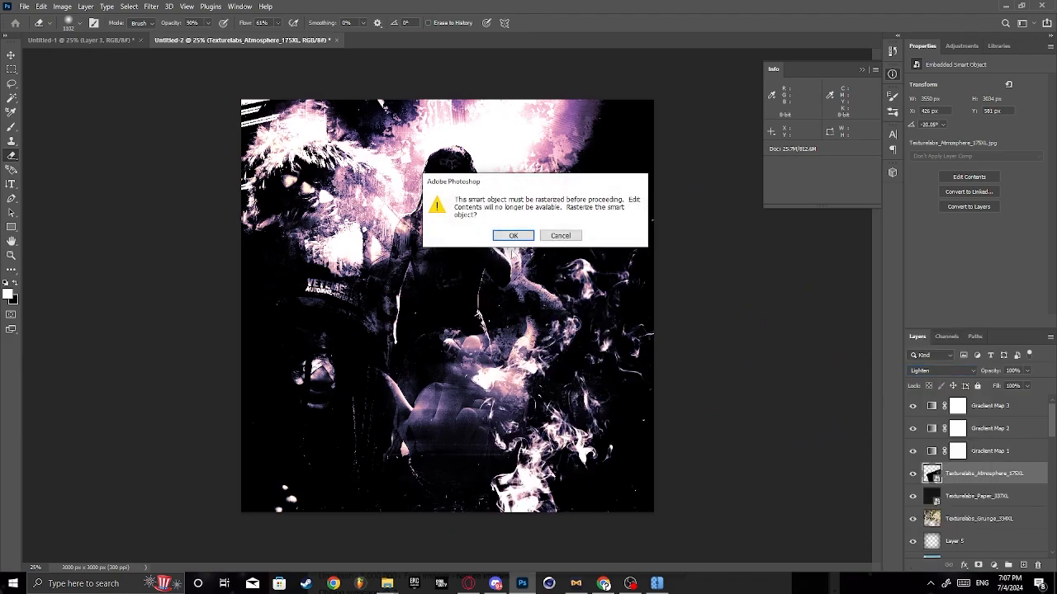
click(510, 234)
mouse_move(531, 429)
mouse_down()
mouse_move(578, 507)
mouse_move(493, 514)
mouse_move(653, 267)
mouse_move(557, 314)
mouse_move(575, 364)
mouse_up()
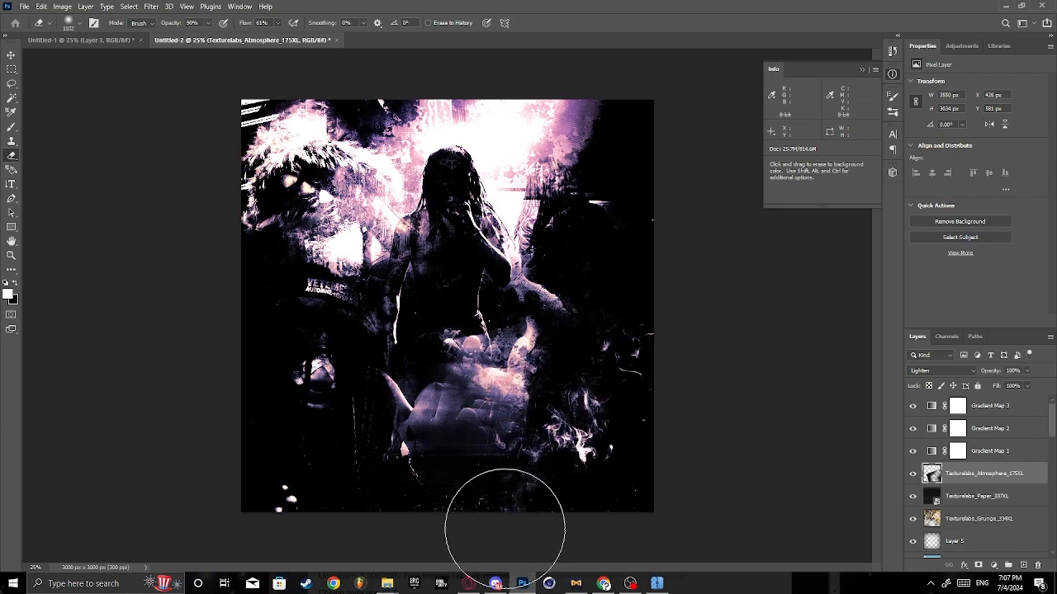
- Rotate the smoke texture about -3.7° and shift it slightly down, with its centre near X 2197 px, Y 2226 px
key(ctrl+t)
drag(760, 399, 761, 401)
drag(848, 412, 845, 392)
drag(730, 460, 729, 475)
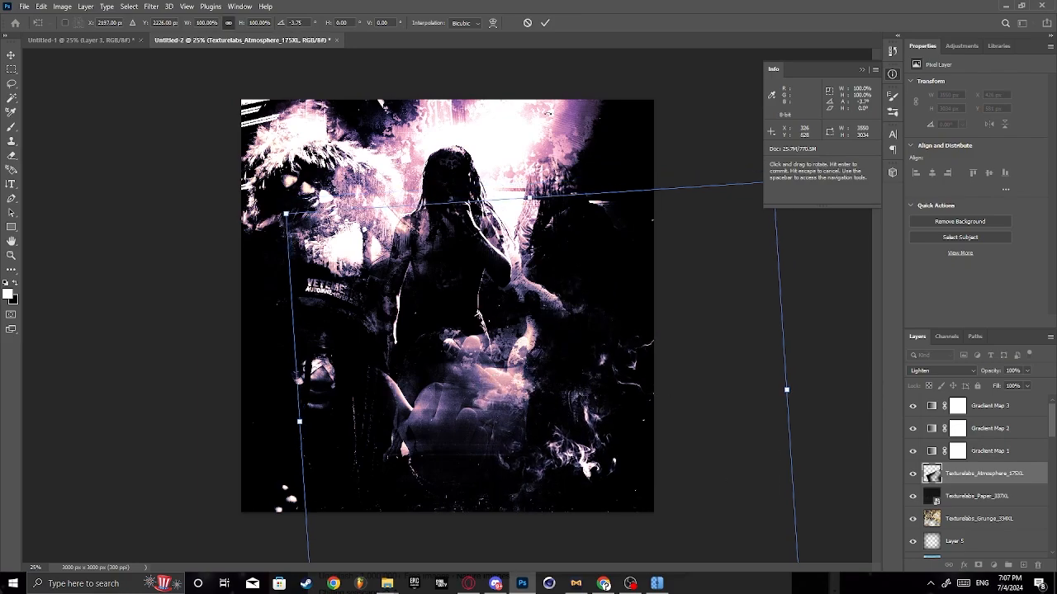
click(545, 25)
- Paint a soft white haze with the brush at 15% opacity on a new layer directly below the lambo-tech photo layers
scroll(965, 501, down, 8)
click(1000, 540)
click(991, 521)
key(b)
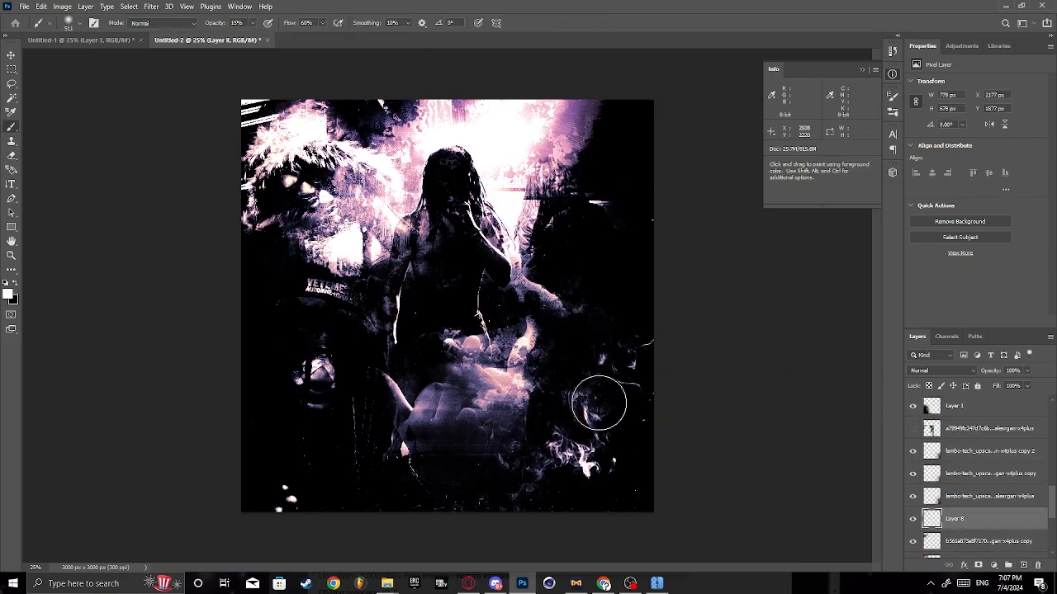
- Add a layer above the lambo-tech copy 2 photo and brush faint white haze over the hooded figure on the canvas's right
scroll(949, 512, up, 1)
click(989, 474)
click(1023, 565)
drag(583, 405, 588, 372)
drag(557, 195, 583, 226)
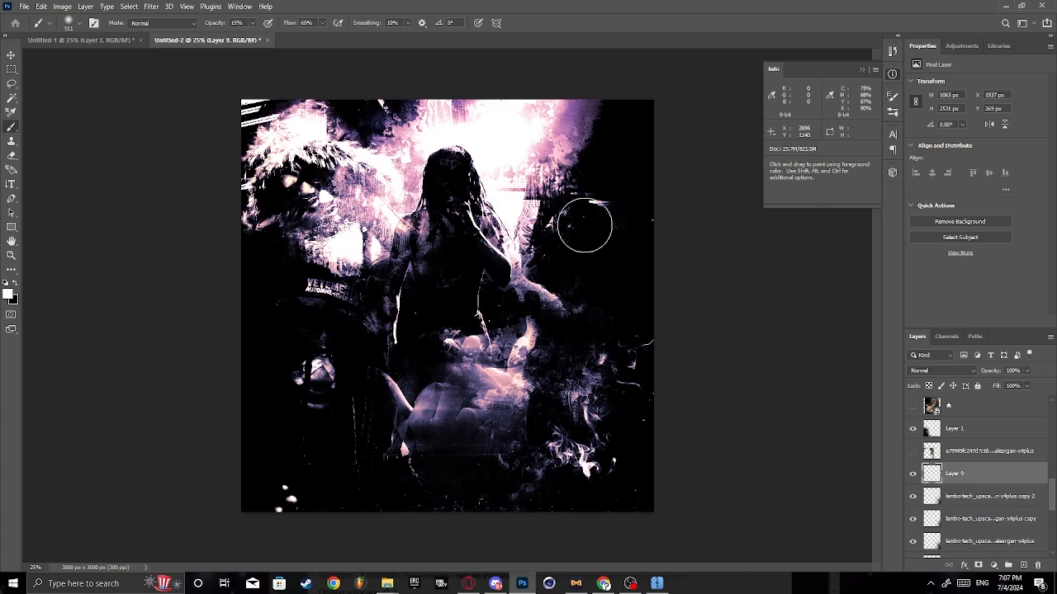
- Add a layer above the igor-karimov photo and brush white haze over the lower collage with brush opacity set to 17%
scroll(990, 460, up, 8)
click(992, 496)
click(1023, 565)
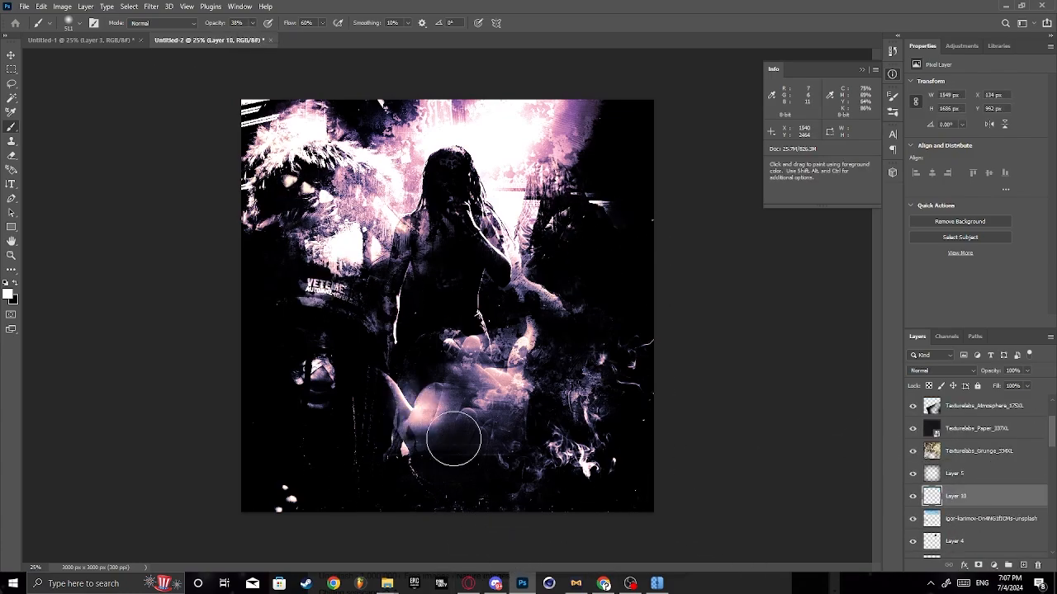
drag(251, 23, 241, 42)
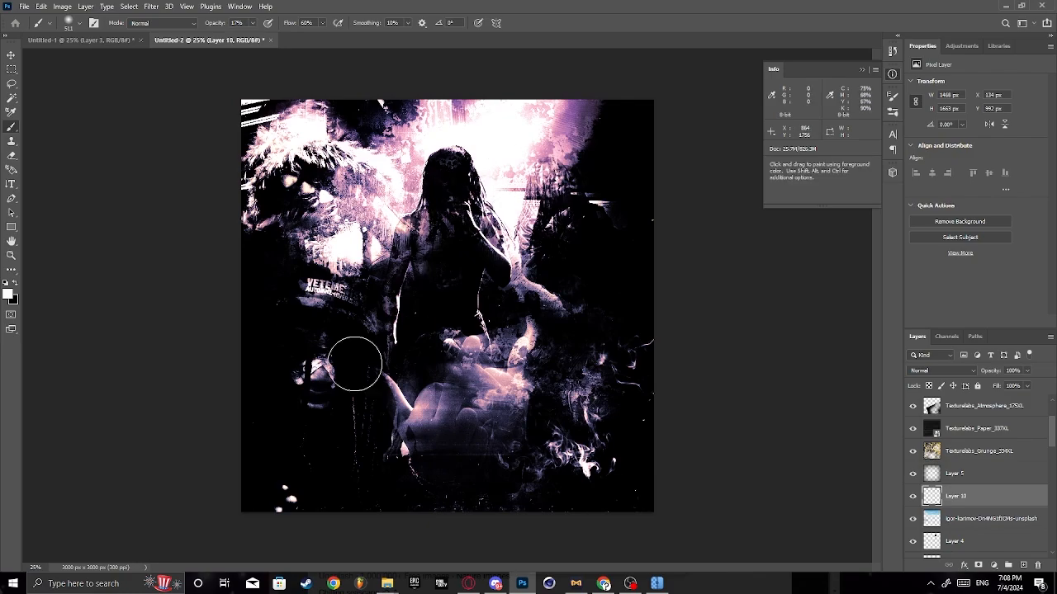
click(608, 306)
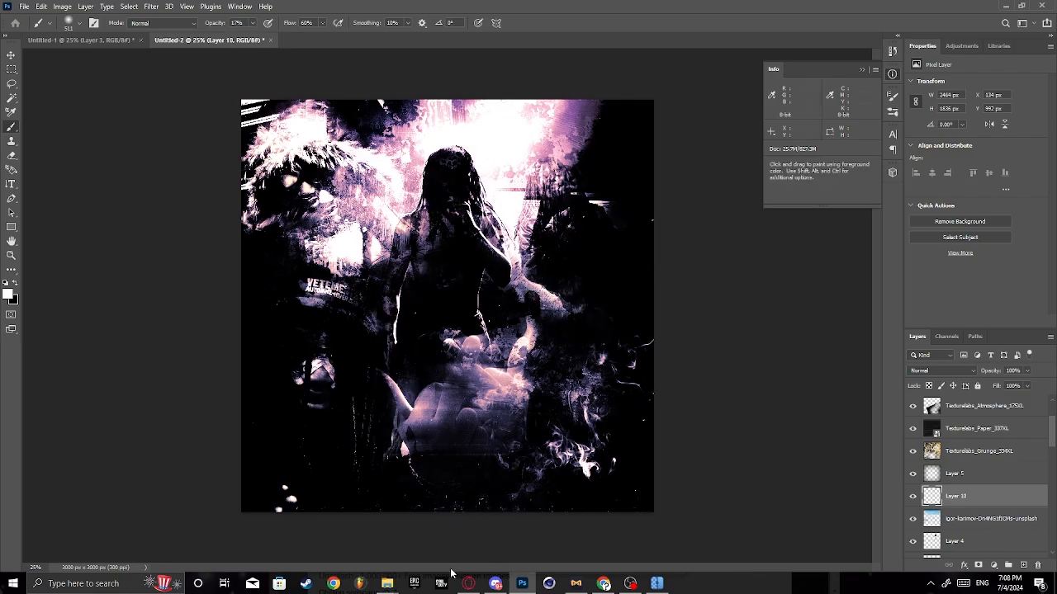
- Brush more faint haze on Layer 10 along the canvas's bottom edge, the right-hand figure's upper area and the fur-hooded figure's lower body
mouse_move(386, 582)
mouse_move(382, 543)
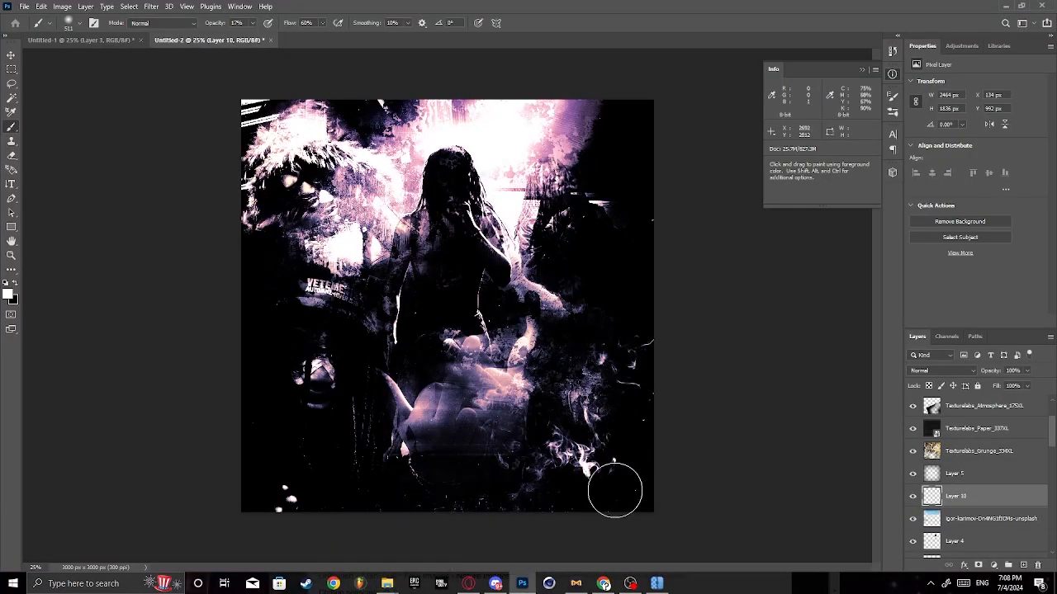
drag(615, 491, 458, 488)
mouse_move(615, 153)
mouse_down()
mouse_move(593, 183)
mouse_move(616, 208)
mouse_up()
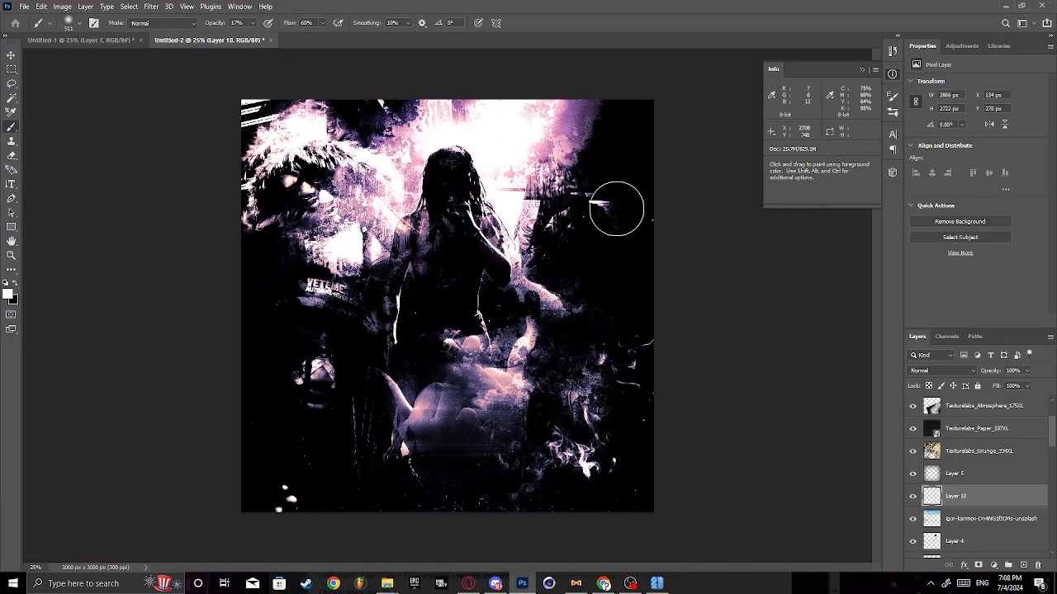
drag(316, 382, 315, 405)
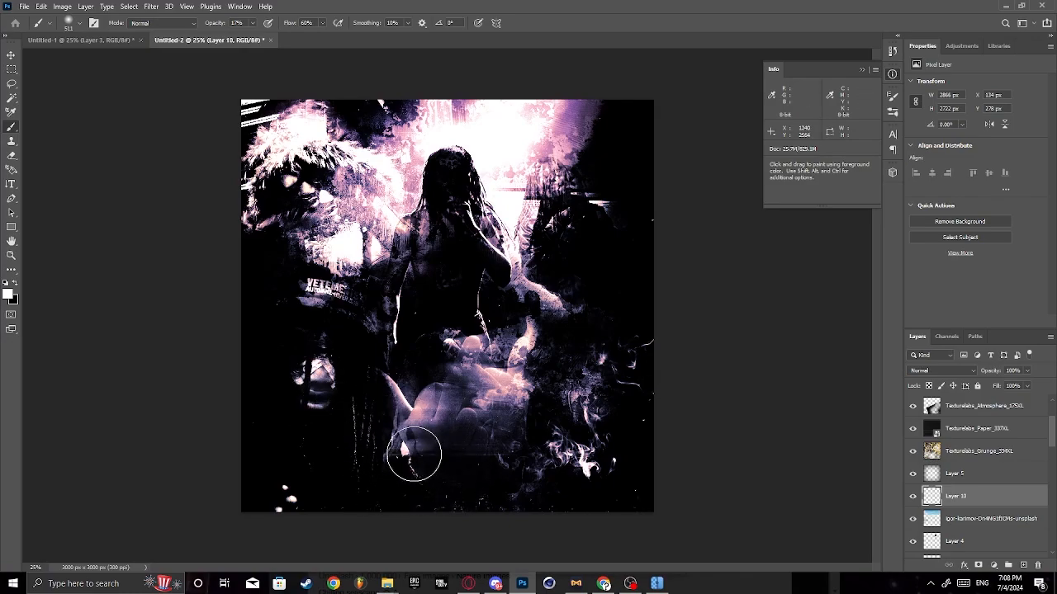
drag(447, 500, 506, 501)
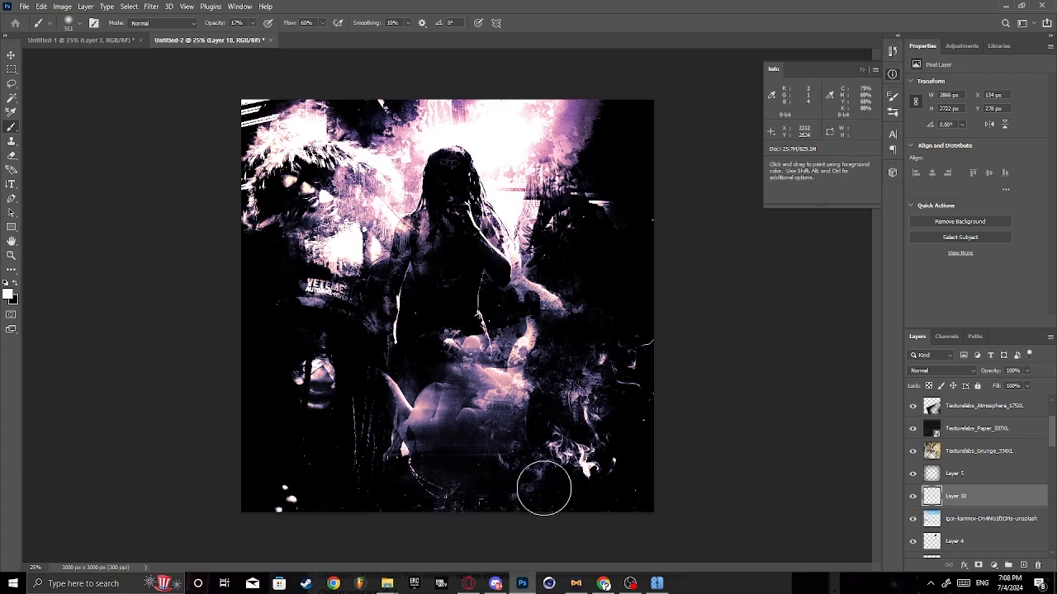
- Try to copy a rectangular piece of the performer from Layer 7 copy onto a new layer and move it beside the performer's head
scroll(990, 512, down, 5)
scroll(1016, 529, down, 4)
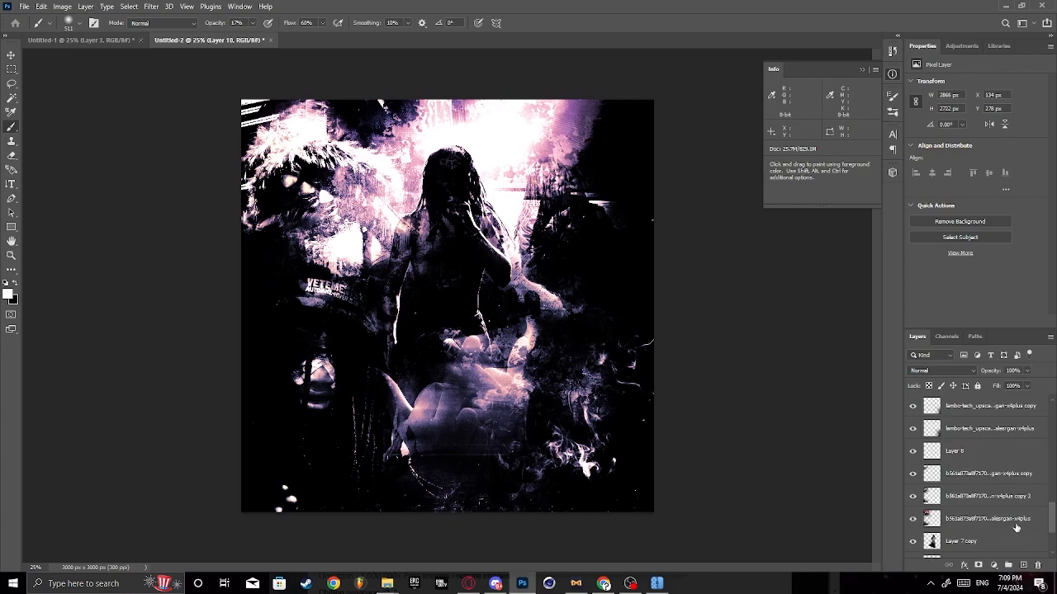
scroll(1016, 525, down, 1)
scroll(1003, 520, up, 1)
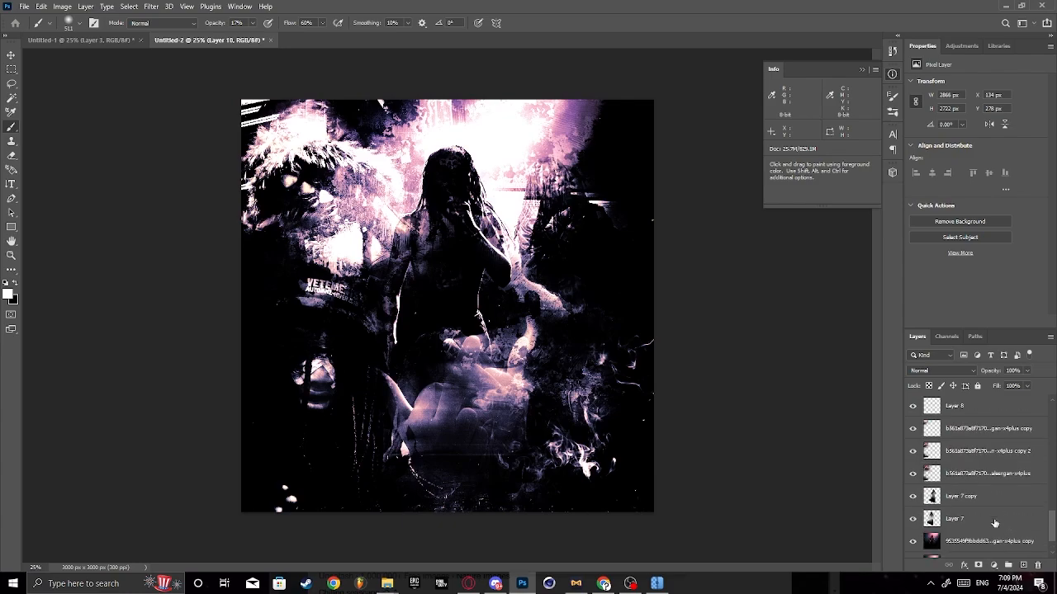
scroll(995, 520, down, 1)
click(962, 482)
key(m)
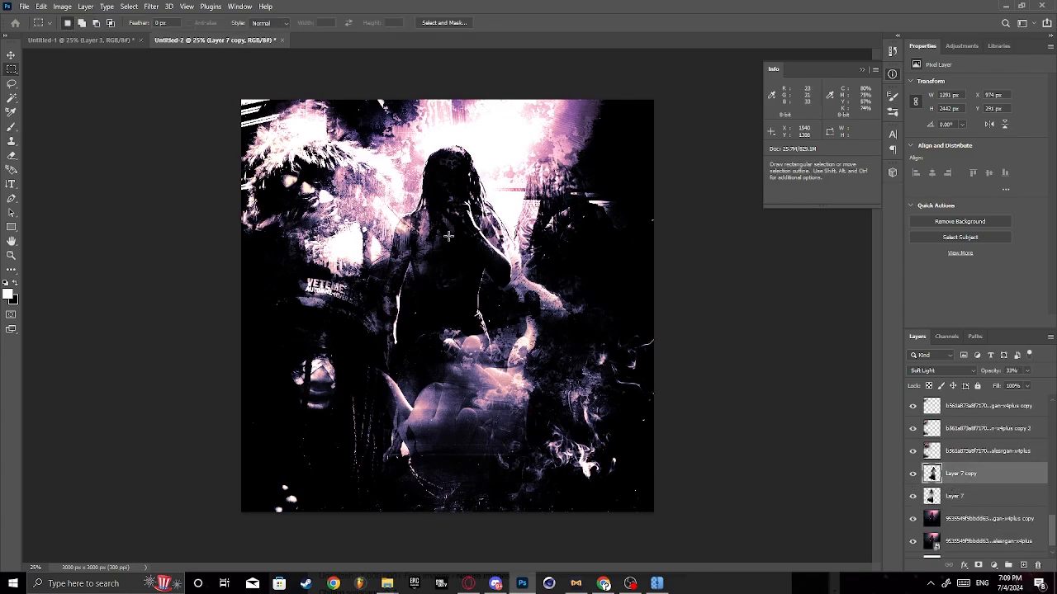
drag(425, 160, 478, 203)
key(ctrl+j)
key(ctrl+t)
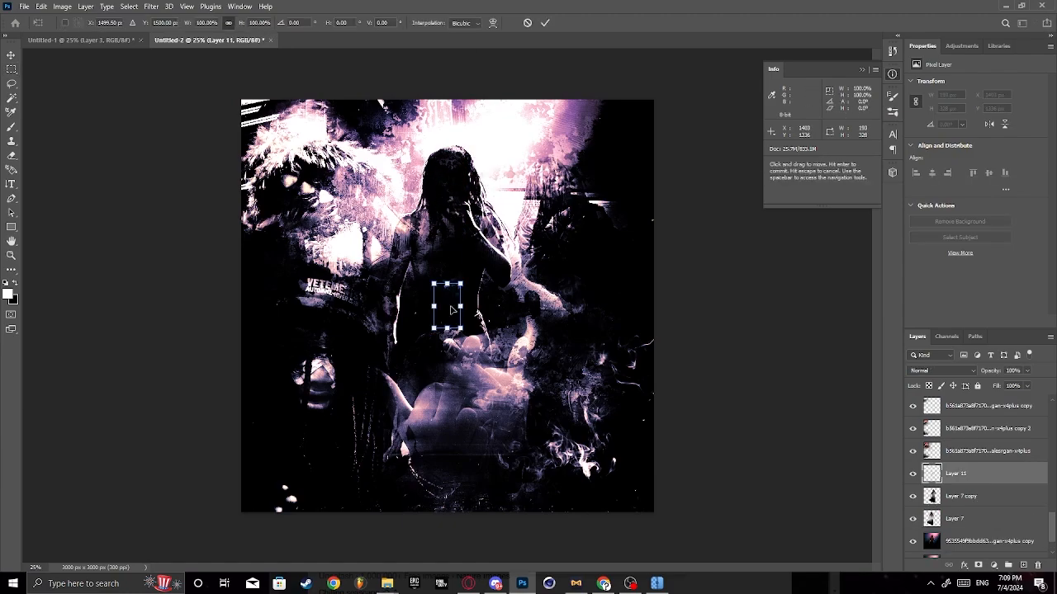
drag(452, 309, 419, 164)
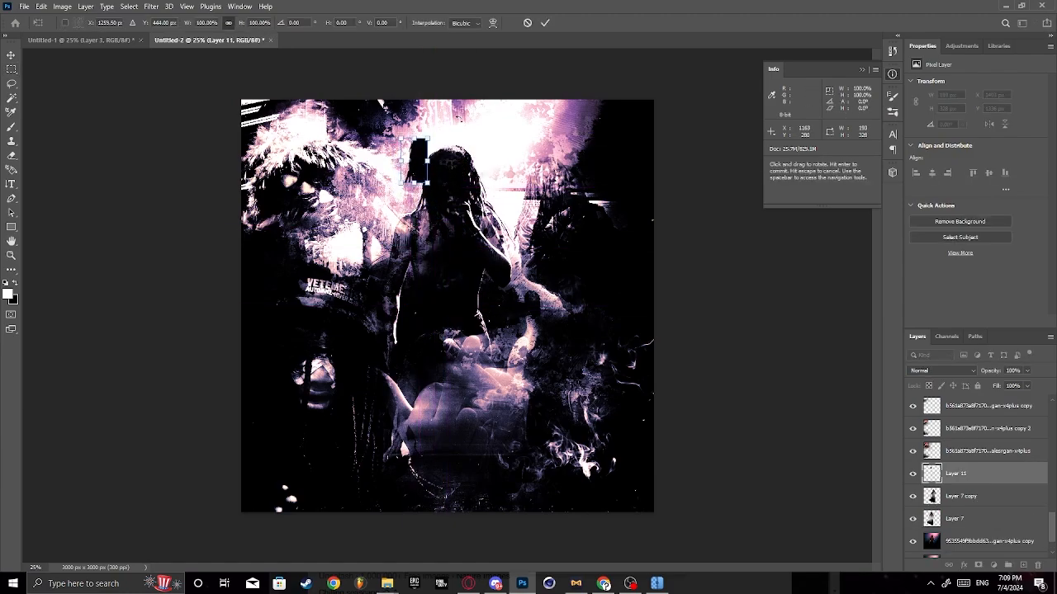
click(527, 24)
key(Delete)
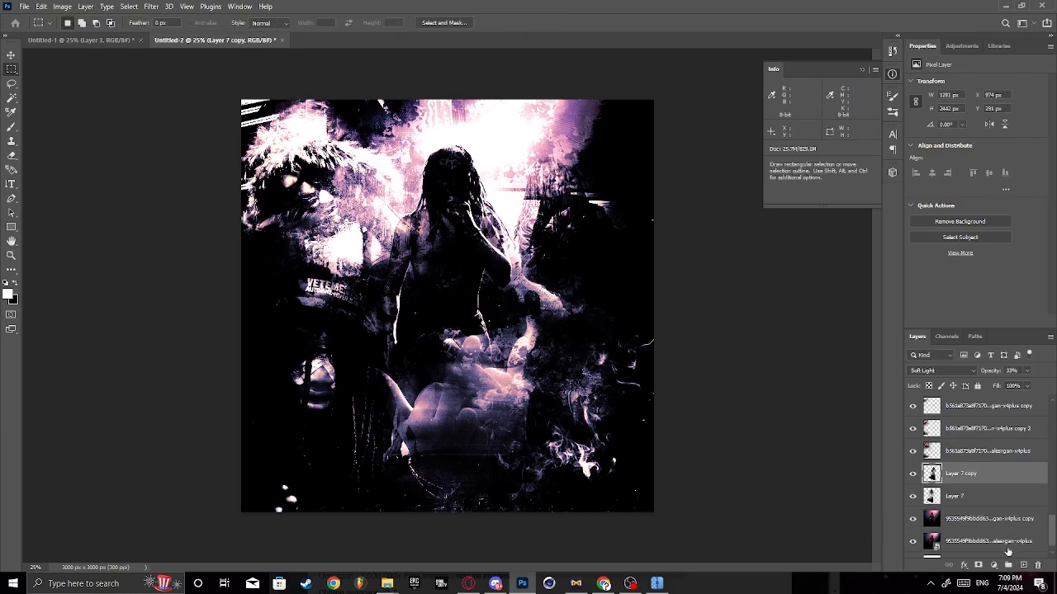
- Copy a rectangular piece around the performer's head, about 472 by 400 px, from the purple background photo's copy onto a new layer
click(966, 532)
click(962, 519)
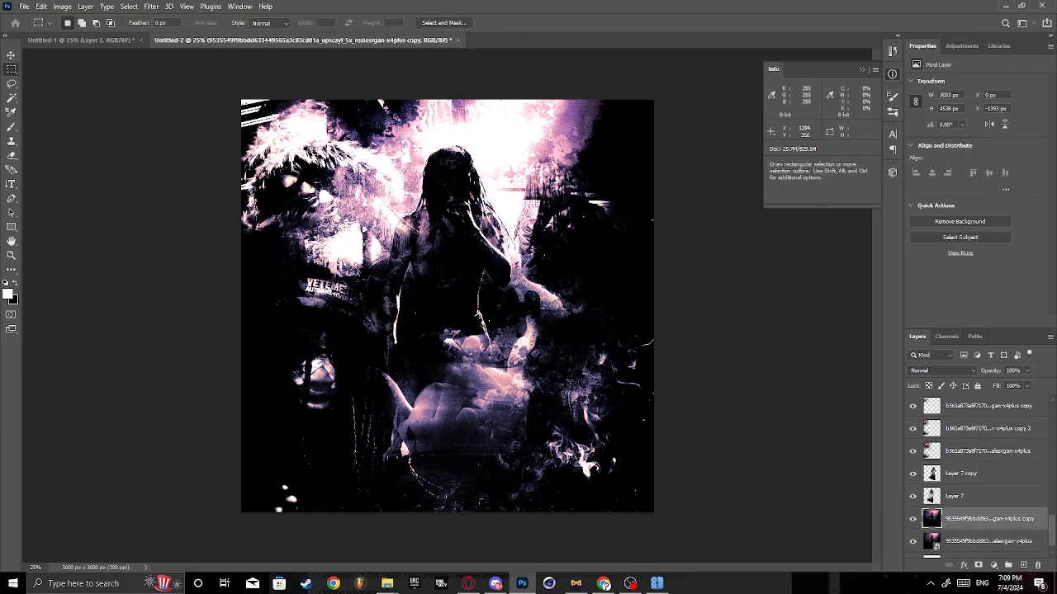
drag(417, 148, 482, 204)
key(ctrl+c)
key(ctrl+v)
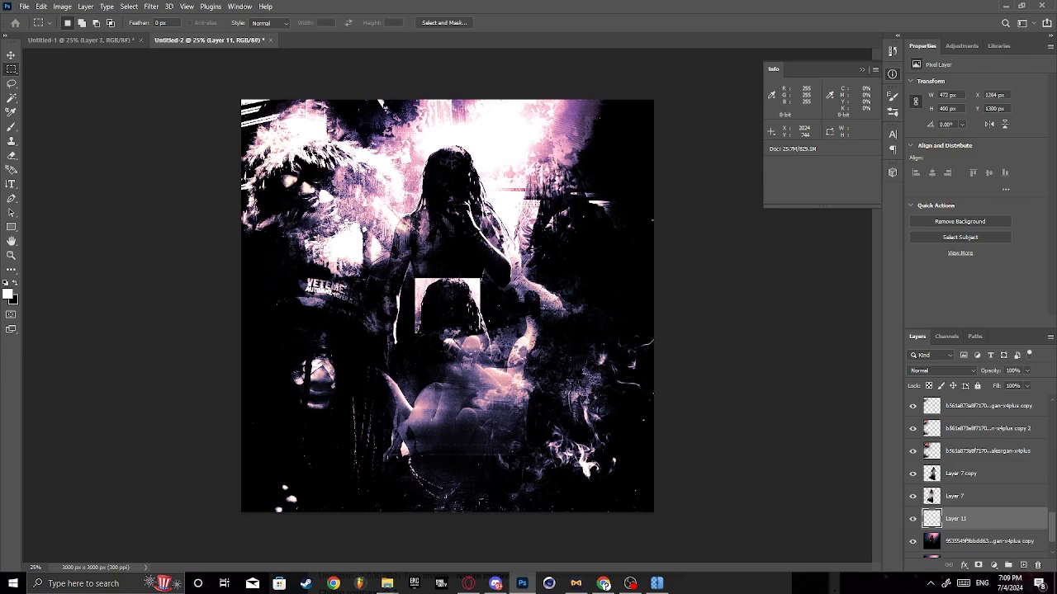
- Place the pasted head piece left of the performer's head and blend it at 50% fill, erasing its overlap with the hair
key(ctrl+t)
drag(448, 307, 420, 162)
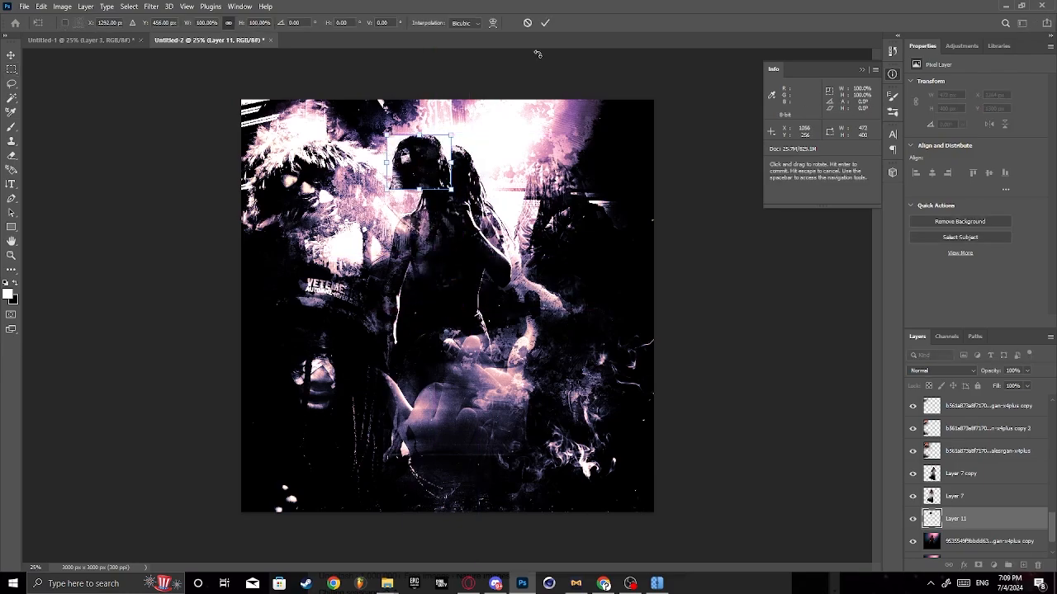
click(545, 22)
drag(1027, 371, 1002, 401)
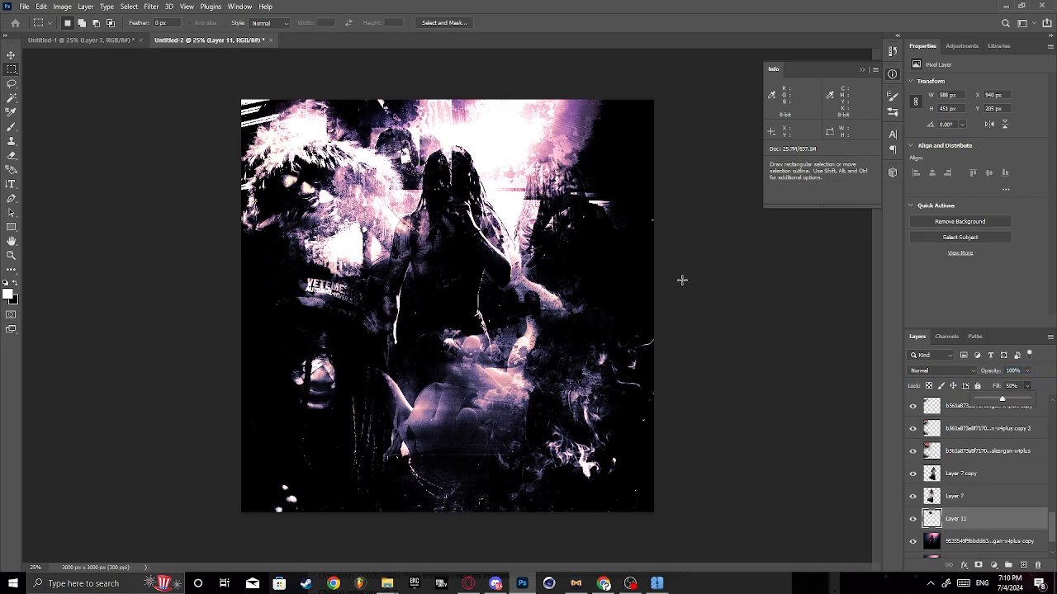
key(e)
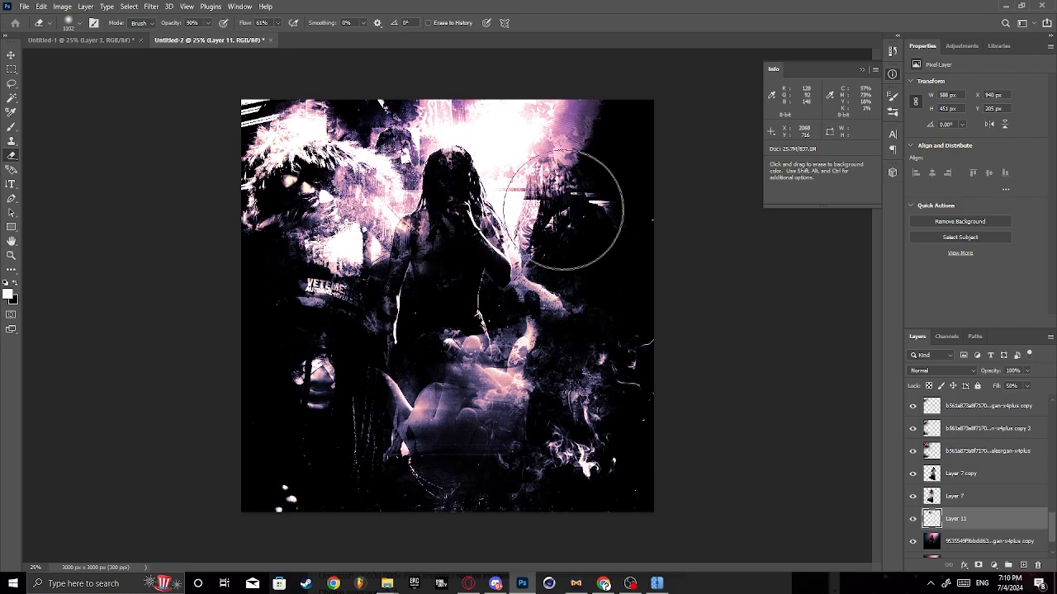
- Duplicate Layer 11, flip the copy horizontally and move it to the right of the performer's head
right_click(983, 532)
click(950, 115)
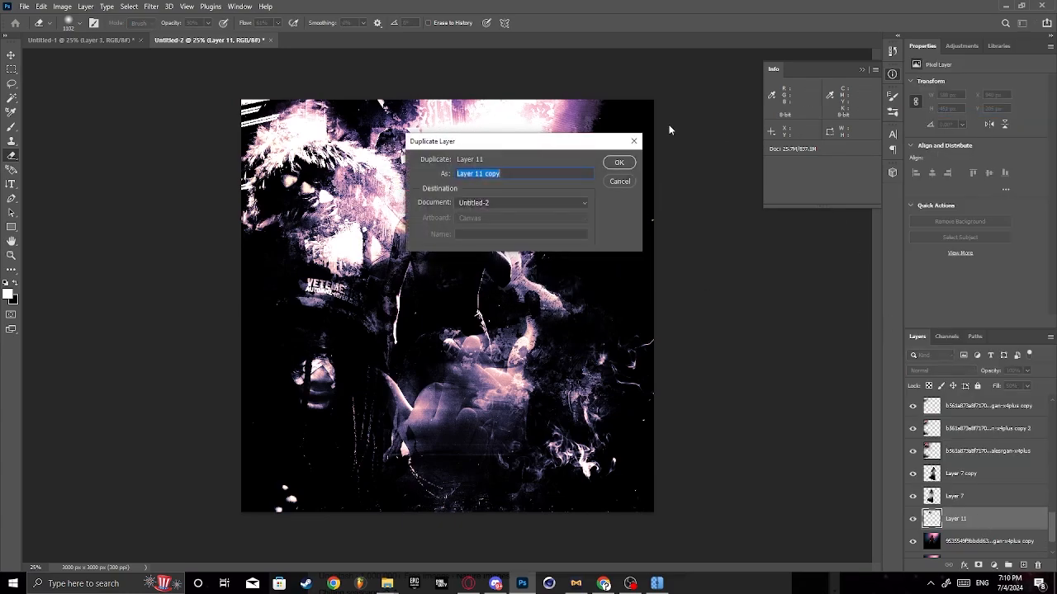
click(619, 162)
click(64, 7)
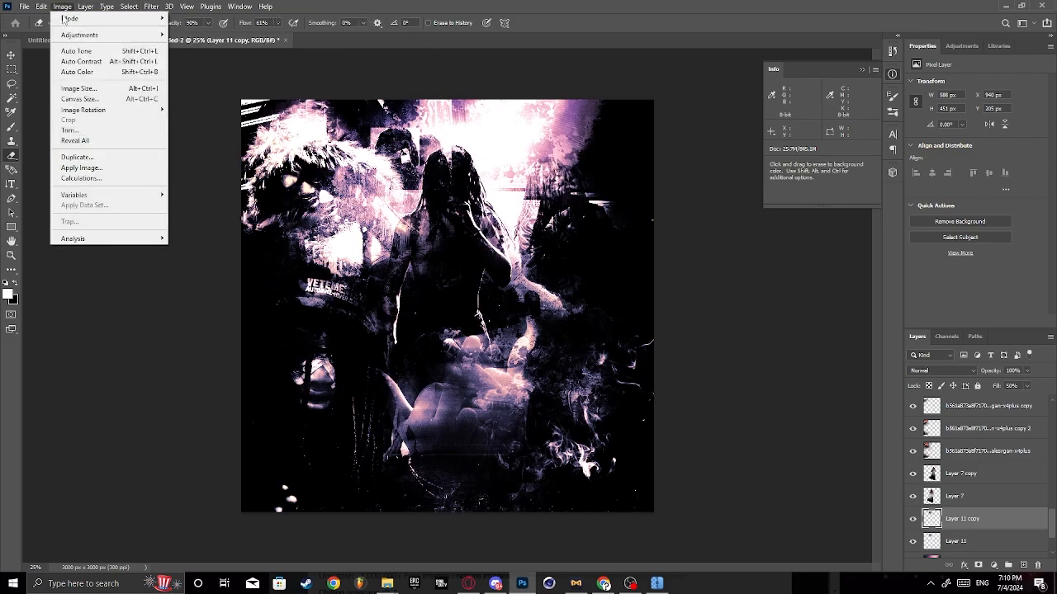
mouse_move(41, 6)
mouse_move(95, 258)
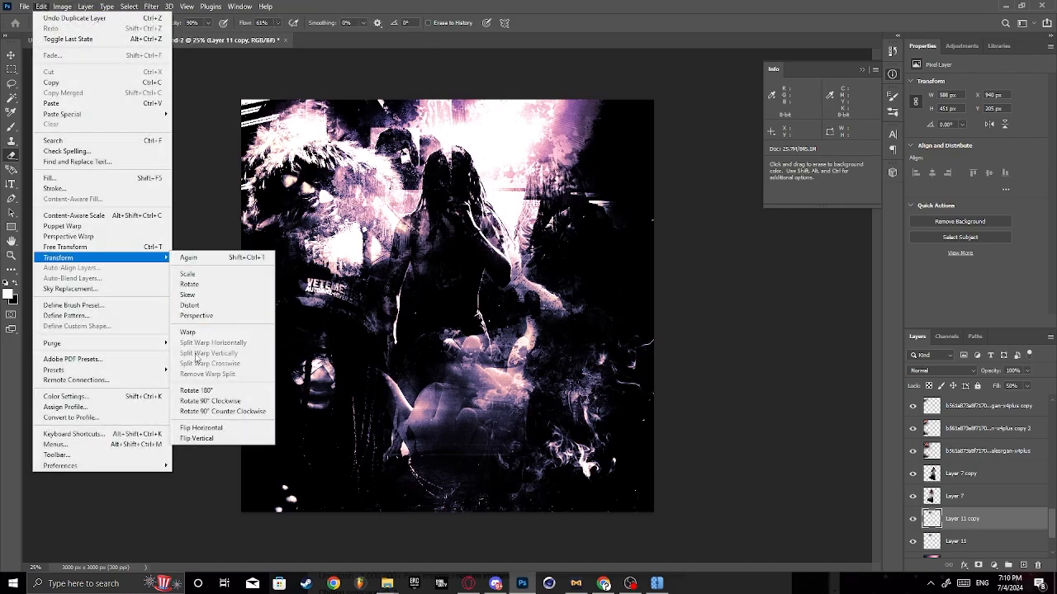
click(202, 428)
key(ctrl+t)
drag(417, 171, 500, 172)
click(545, 23)
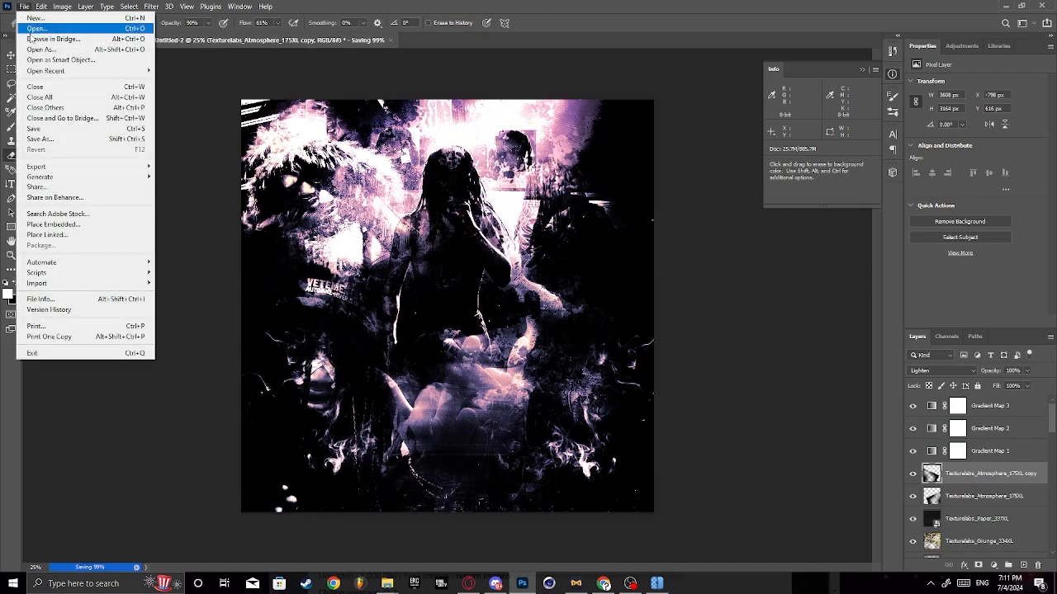
- Create a new white RGB document of 3000 by 3000 pixels at 300 pixels/inch
click(25, 7)
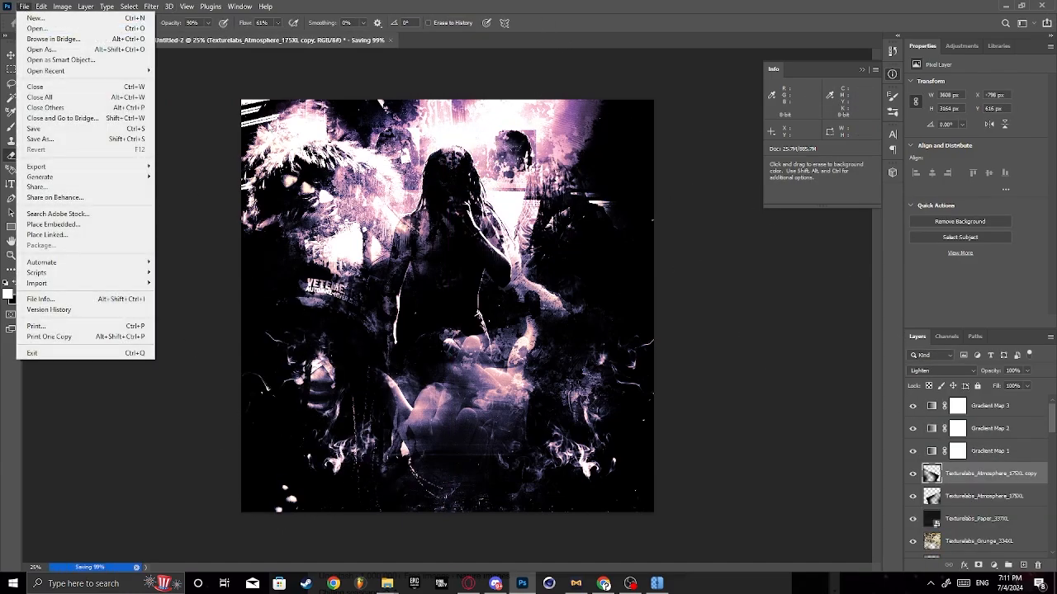
click(51, 25)
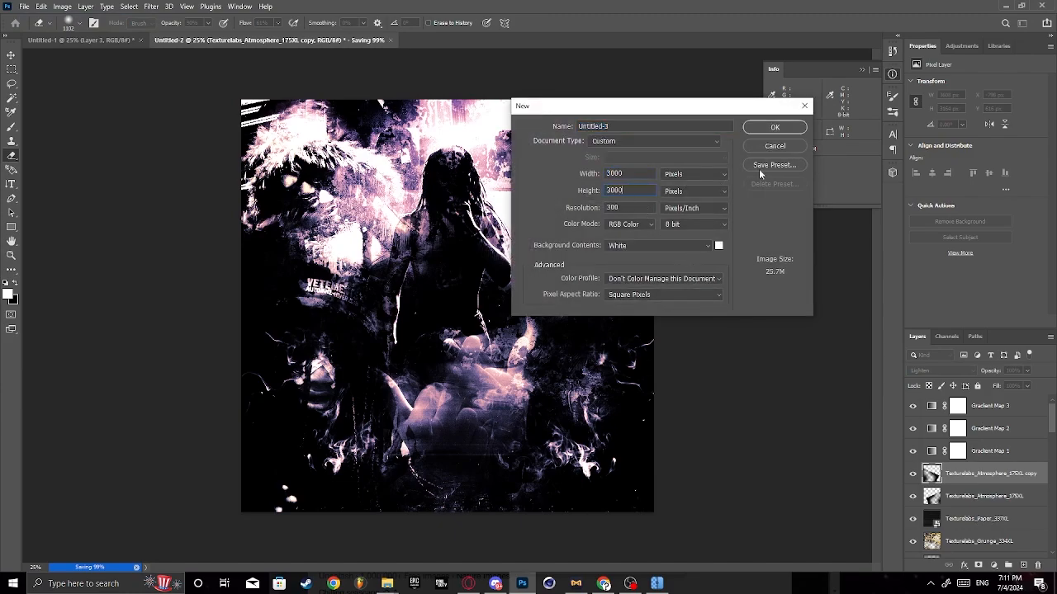
click(781, 130)
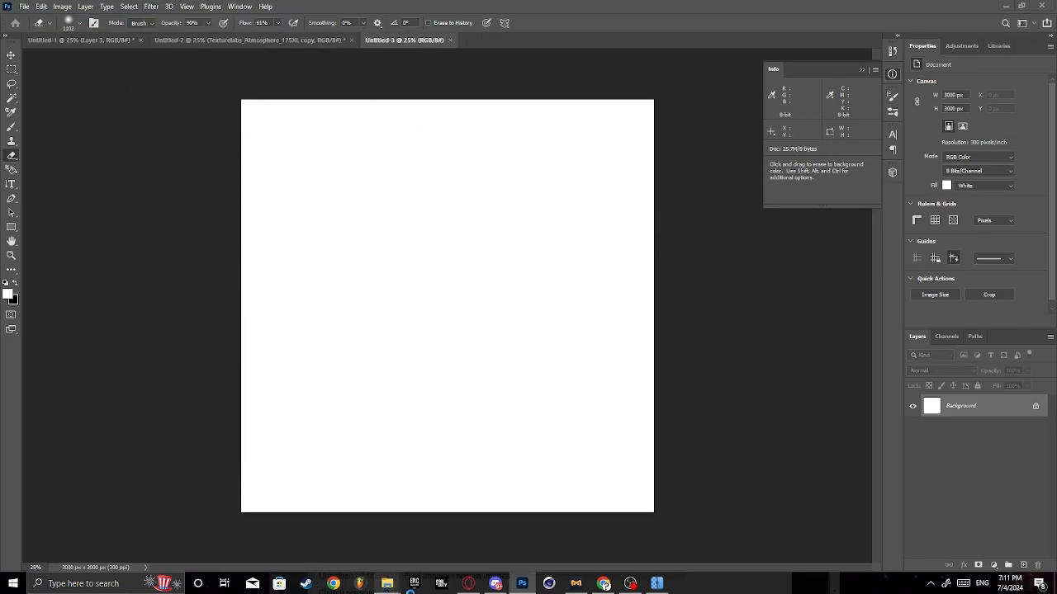
right_click(359, 584)
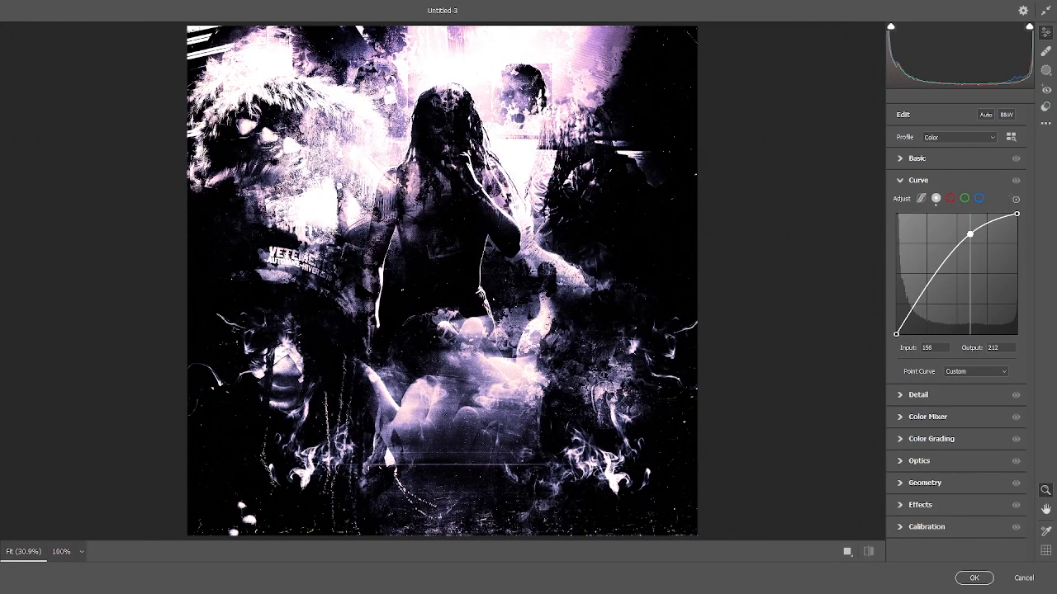
- Adjust the Camera Raw curve and set Exposure +0.20, Highlights -52, Whites +39, Blacks -42, Texture +7, Clarity -30 and Vibrance +20
drag(924, 302, 925, 280)
click(916, 161)
drag(956, 246, 960, 247)
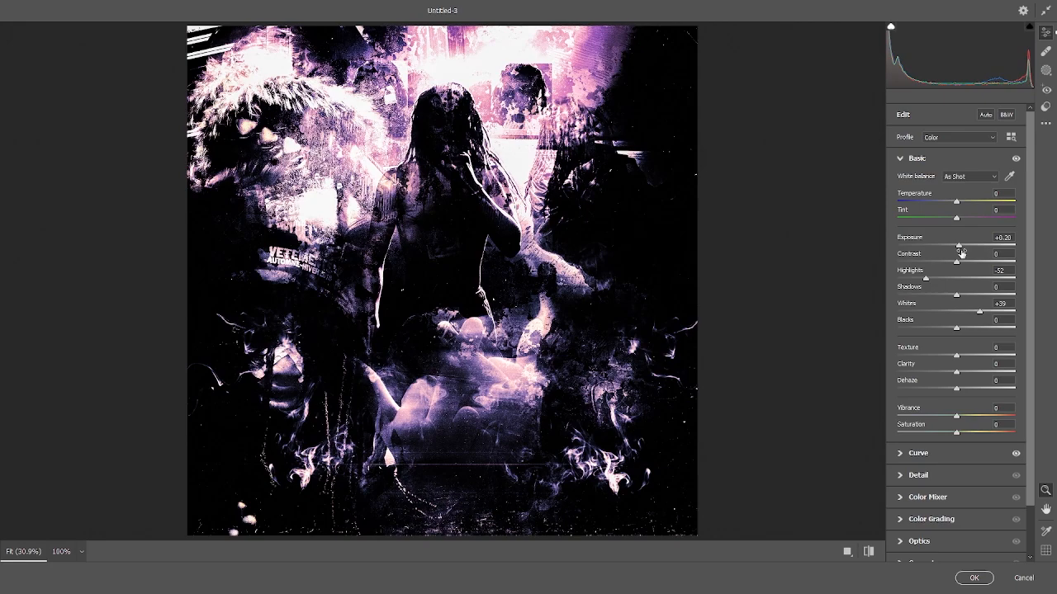
scroll(959, 289, down, 2)
drag(956, 360, 977, 377)
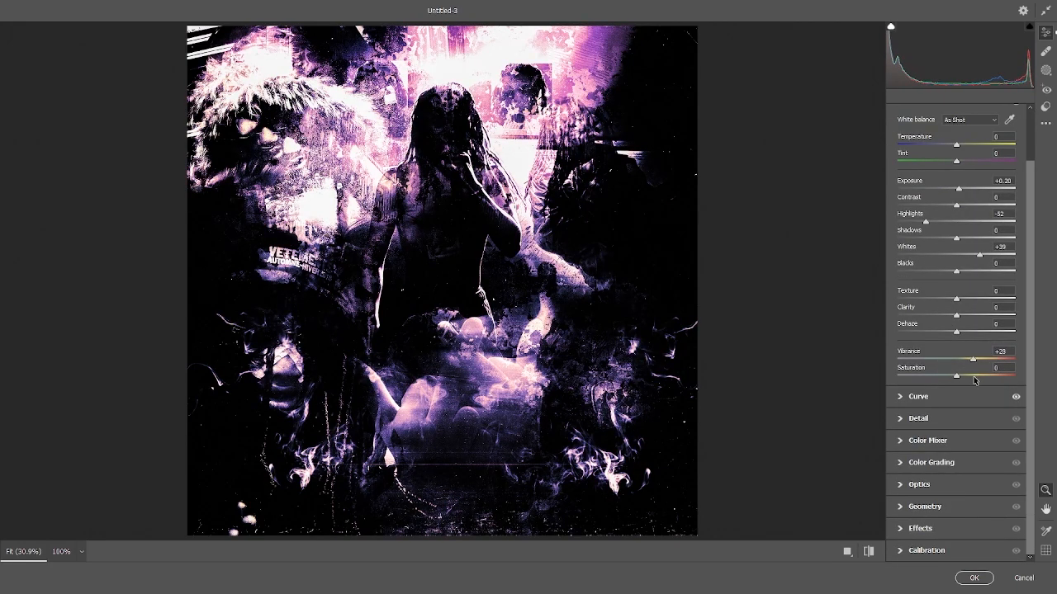
drag(956, 299, 941, 321)
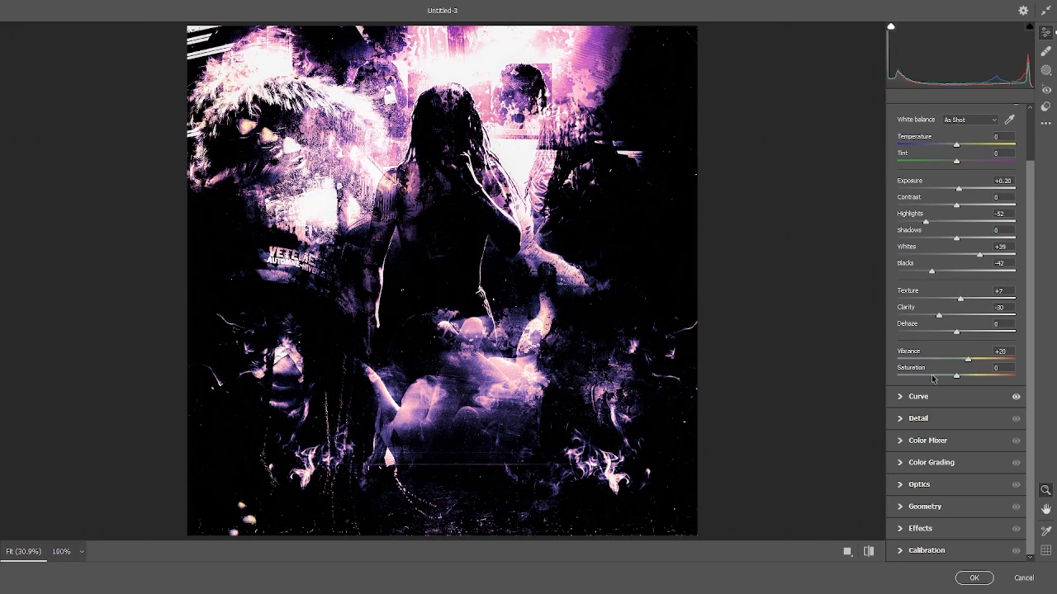
- Set the Camera Raw sharpening to 46 and the contrast to -50
click(928, 444)
click(918, 201)
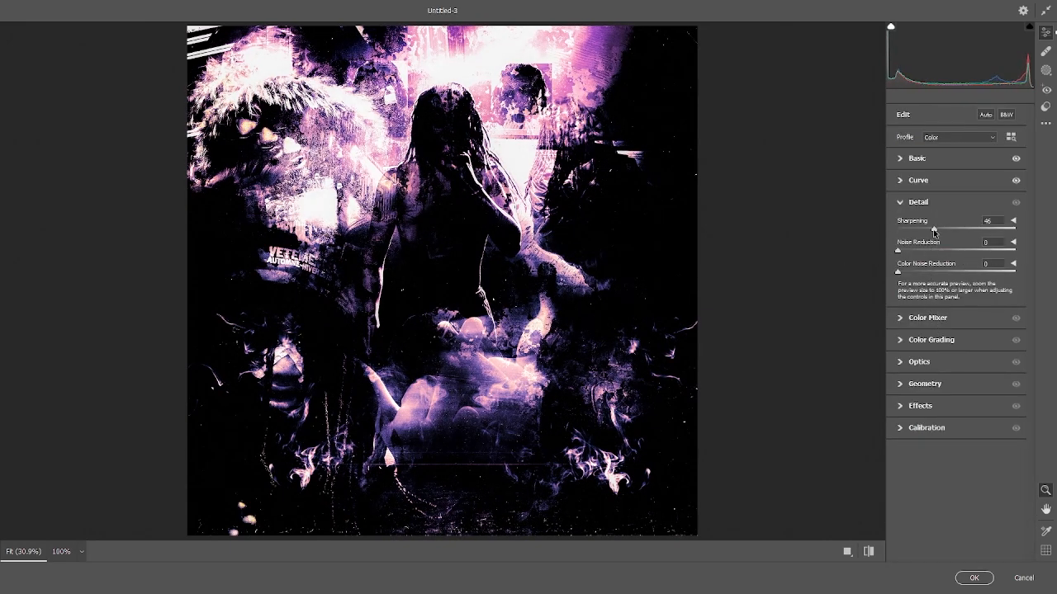
click(916, 158)
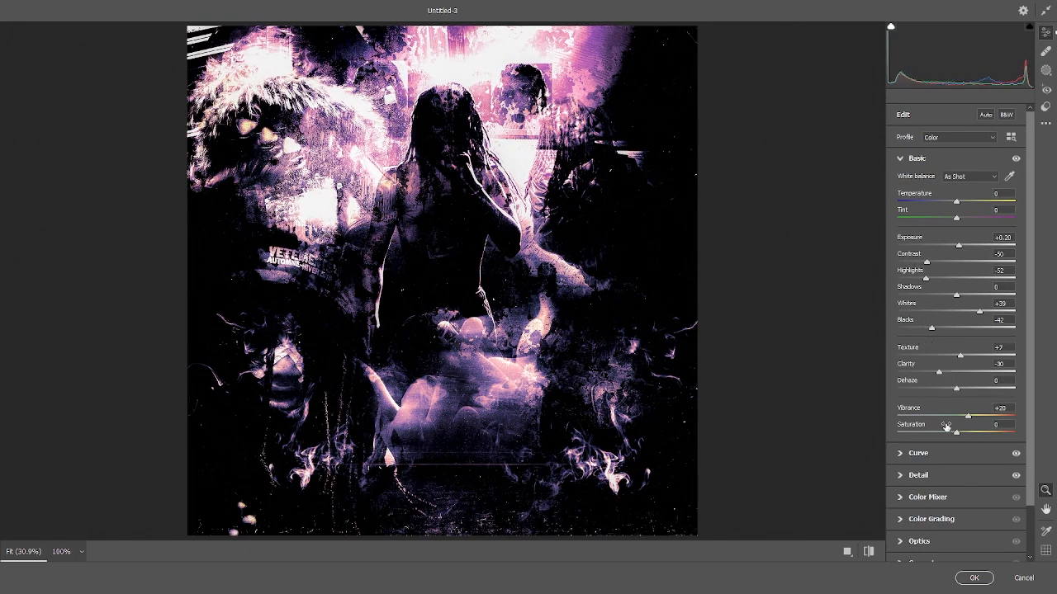
- Use the Camera Raw color grading wheels to shift the collage toward magenta-pink tones
click(934, 546)
click(931, 246)
drag(956, 321, 968, 322)
drag(921, 449, 906, 449)
- Set the Camera Raw vignetting to -20 and apply the filter to the collage
mouse_move(956, 359)
mouse_down()
mouse_move(925, 368)
mouse_move(942, 369)
mouse_up()
click(920, 559)
click(921, 339)
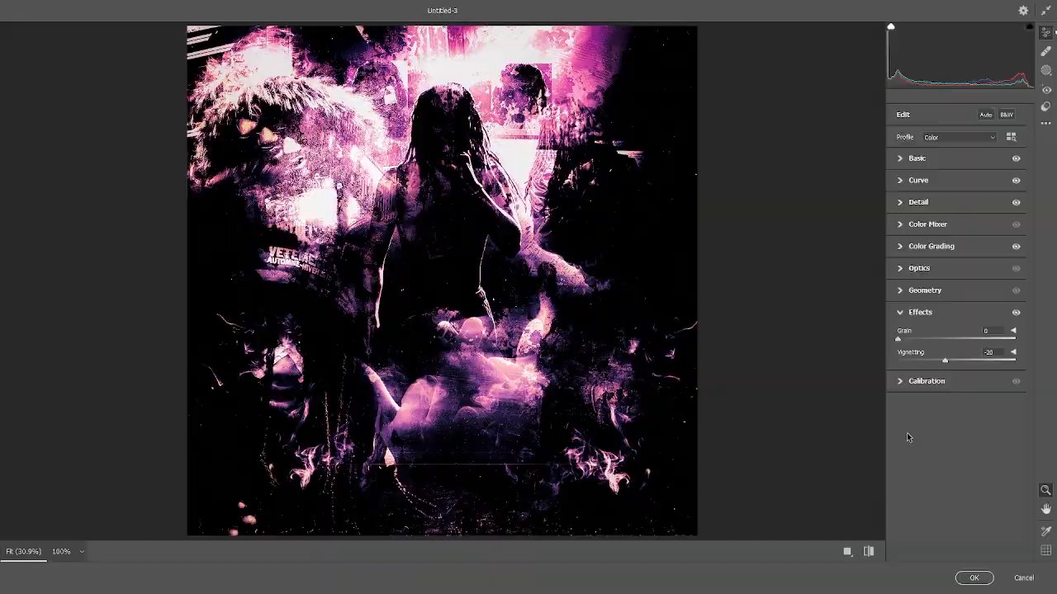
click(974, 578)
click(994, 565)
click(859, 403)
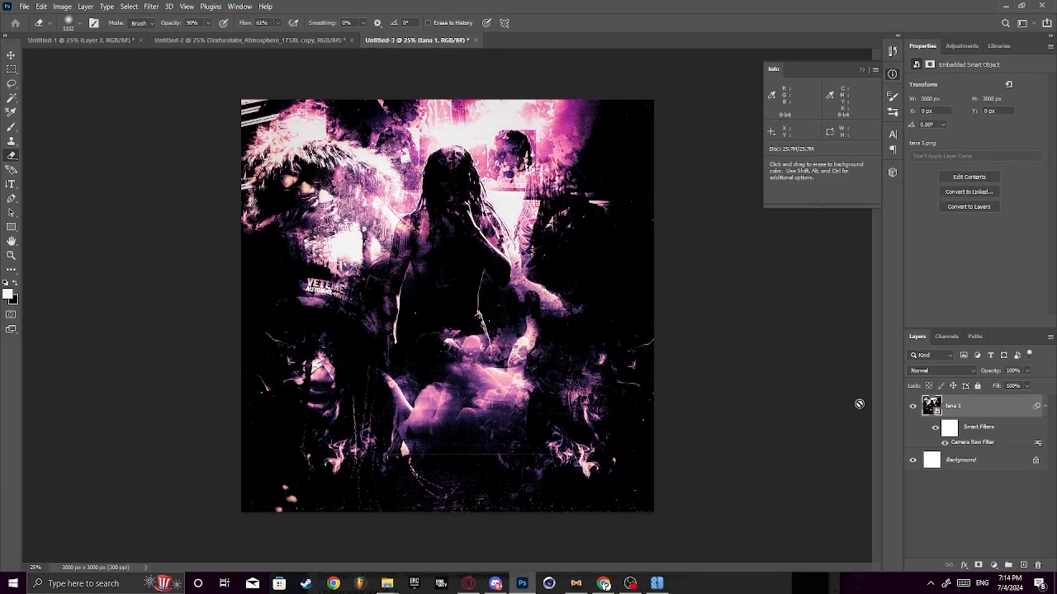
click(630, 583)
click(530, 73)
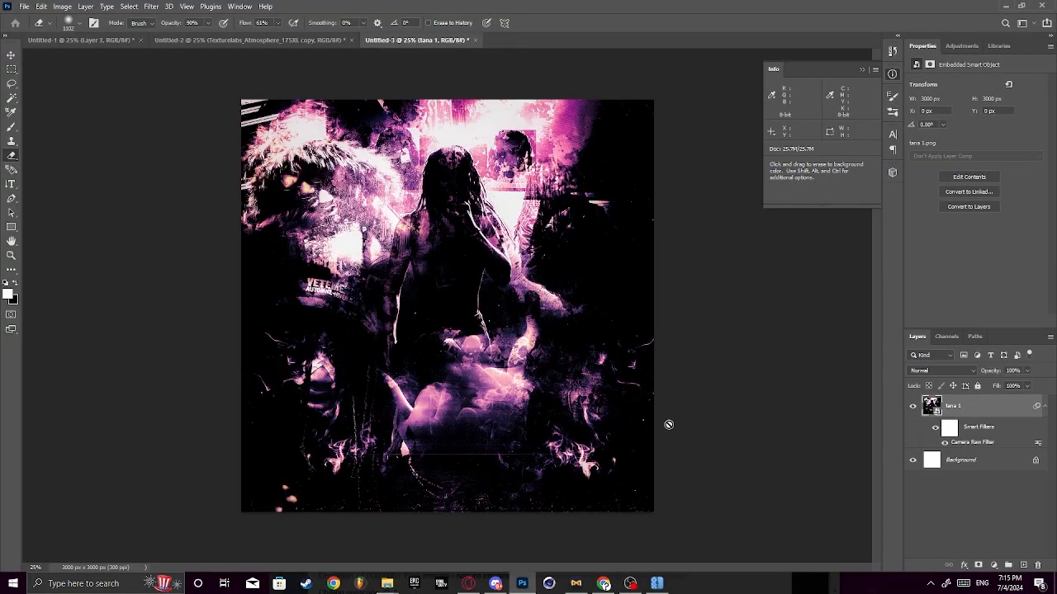